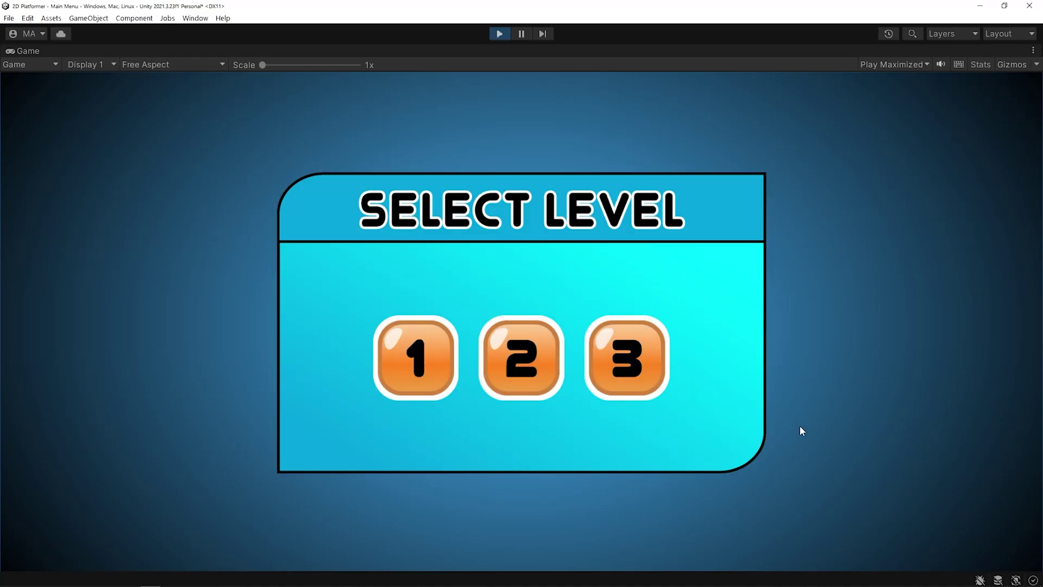
# - Start Level 2 from the Select Level menu during Play mode, then return to editing
pyautogui.click(538, 376)
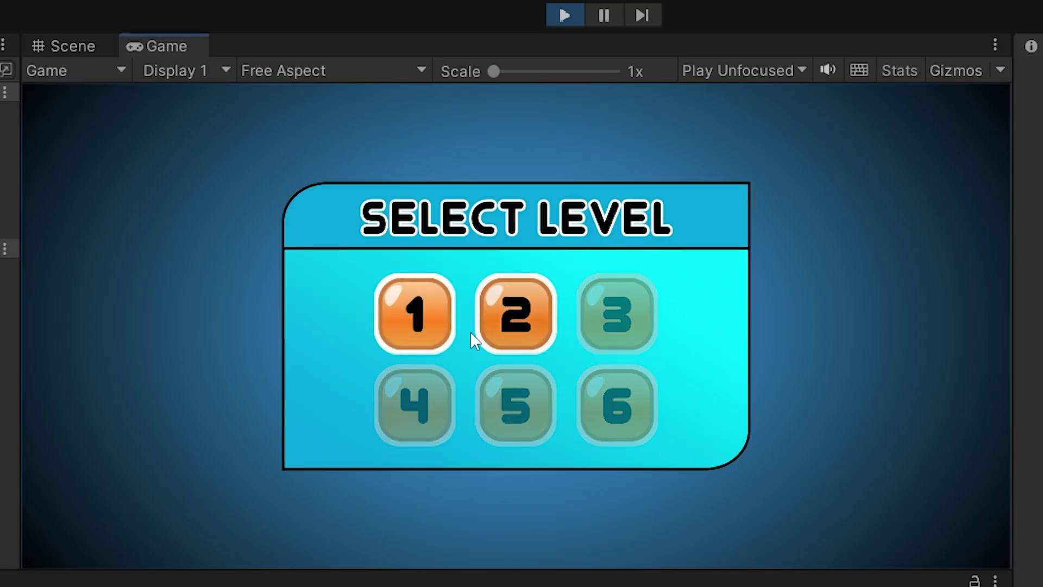
pyautogui.click(518, 324)
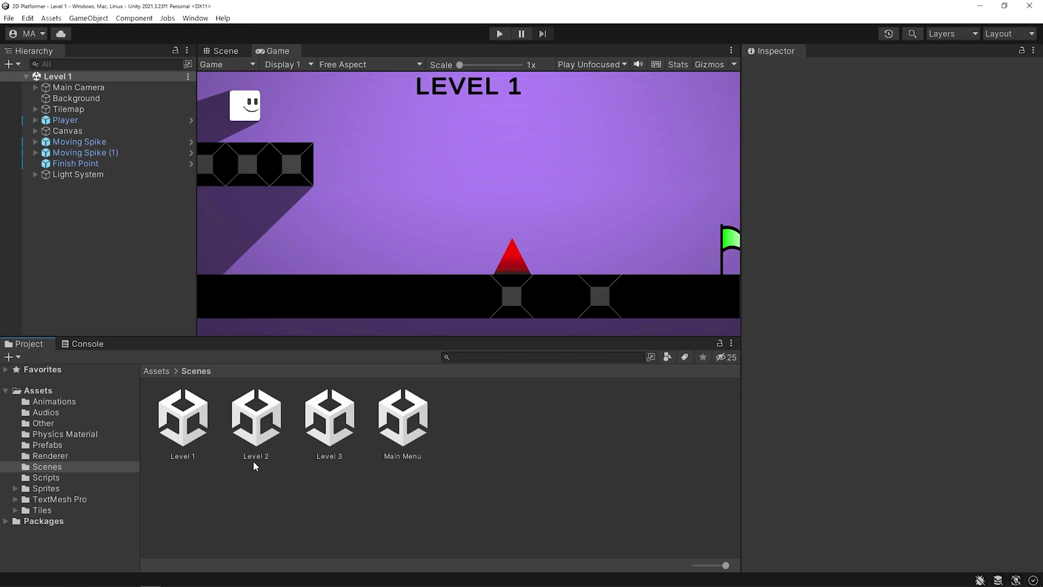
# - Open the Level 2, Level 3 and Main Menu scenes in turn
pyautogui.doubleClick(269, 439)
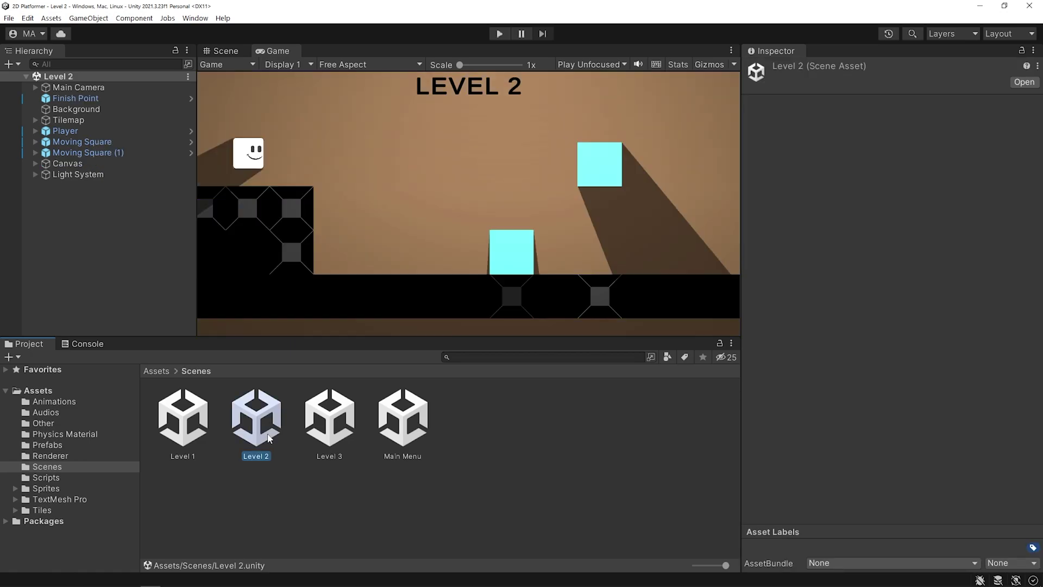
pyautogui.doubleClick(323, 437)
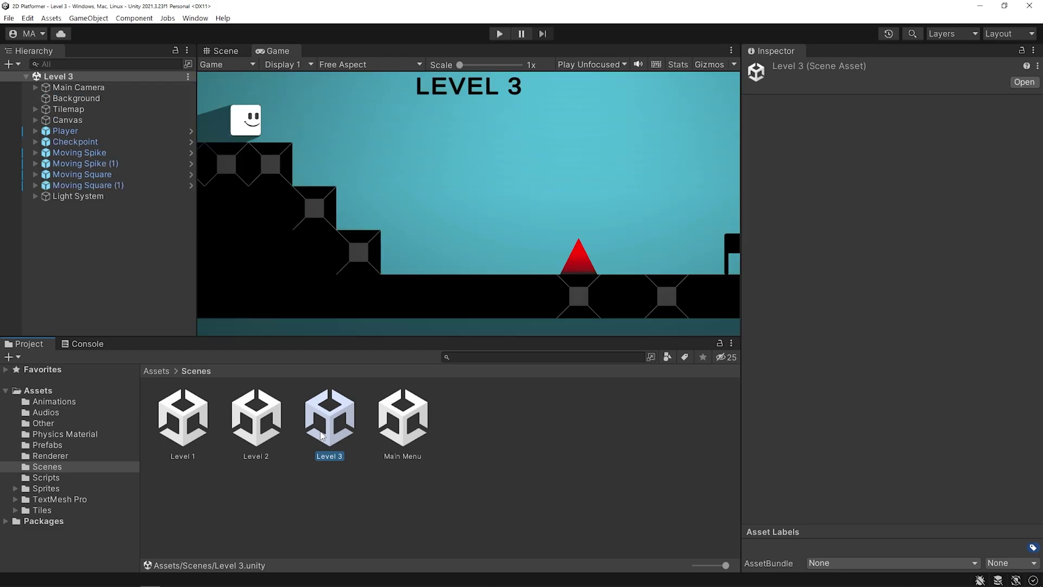
pyautogui.doubleClick(411, 438)
# - Drag the Main Menu and level scenes into the Build Settings Scenes In Build list
pyautogui.click(8, 18)
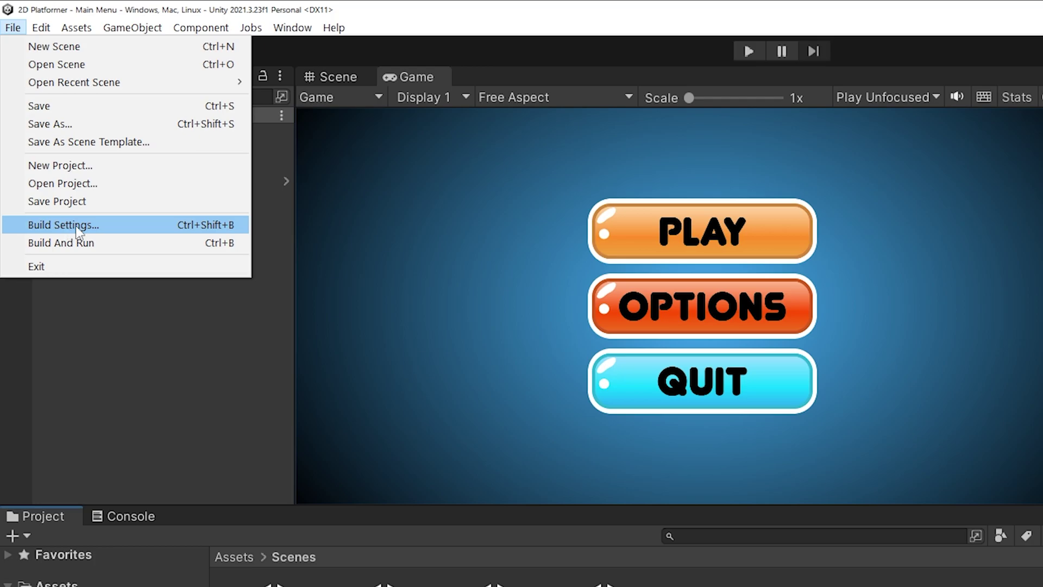
pyautogui.click(76, 225)
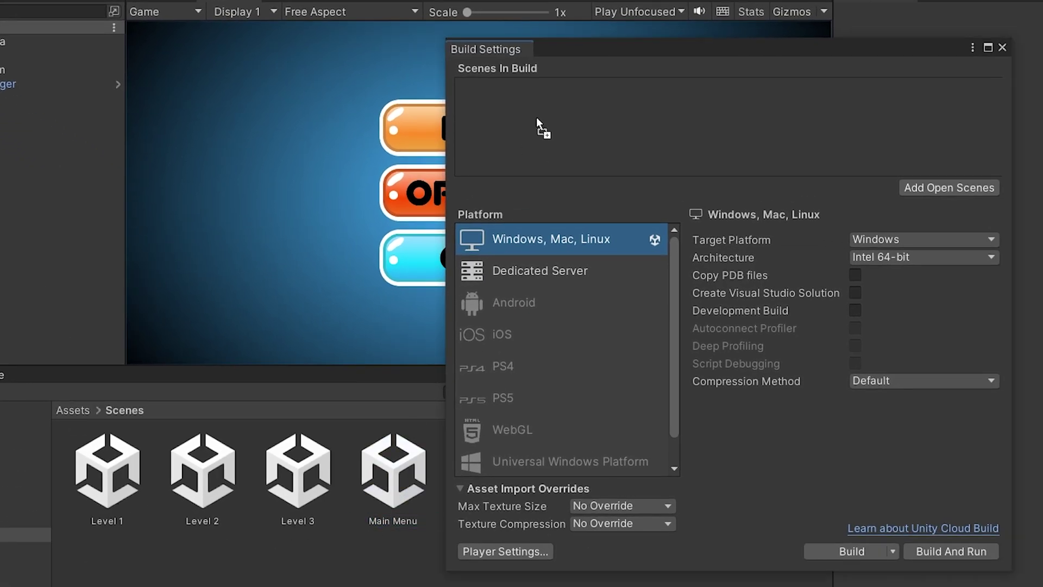
pyautogui.moveTo(538, 124); pyautogui.dragTo(539, 123)
pyautogui.moveTo(107, 471); pyautogui.dragTo(561, 159)
pyautogui.moveTo(202, 471)
pyautogui.mouseDown()
pyautogui.moveTo(531, 151)
pyautogui.moveTo(516, 139)
pyautogui.mouseUp()
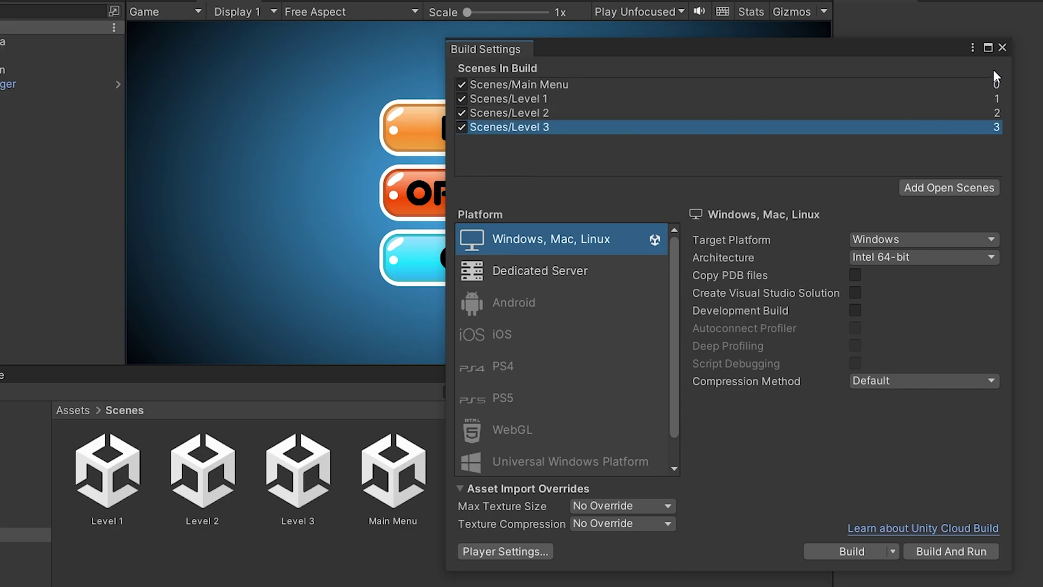
pyautogui.click(1002, 48)
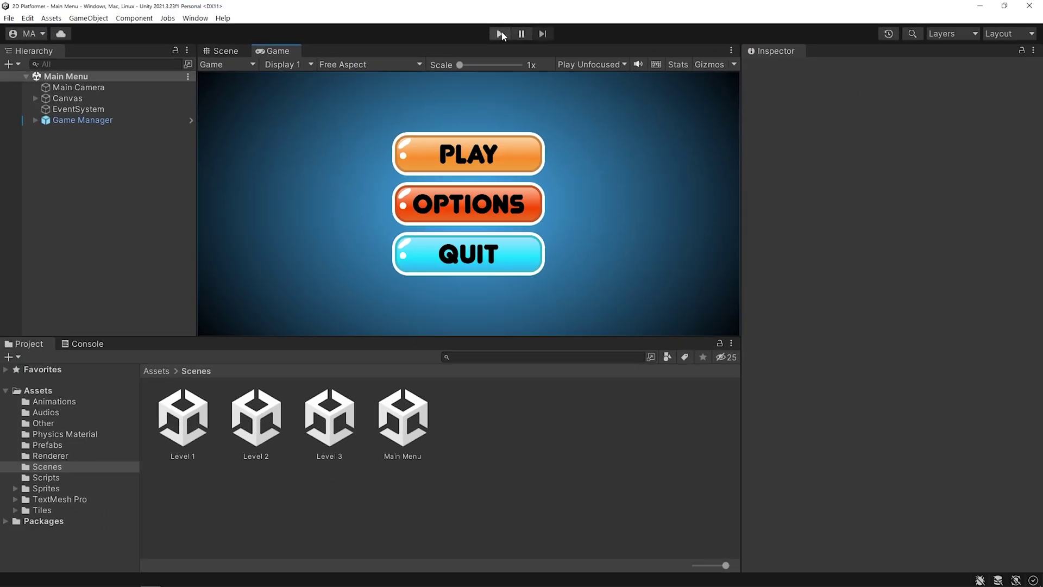
pyautogui.click(501, 33)
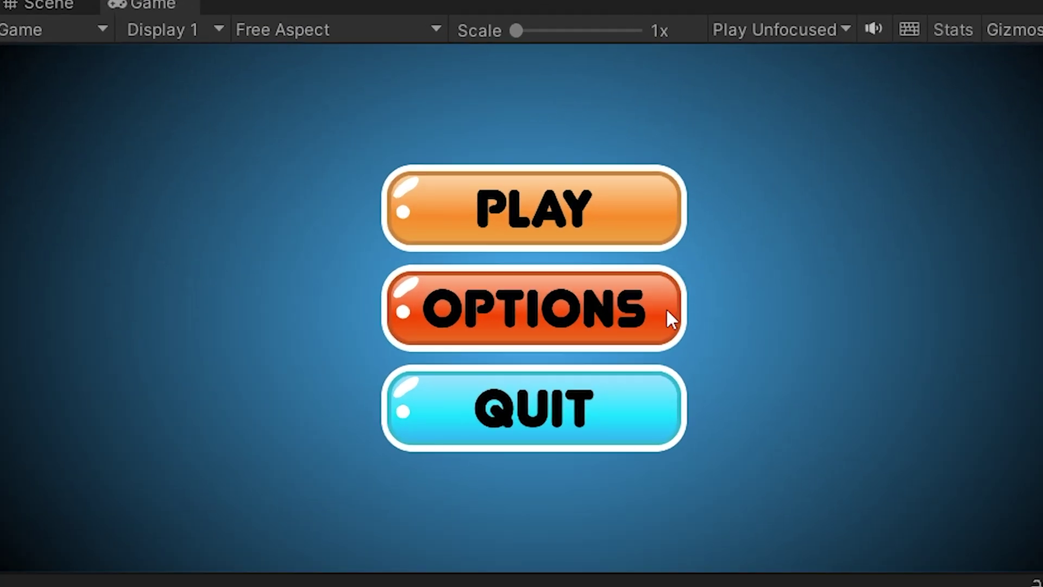
pyautogui.click(666, 308)
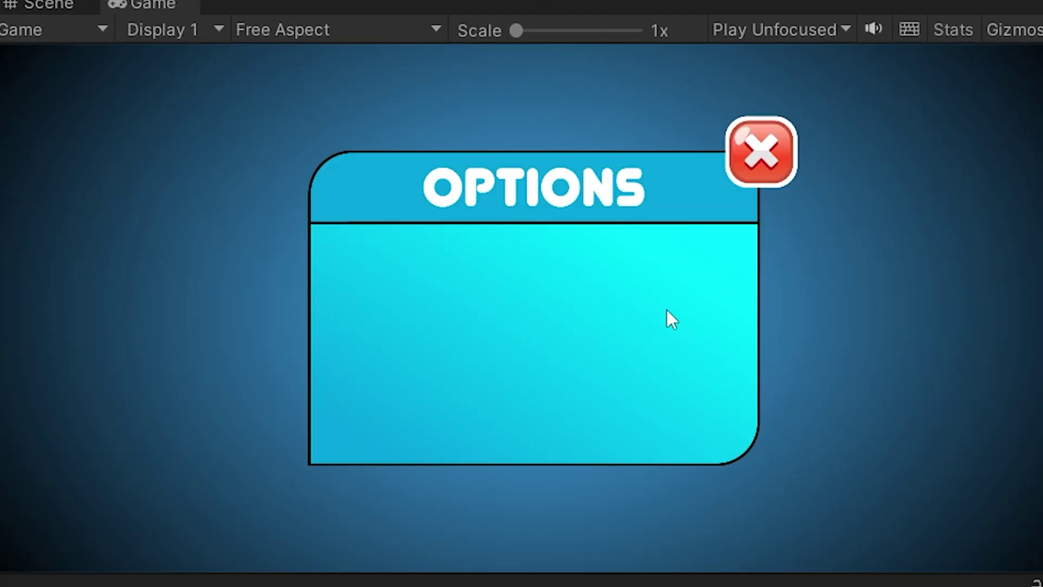
pyautogui.click(760, 150)
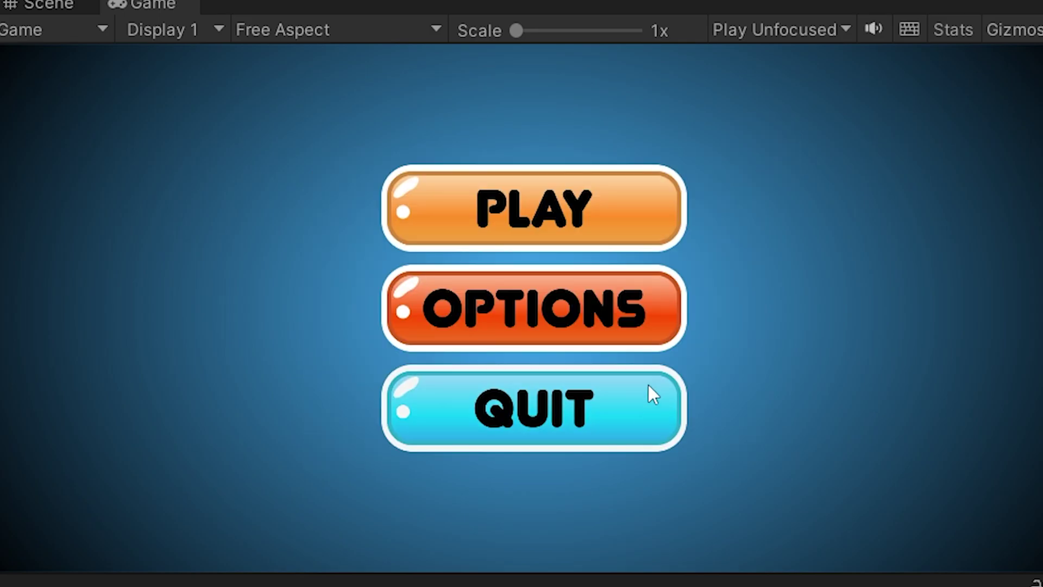
pyautogui.click(667, 228)
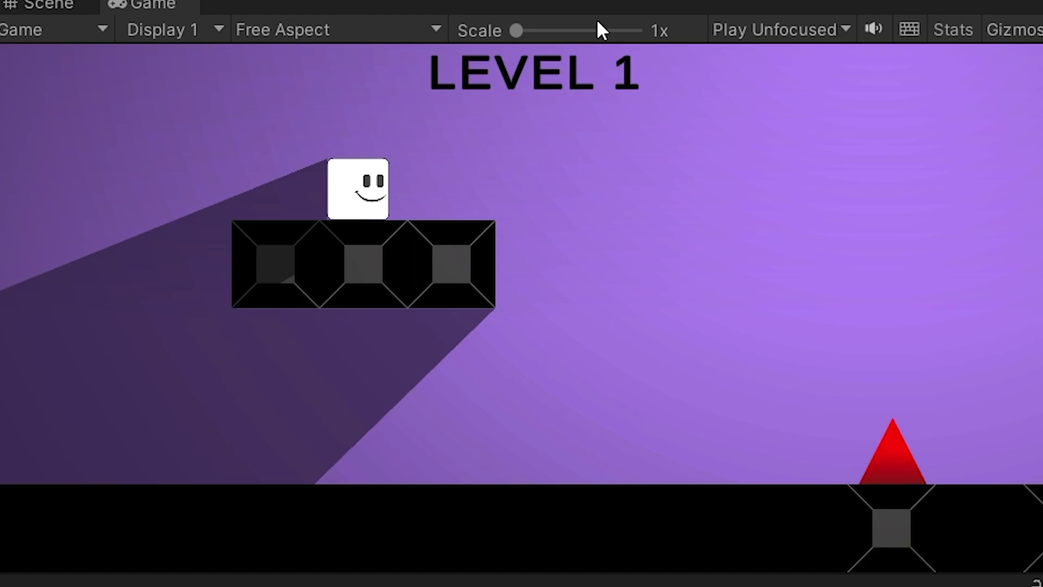
pyautogui.hotkey('ctrl', 'p')
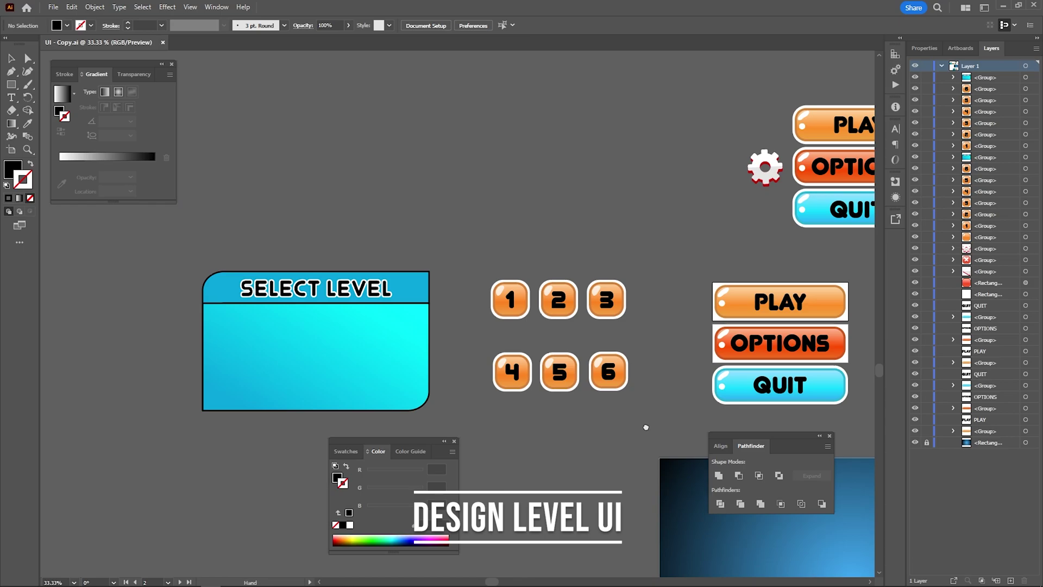
# - Pan the Illustrator artboard to the Select Level panel and level buttons 1–6
pyautogui.moveTo(651, 430)
pyautogui.mouseDown()
pyautogui.moveTo(551, 417)
pyautogui.moveTo(457, 367)
pyautogui.mouseUp()
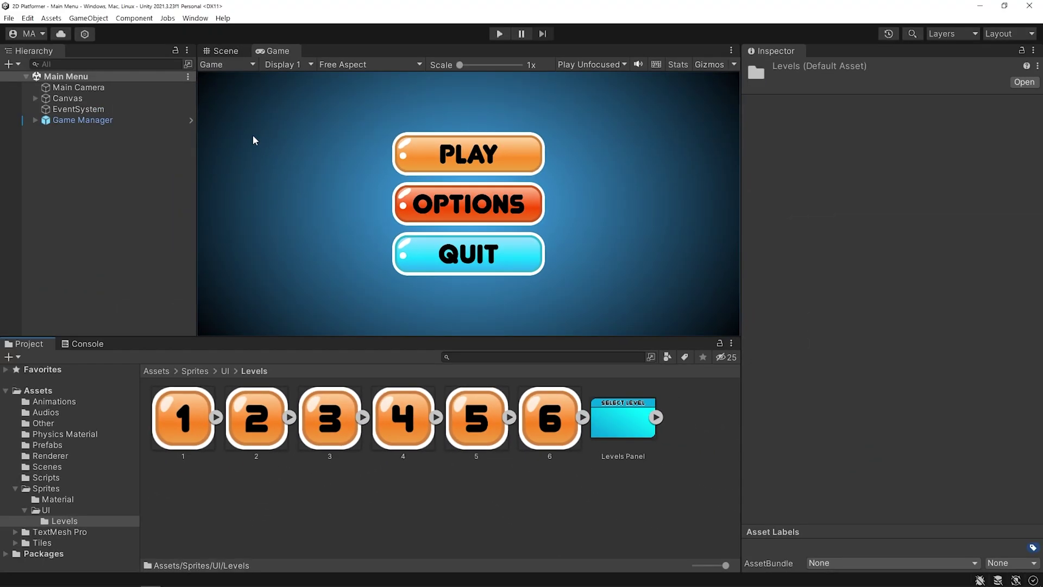
# - Create an empty Levels Panel object under the Canvas
pyautogui.click(68, 98)
pyautogui.rightClick(117, 99)
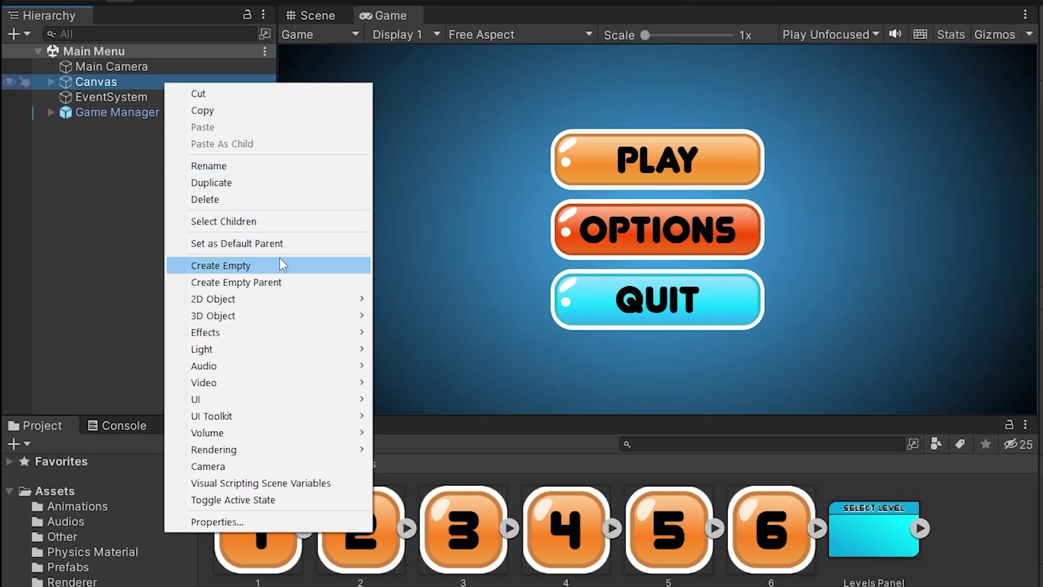
pyautogui.click(280, 265)
pyautogui.write('Levels Panel')
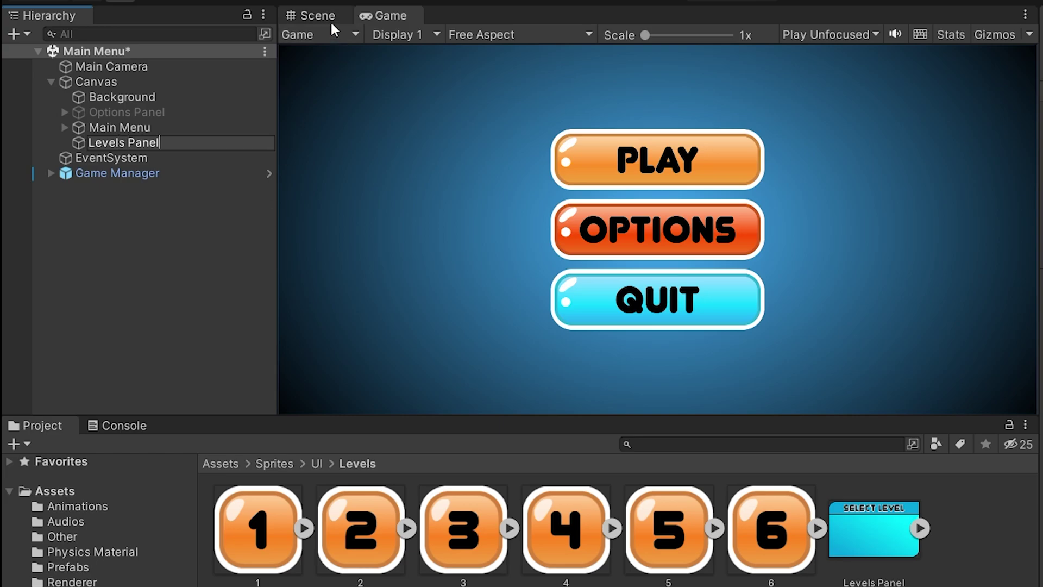
# - Add a Background image to Levels Panel with the Levels Panel sprite, sized 975 by 600
pyautogui.click(330, 20)
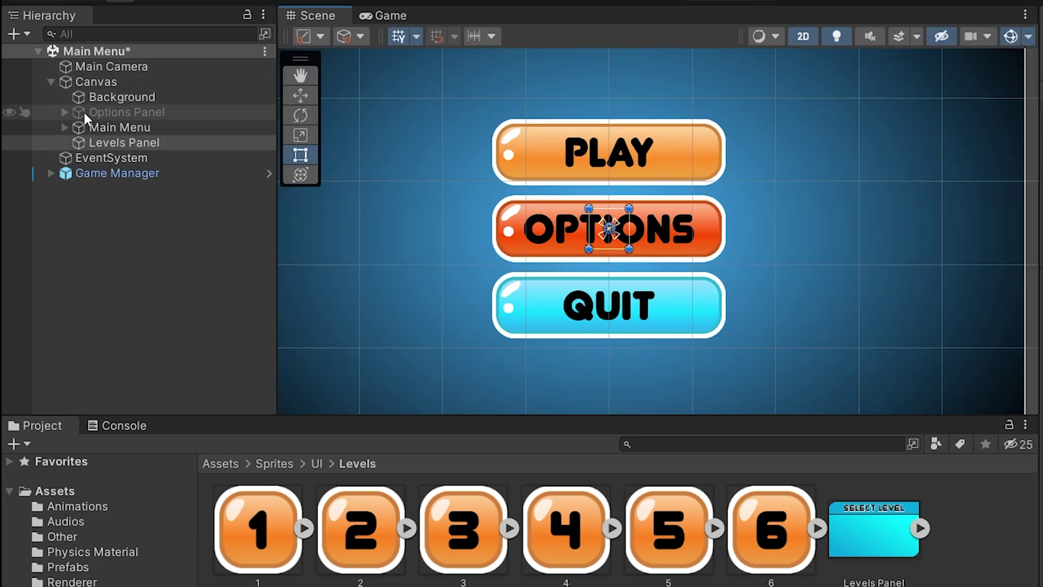
pyautogui.rightClick(200, 144)
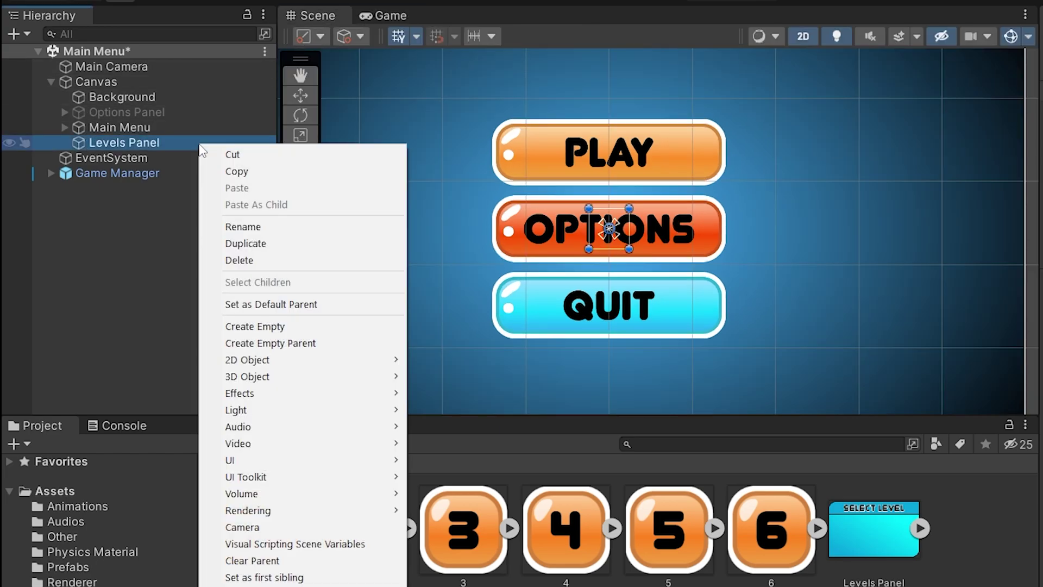
pyautogui.moveTo(230, 460)
pyautogui.click(421, 458)
pyautogui.write('ckground')
pyautogui.press('Return')
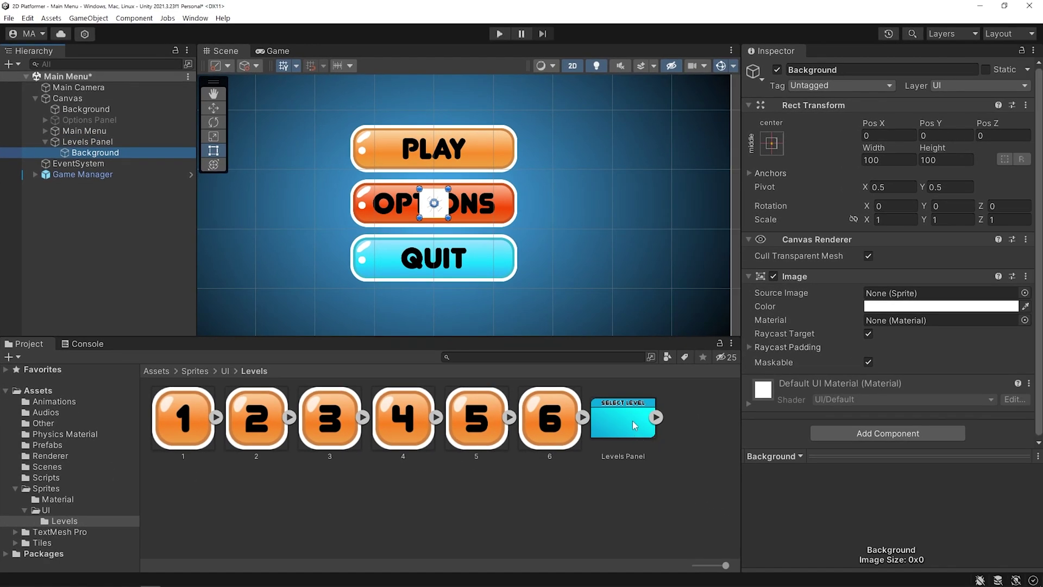
pyautogui.moveTo(634, 426); pyautogui.dragTo(913, 294)
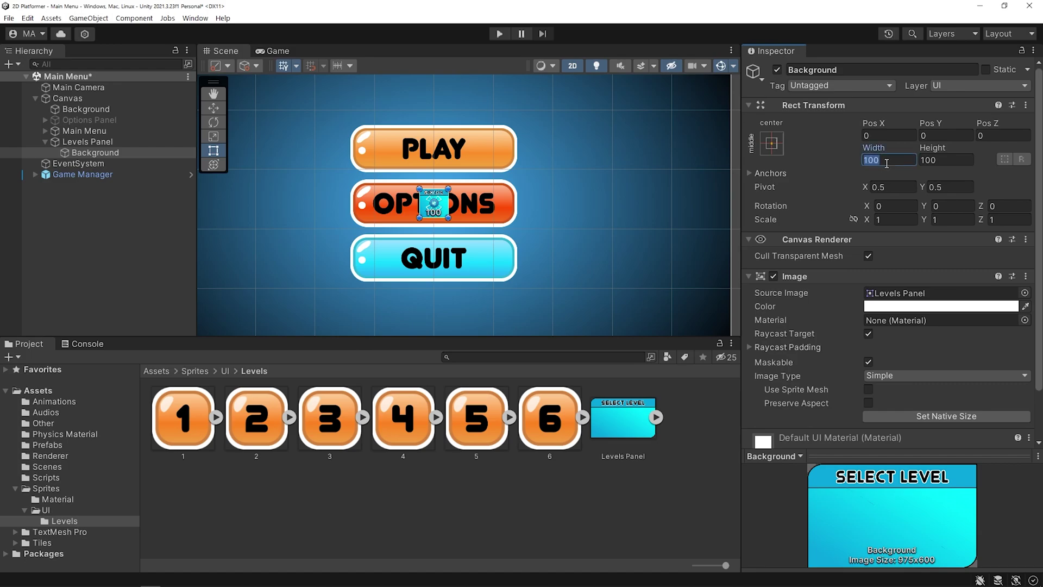
pyautogui.write('975')
pyautogui.click(945, 160)
pyautogui.write('600')
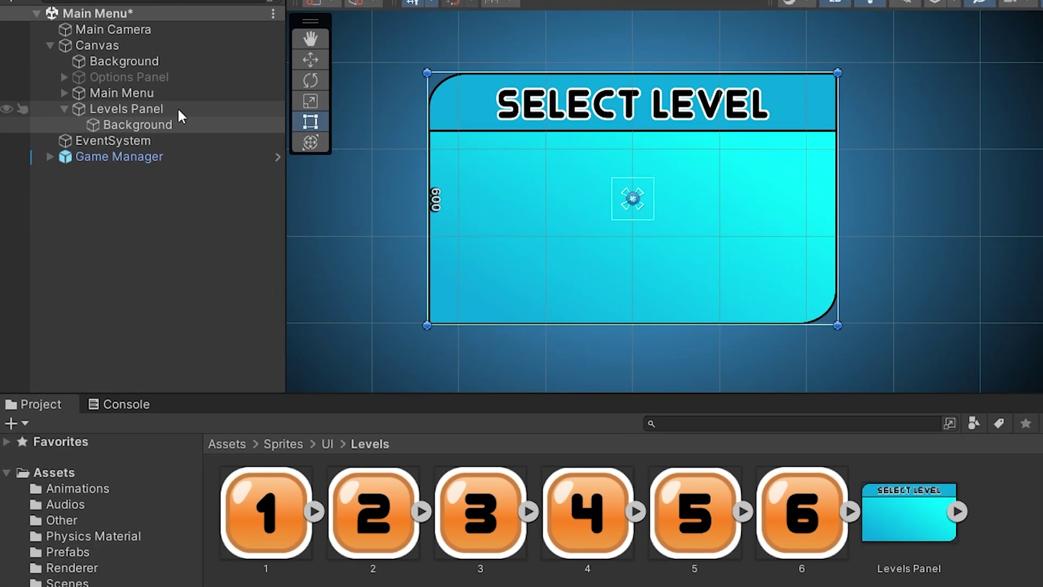
# - Create an empty Level Buttons object under Levels Panel
pyautogui.click(122, 141)
pyautogui.rightClick(183, 104)
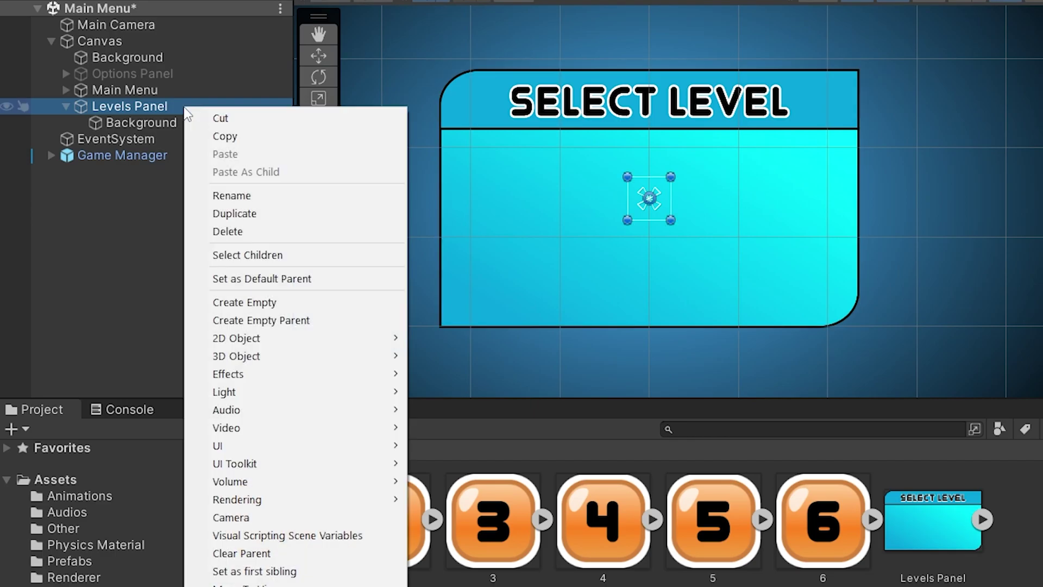
pyautogui.click(324, 303)
pyautogui.write('LevelButtons')
pyautogui.press('Return')
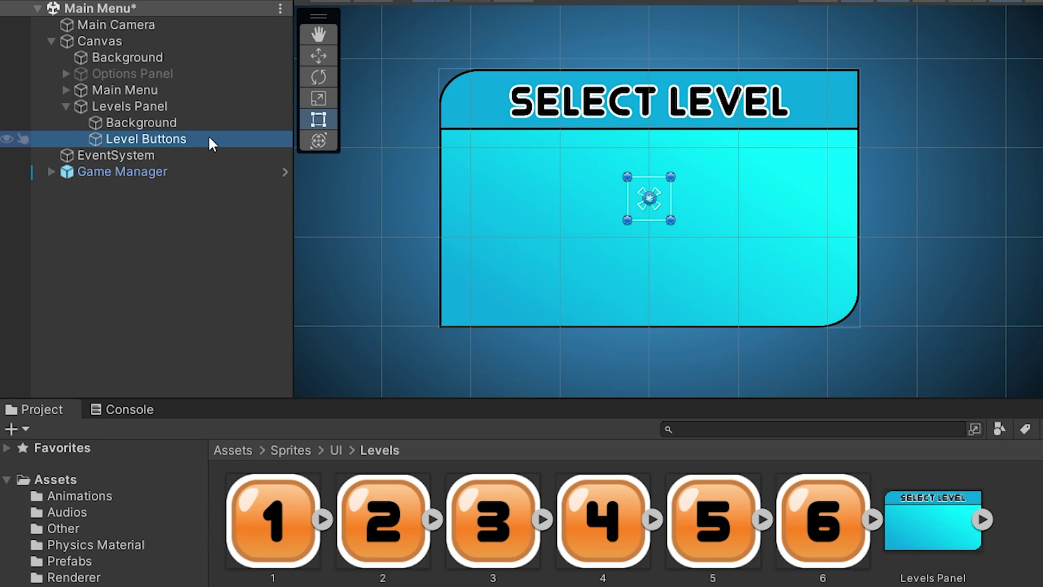
# - Add a text-less Level 1 button using the orange 1 sprite, sized 166 by 166
pyautogui.rightClick(208, 134)
pyautogui.moveTo(244, 418)
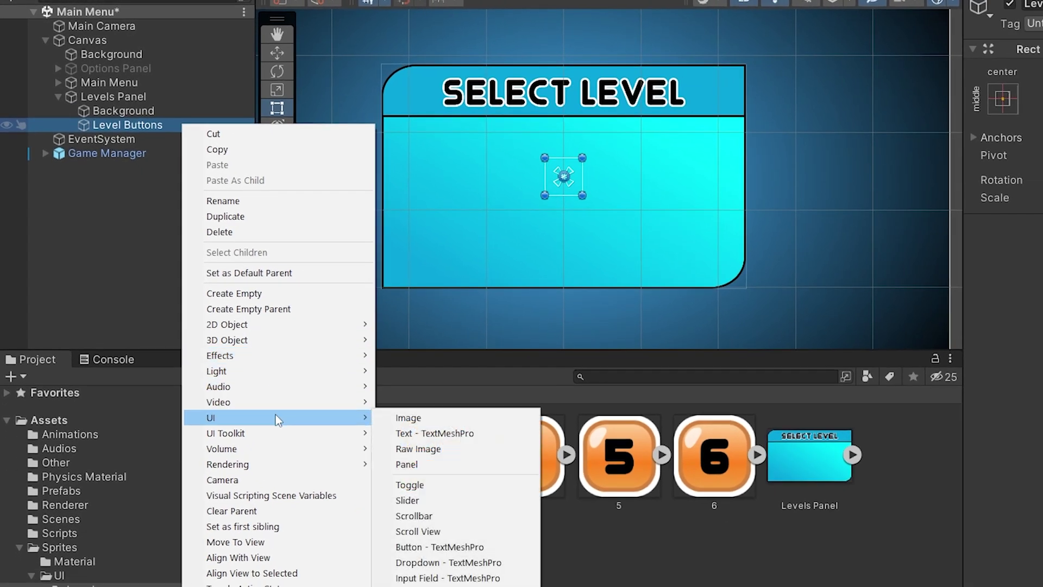
pyautogui.click(487, 545)
pyautogui.write('Level 1')
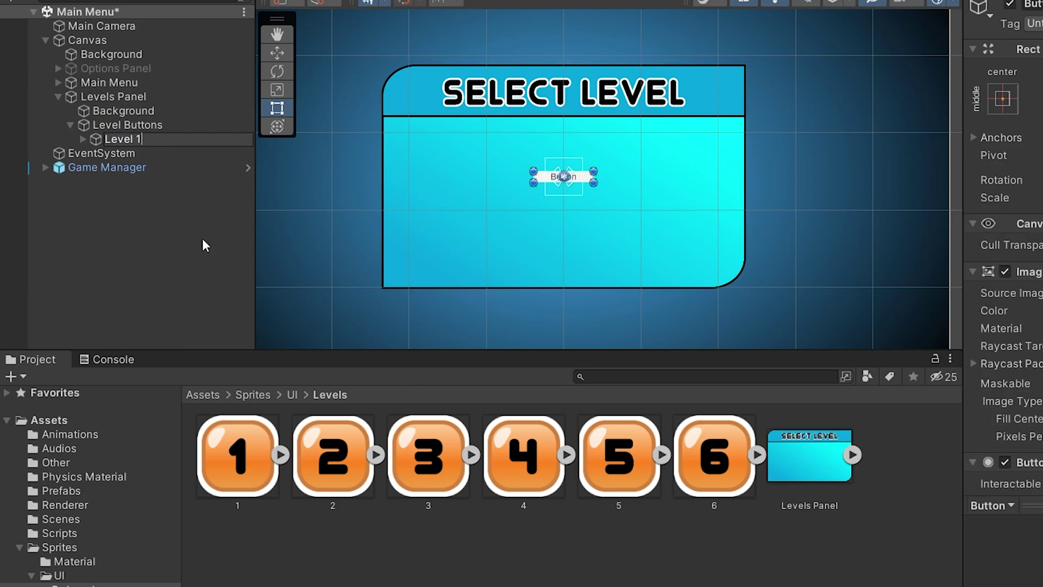
pyautogui.click(78, 140)
pyautogui.click(149, 153)
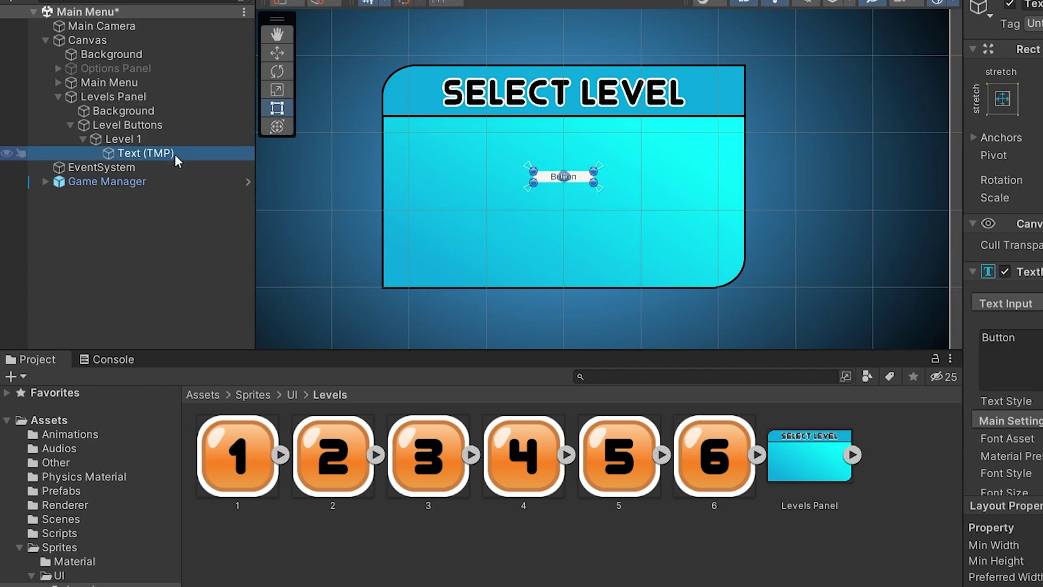
pyautogui.press('Delete')
pyautogui.click(129, 173)
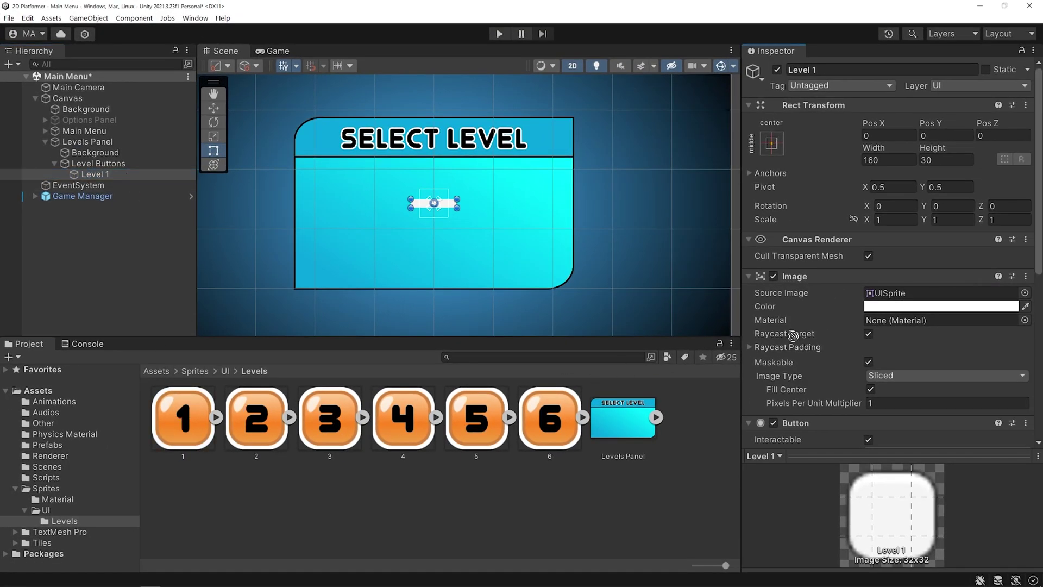
pyautogui.click(913, 292)
pyautogui.moveTo(889, 301); pyautogui.dragTo(888, 295)
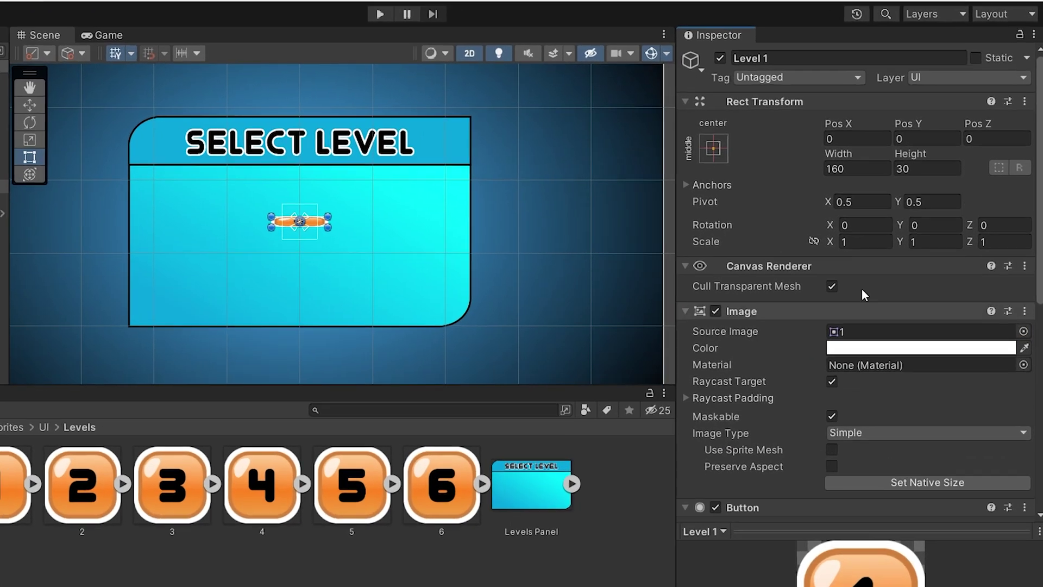
pyautogui.click(887, 161)
pyautogui.write('166')
pyautogui.press('Tab')
pyautogui.write('166')
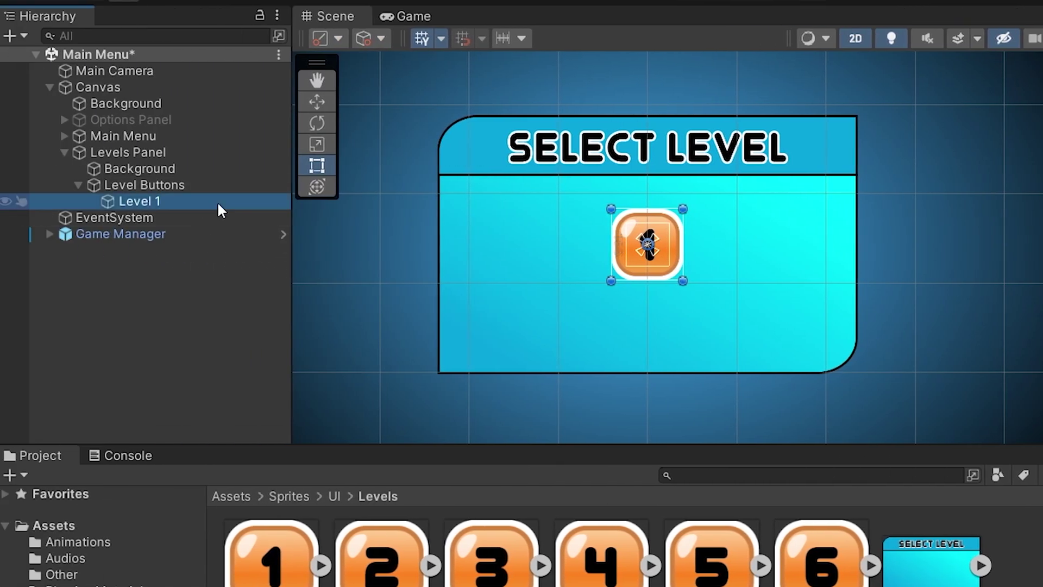
# - Duplicate the Level 1 button and rename the copies Level 2 through Level 6
pyautogui.hotkey('ctrl', 'd')
pyautogui.hotkey('ctrl', 'd')
pyautogui.hotkey('ctrl', 'd')
pyautogui.hotkey('ctrl', 'd')
pyautogui.hotkey('ctrl', 'd')
pyautogui.click(217, 217)
pyautogui.press('F2')
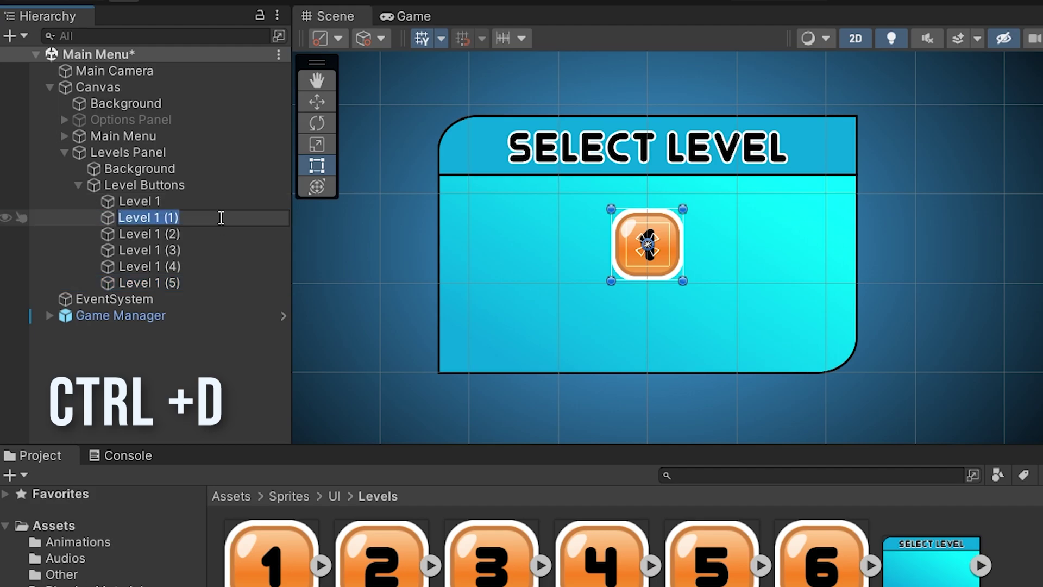
pyautogui.write('Level 2')
pyautogui.press('F2')
pyautogui.press('BackSpace')
pyautogui.write('Level 3')
pyautogui.click(214, 250)
pyautogui.write('Level 4')
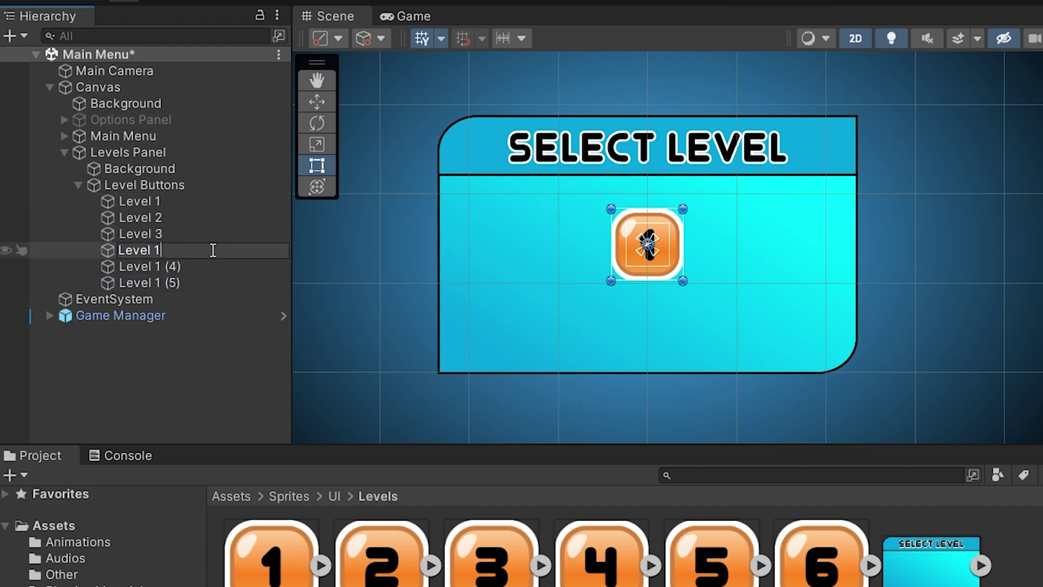
pyautogui.write('Level 5')
pyautogui.click(216, 283)
pyautogui.write('Level 6')
pyautogui.press('Return')
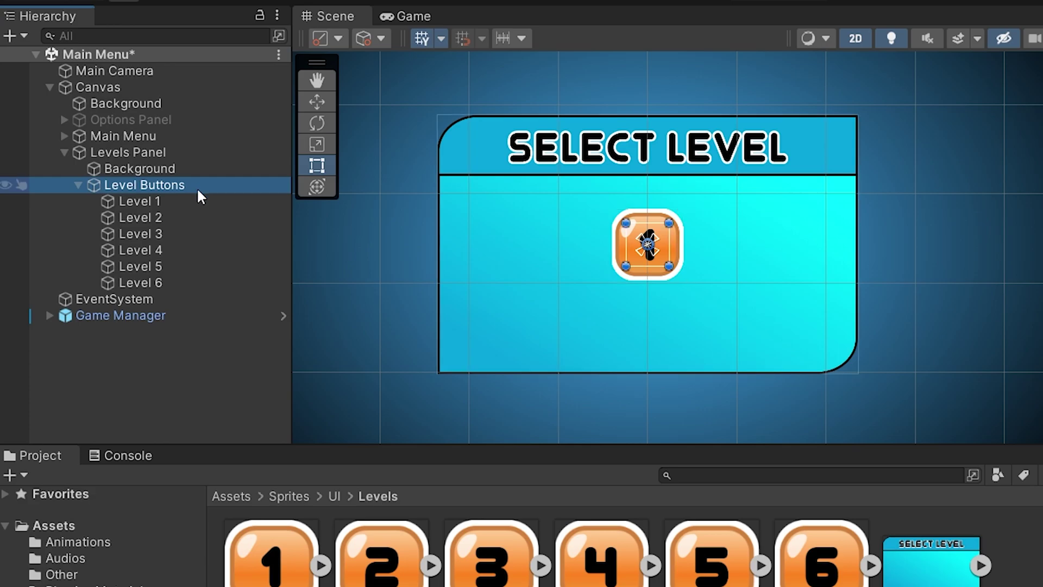
# - Move the level buttons apart into two rows across the Select Level panel
pyautogui.click(139, 201)
pyautogui.press('w')
pyautogui.moveTo(648, 245); pyautogui.dragTo(522, 245)
pyautogui.click(140, 234)
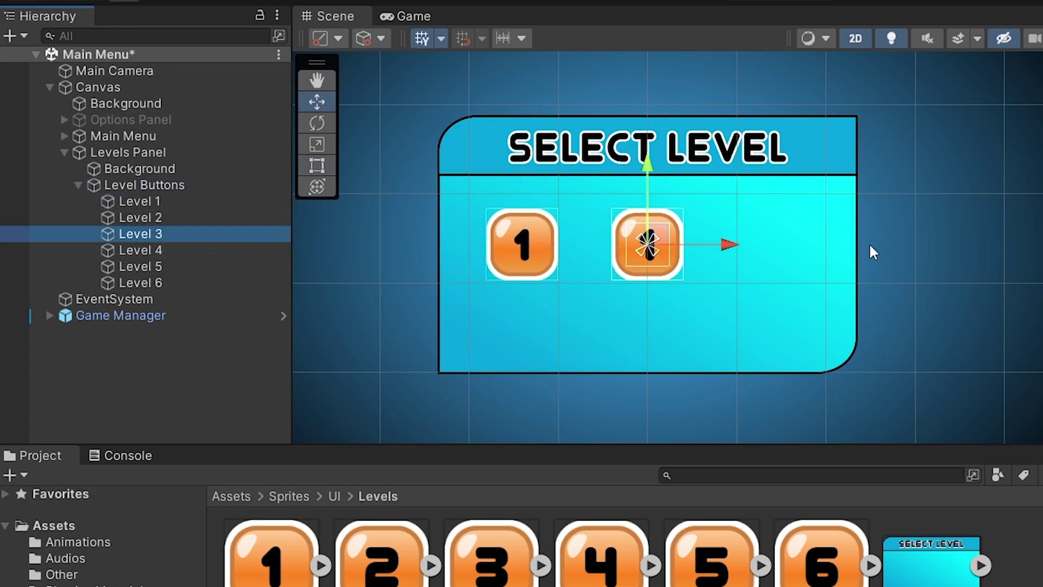
pyautogui.moveTo(647, 244); pyautogui.dragTo(758, 244)
pyautogui.moveTo(648, 244); pyautogui.dragTo(556, 336)
pyautogui.click(140, 282)
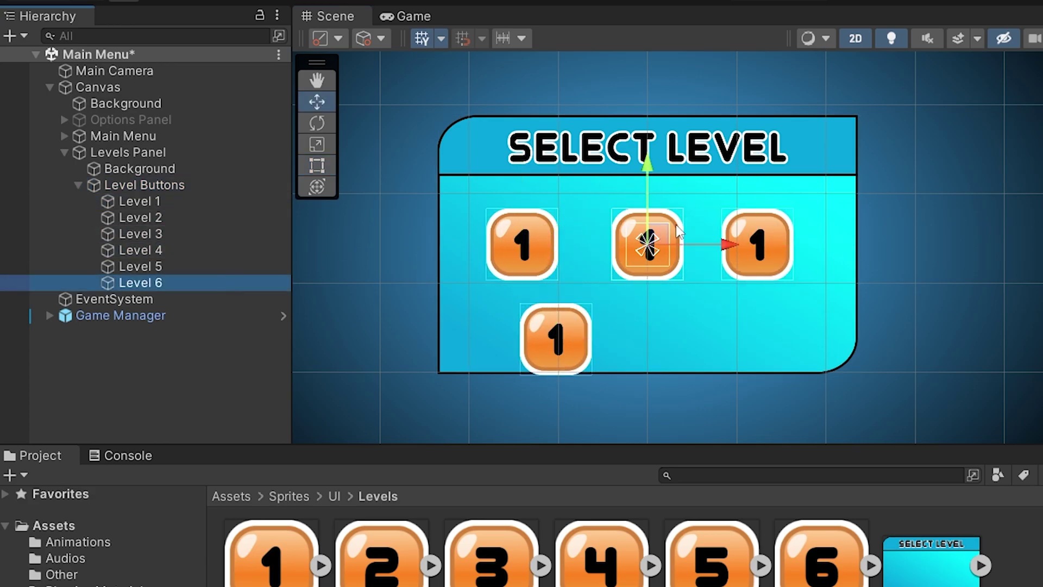
pyautogui.moveTo(648, 245)
pyautogui.mouseDown()
pyautogui.moveTo(648, 335)
pyautogui.moveTo(746, 307)
pyautogui.mouseUp()
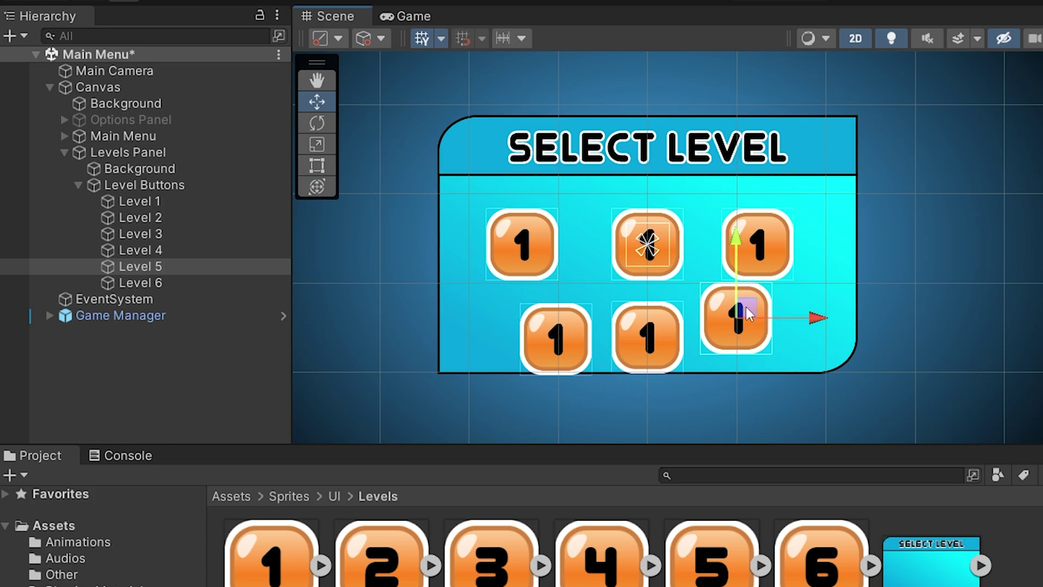
pyautogui.click(143, 184)
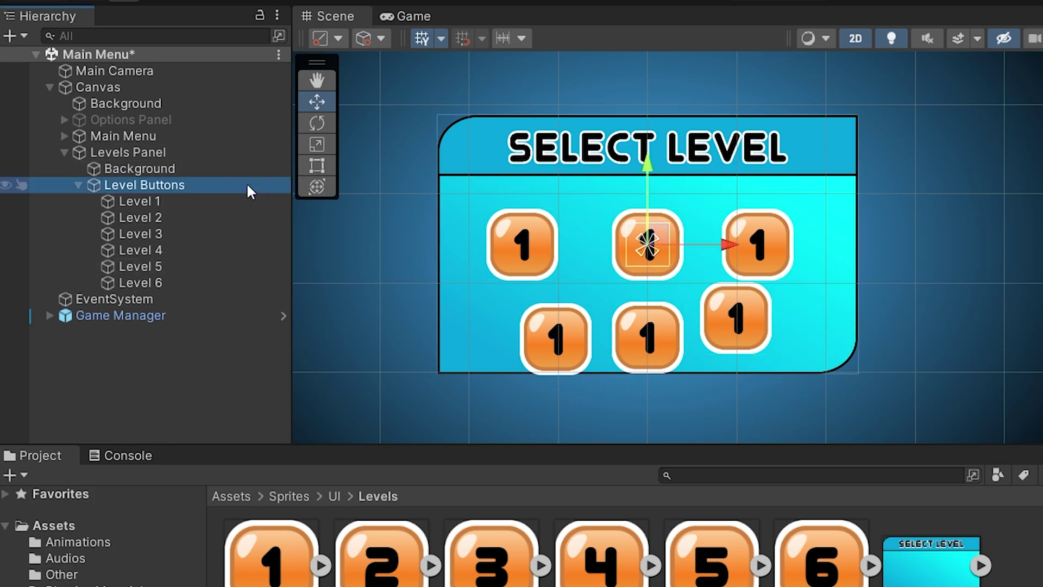
# - Add a Grid Layout Group to Level Buttons and stretch its rect over the panel
pyautogui.click(933, 256)
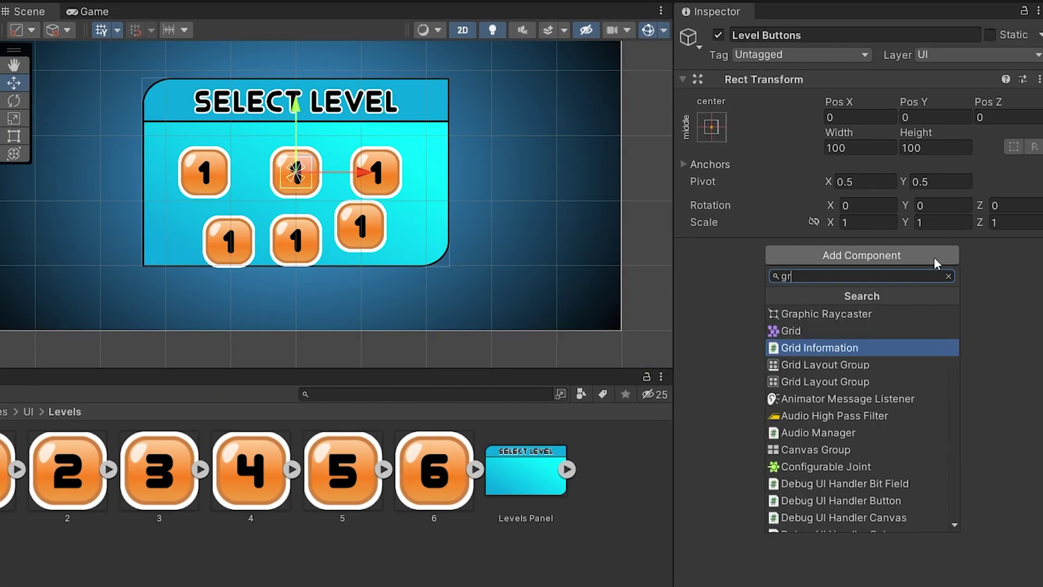
pyautogui.write('grid')
pyautogui.click(914, 347)
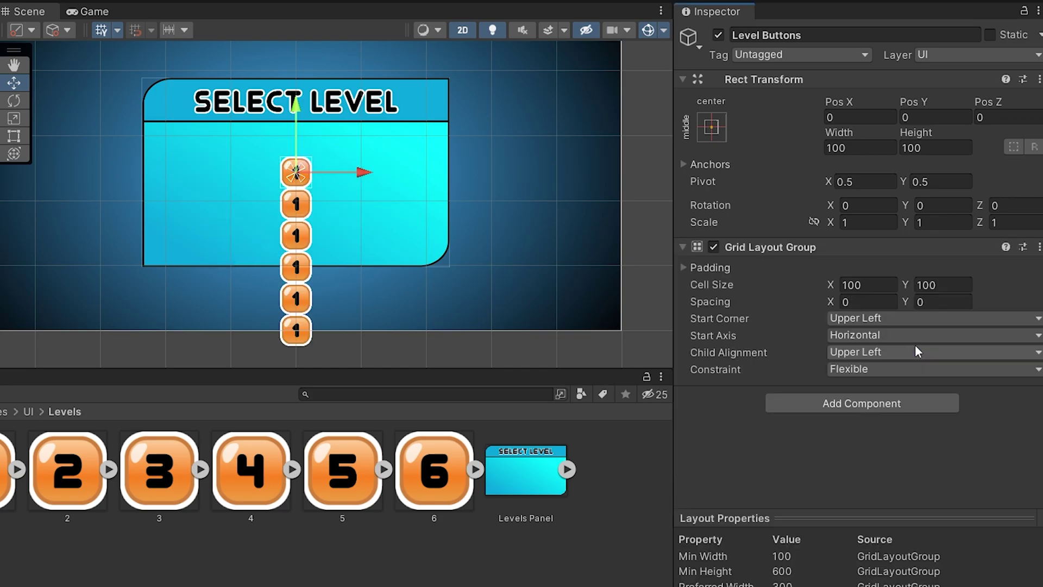
pyautogui.click(14, 136)
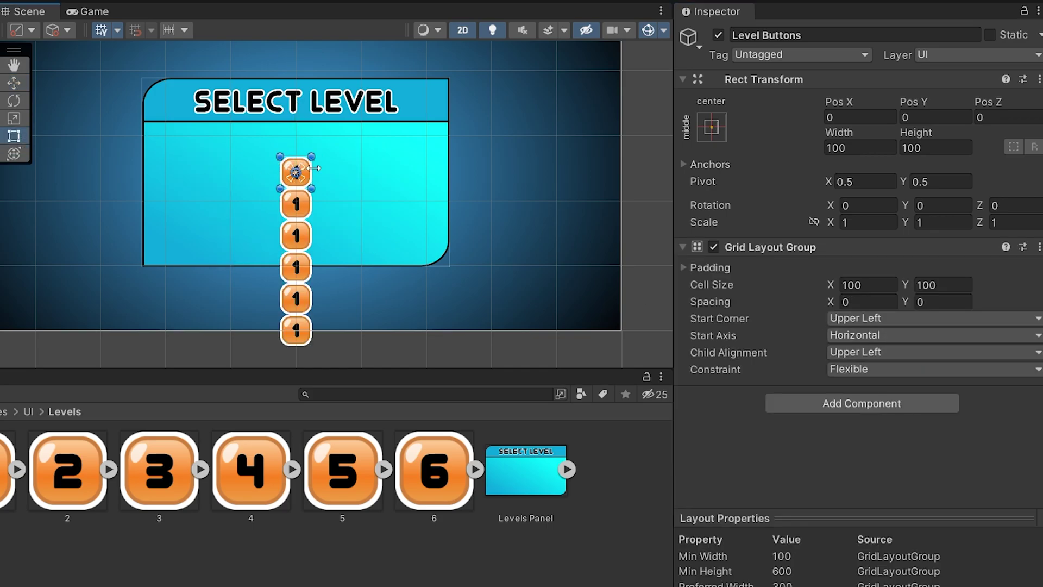
pyautogui.moveTo(317, 169); pyautogui.dragTo(449, 168)
pyautogui.moveTo(278, 168); pyautogui.dragTo(143, 168)
pyautogui.moveTo(318, 189); pyautogui.dragTo(317, 263)
pyautogui.moveTo(319, 157); pyautogui.dragTo(340, 124)
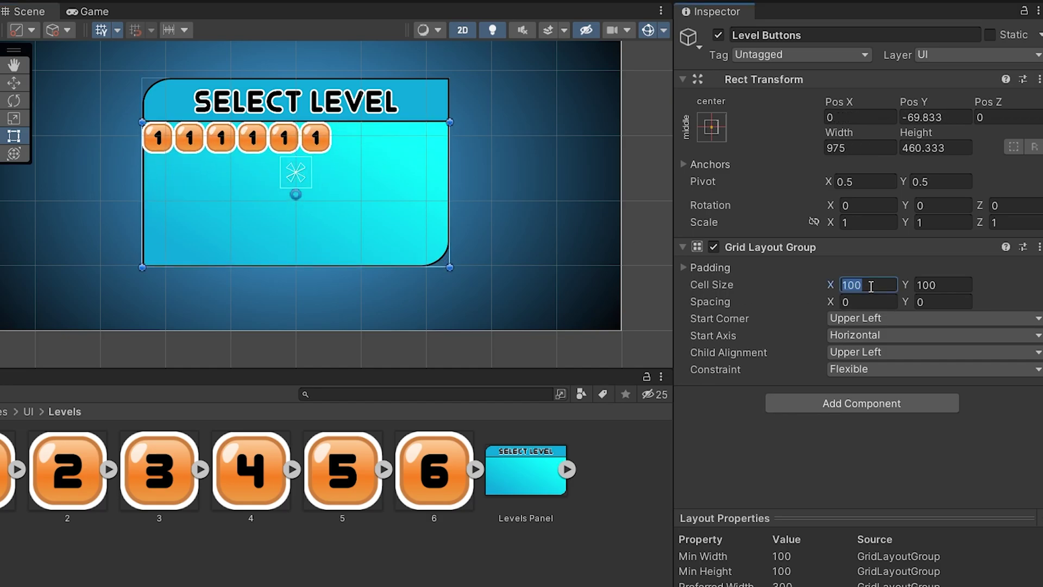
pyautogui.write('170')
# - Set cell size 170, Middle Center, 3 fixed columns, spacing 40/20, and preview in Game view
pyautogui.click(935, 284)
pyautogui.write('170')
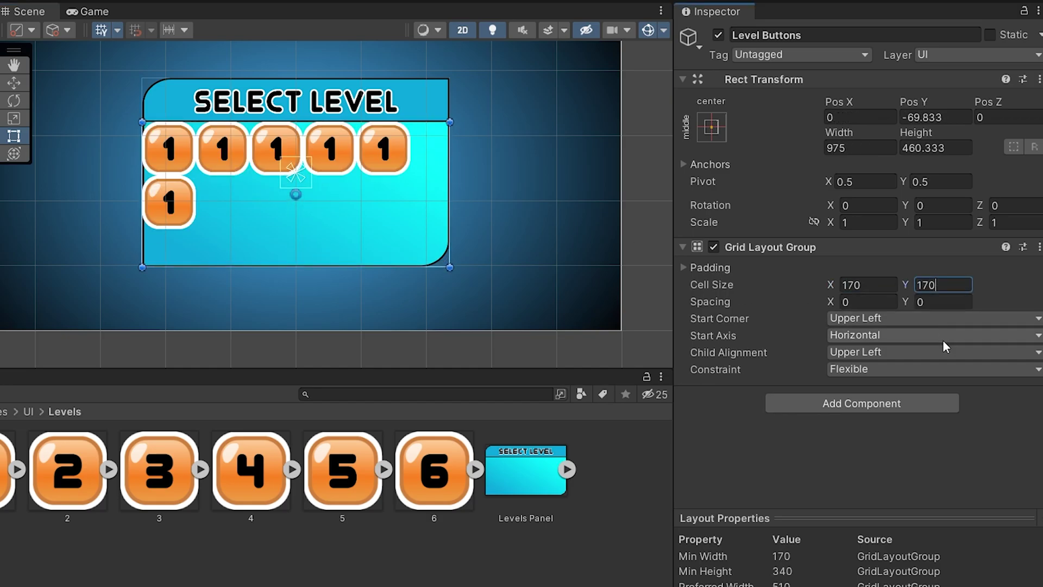
pyautogui.click(944, 351)
pyautogui.click(908, 417)
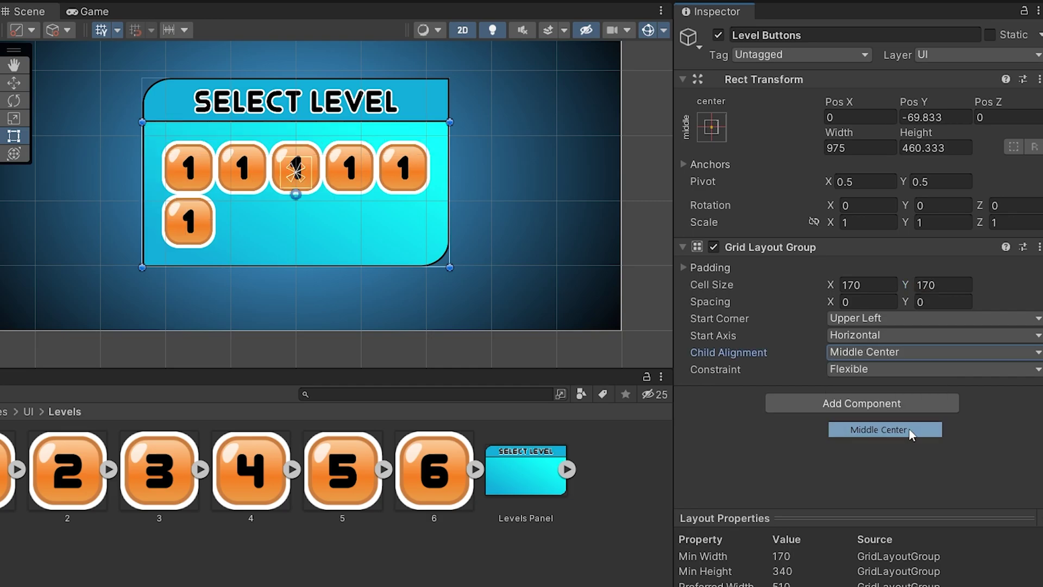
pyautogui.click(1001, 372)
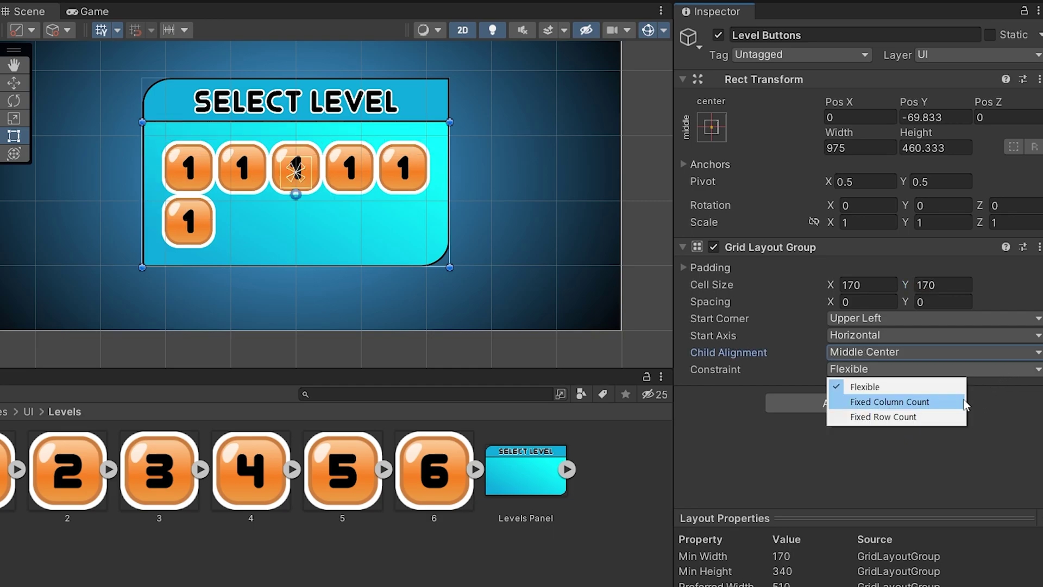
pyautogui.click(896, 402)
pyautogui.click(954, 389)
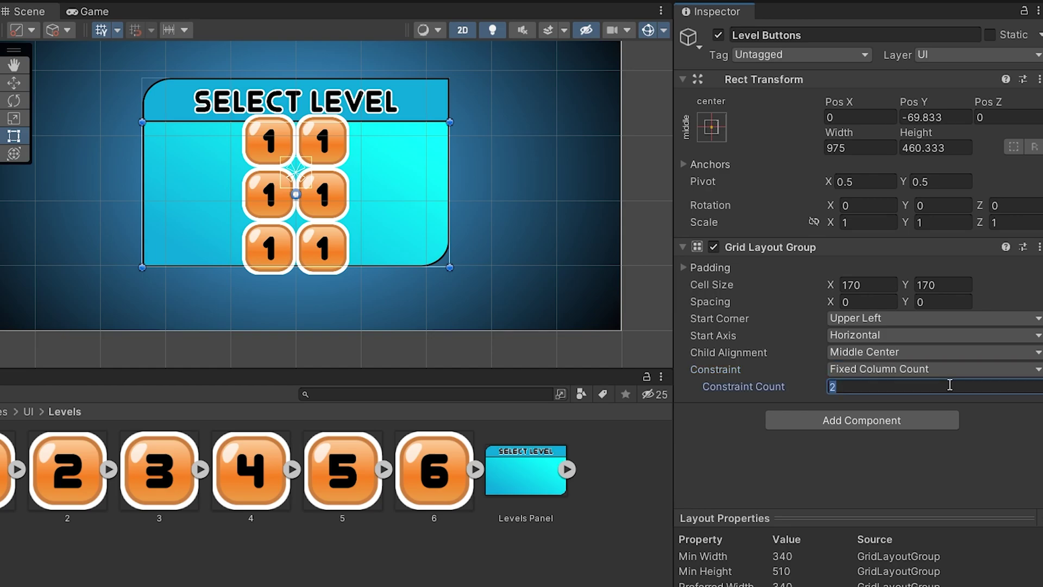
pyautogui.write('3')
pyautogui.click(868, 302)
pyautogui.write('40')
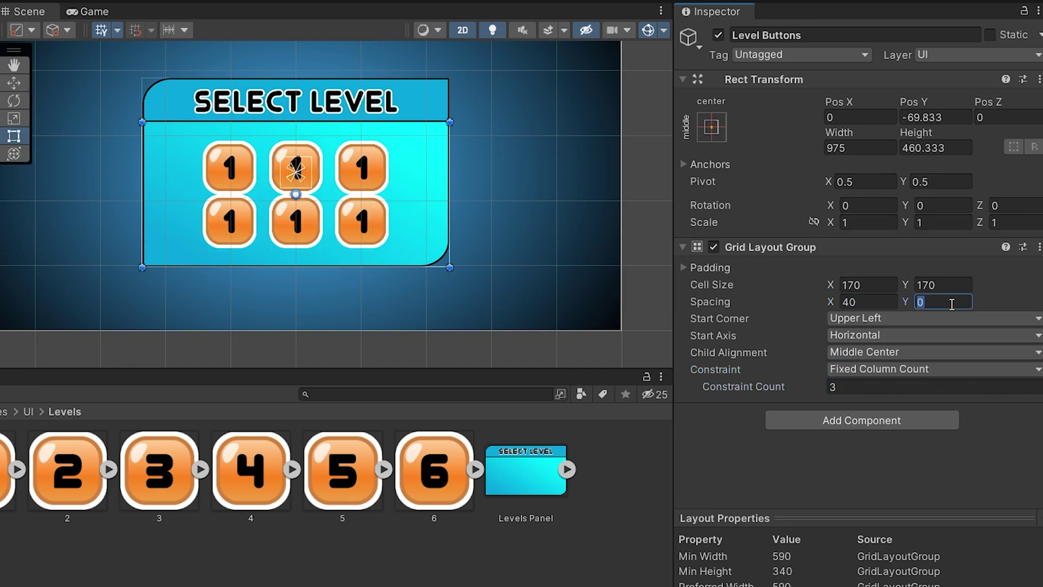
pyautogui.write('20')
pyautogui.click(94, 12)
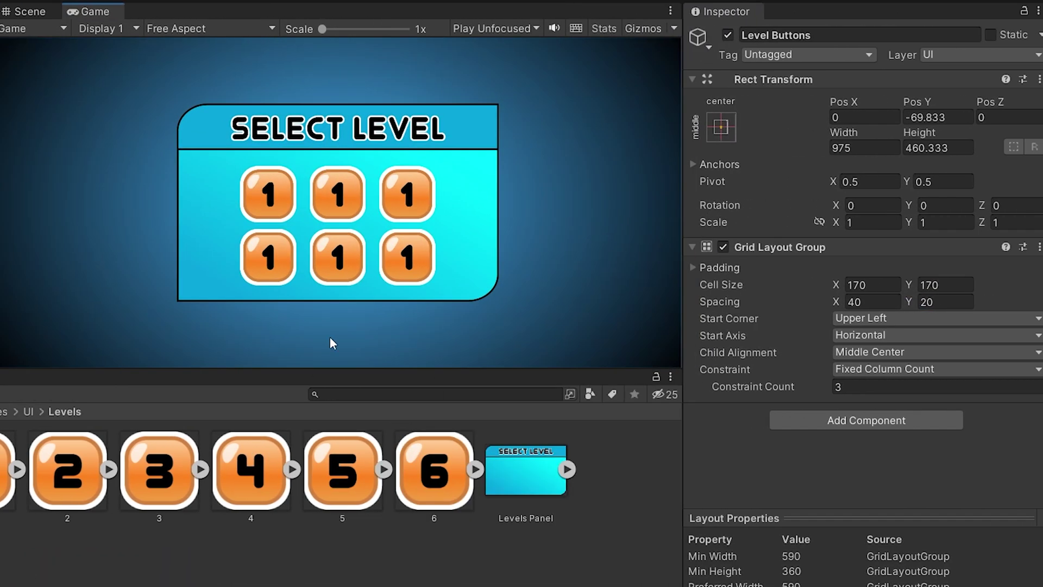
pyautogui.moveTo(321, 373)
pyautogui.mouseDown()
pyautogui.moveTo(321, 263)
pyautogui.moveTo(312, 375)
pyautogui.mouseUp()
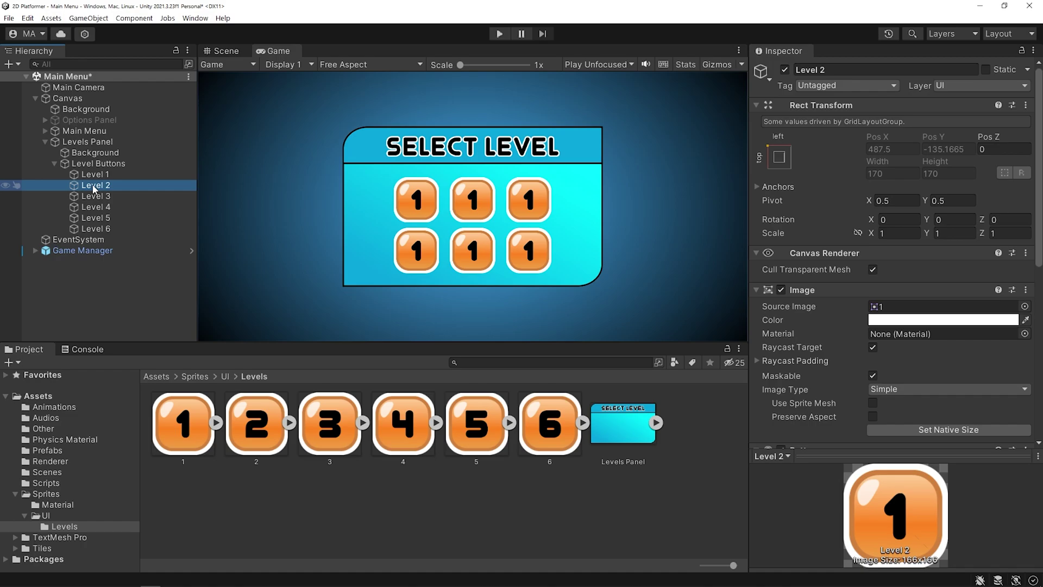
# - Give the Level 2, 3 and 4 buttons their number 2, 3 and 4 sprites
pyautogui.click(95, 175)
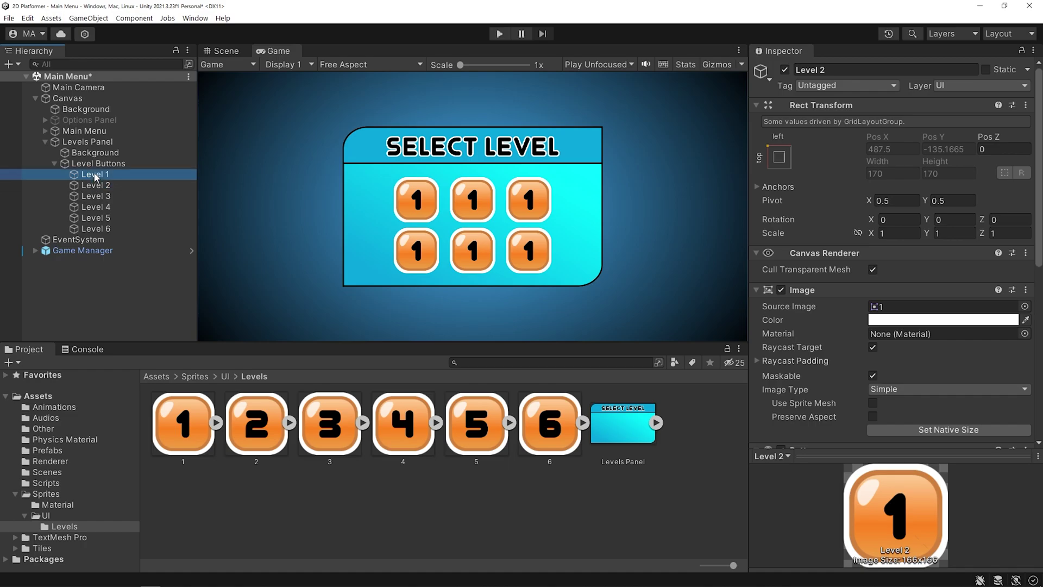
pyautogui.click(95, 185)
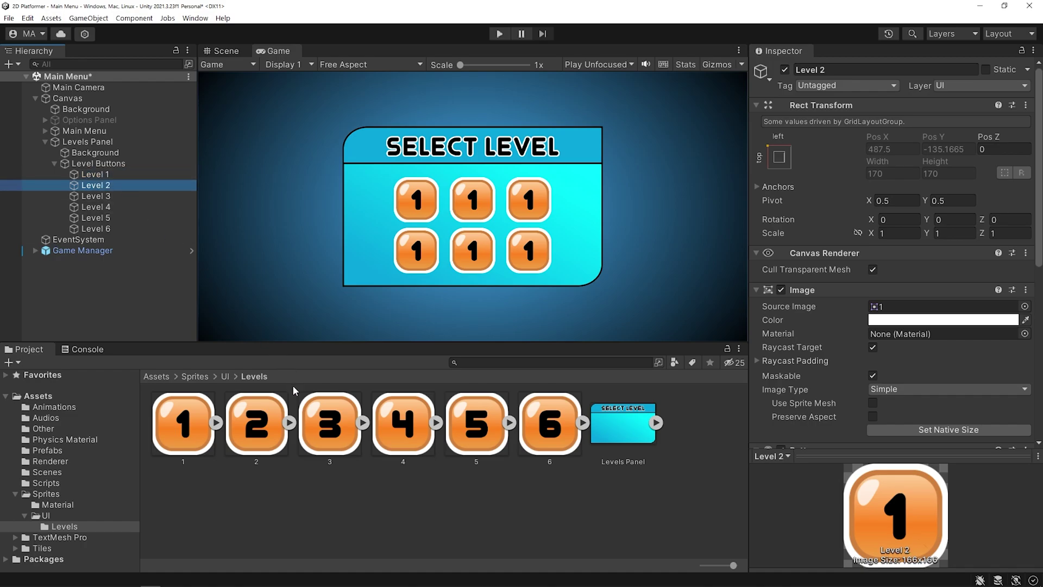
pyautogui.moveTo(256, 415); pyautogui.dragTo(912, 305)
pyautogui.click(95, 196)
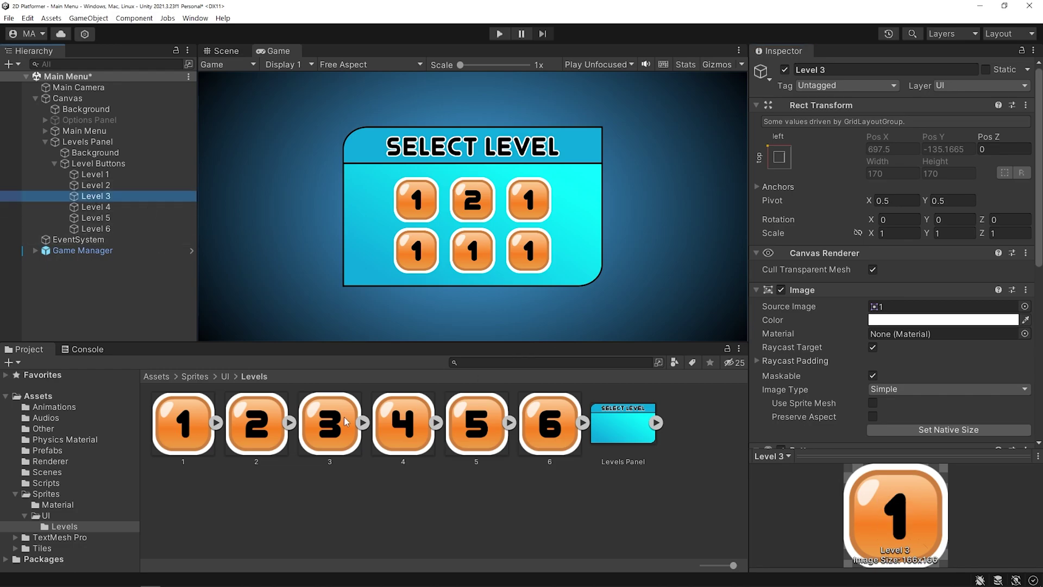
pyautogui.moveTo(330, 421); pyautogui.dragTo(913, 305)
pyautogui.click(95, 207)
pyautogui.moveTo(402, 421); pyautogui.dragTo(913, 305)
# - Give Level 5 and Level 6 their number sprites, then collapse the hierarchy
pyautogui.click(95, 218)
pyautogui.moveTo(477, 421); pyautogui.dragTo(913, 306)
pyautogui.click(96, 229)
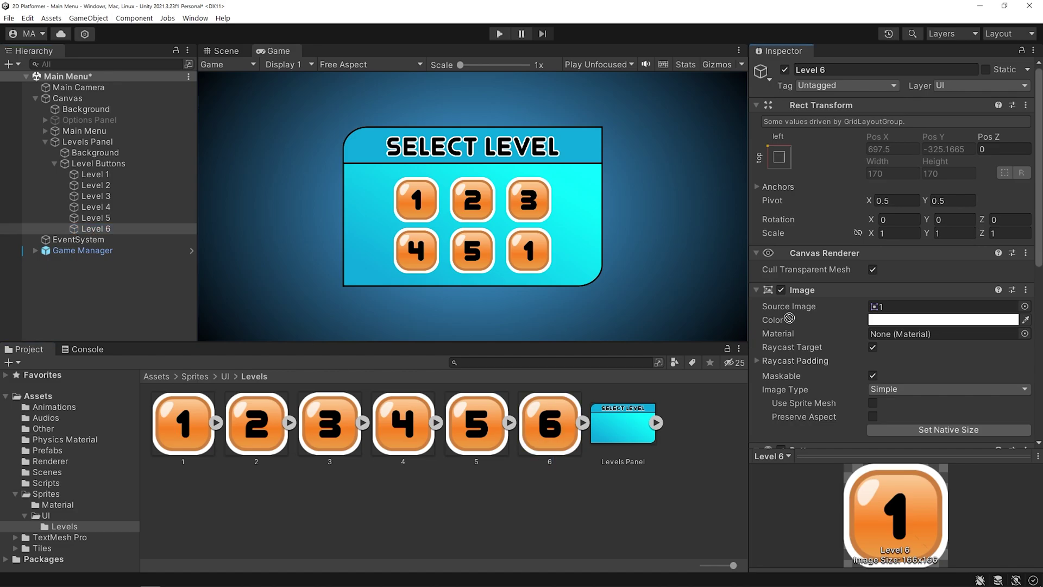
pyautogui.moveTo(549, 421); pyautogui.dragTo(913, 306)
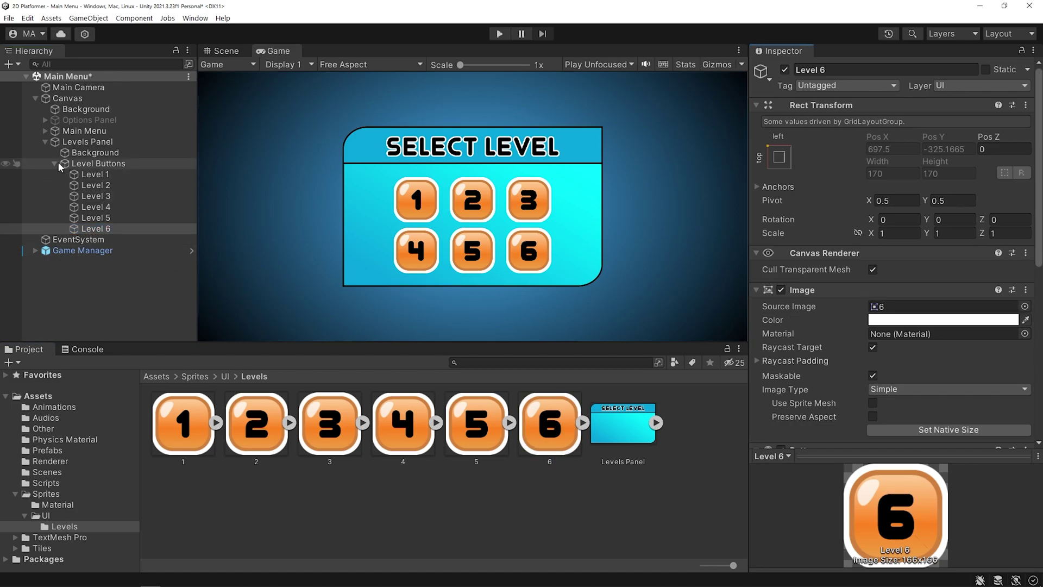
pyautogui.click(55, 164)
pyautogui.click(56, 162)
pyautogui.click(45, 141)
# - Deactivate the Levels Panel so the main menu shows
pyautogui.click(87, 142)
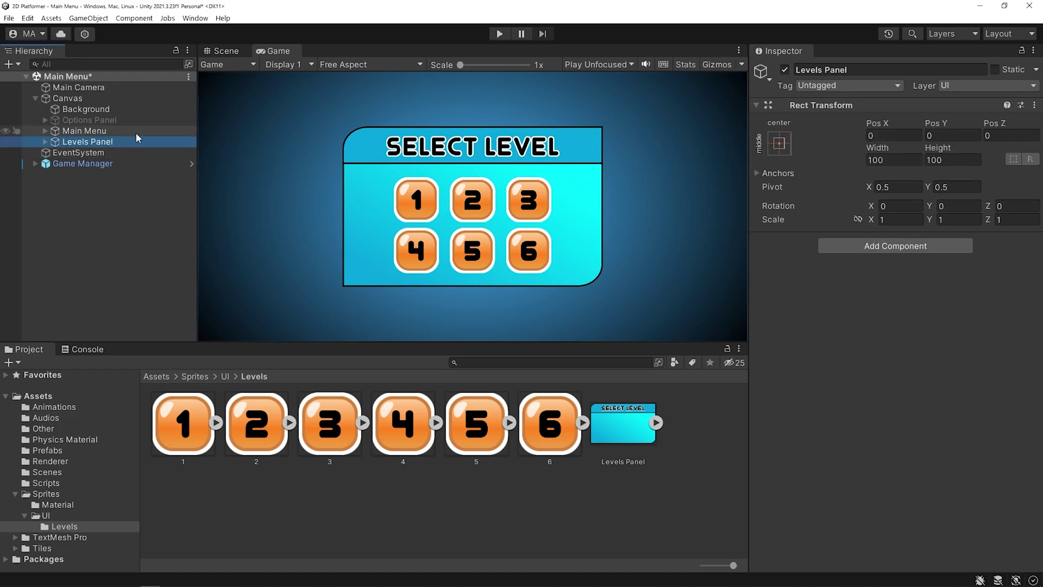
pyautogui.click(784, 69)
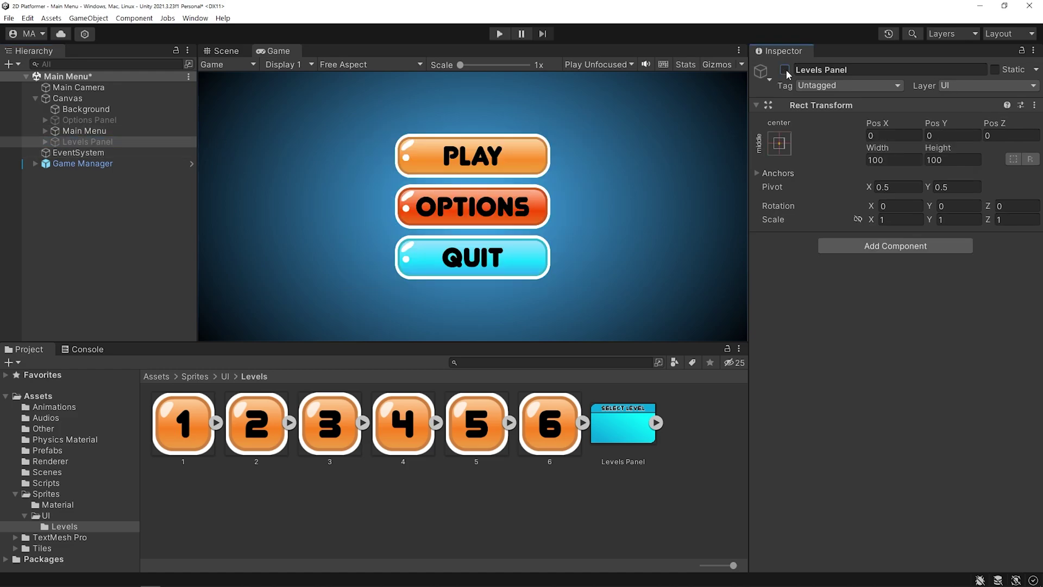
pyautogui.click(785, 69)
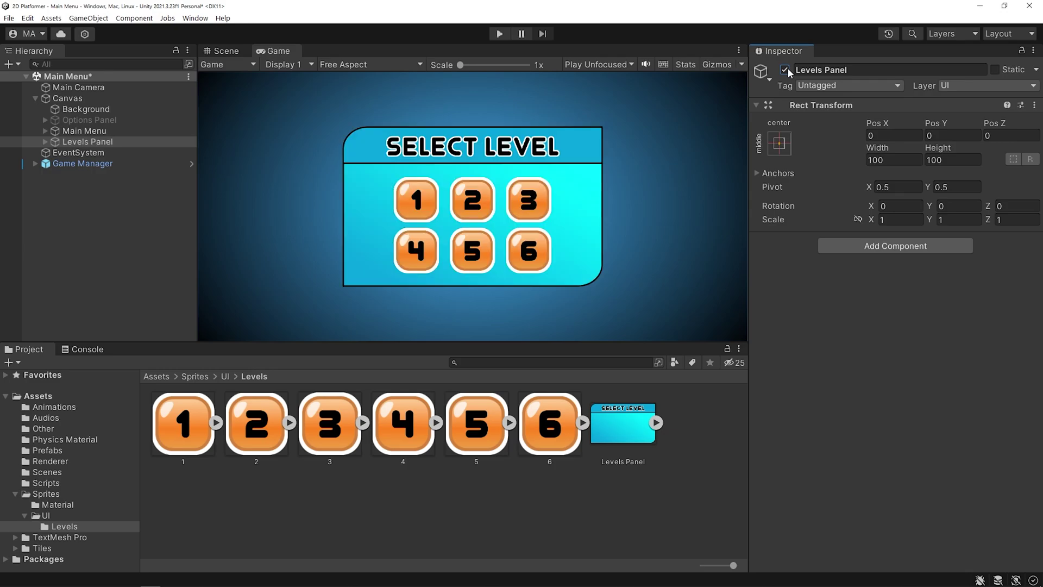
pyautogui.click(784, 69)
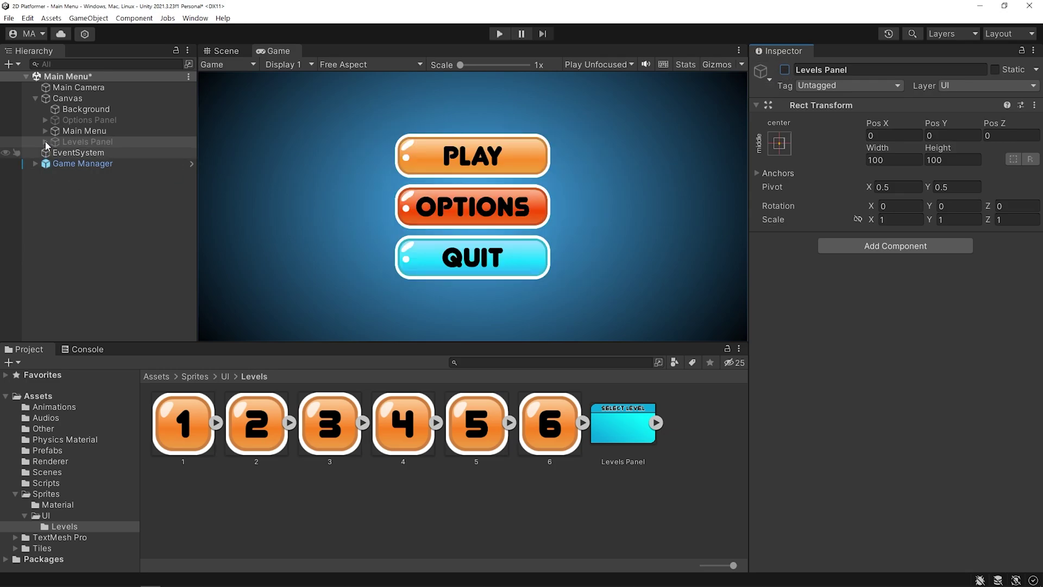
# - Replace the Play button's PlayGame On Click with Levels Panel GameObject.SetActive (true)
pyautogui.click(45, 131)
pyautogui.click(79, 143)
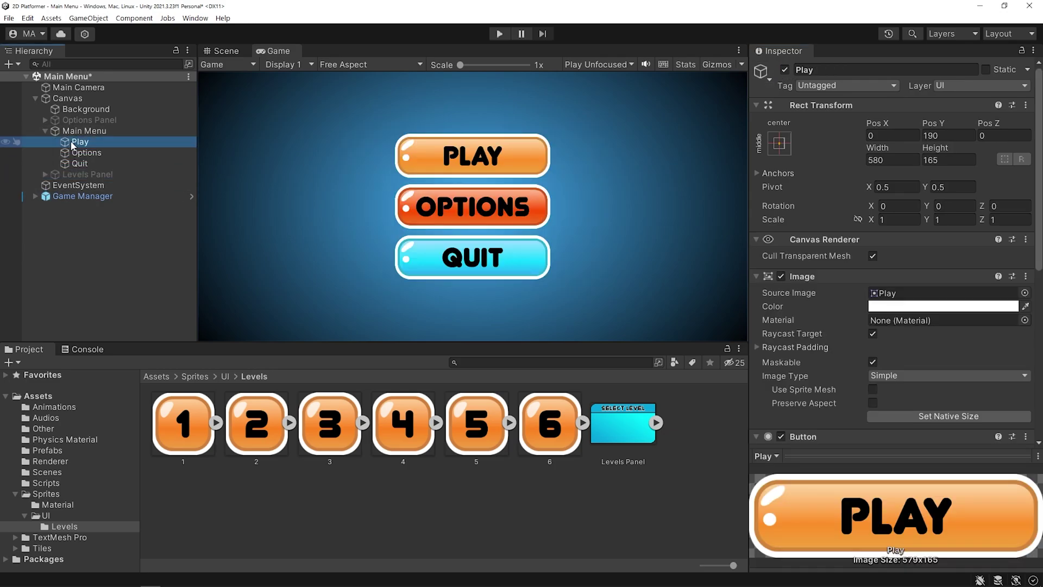
pyautogui.scroll(-3, 931, 345)
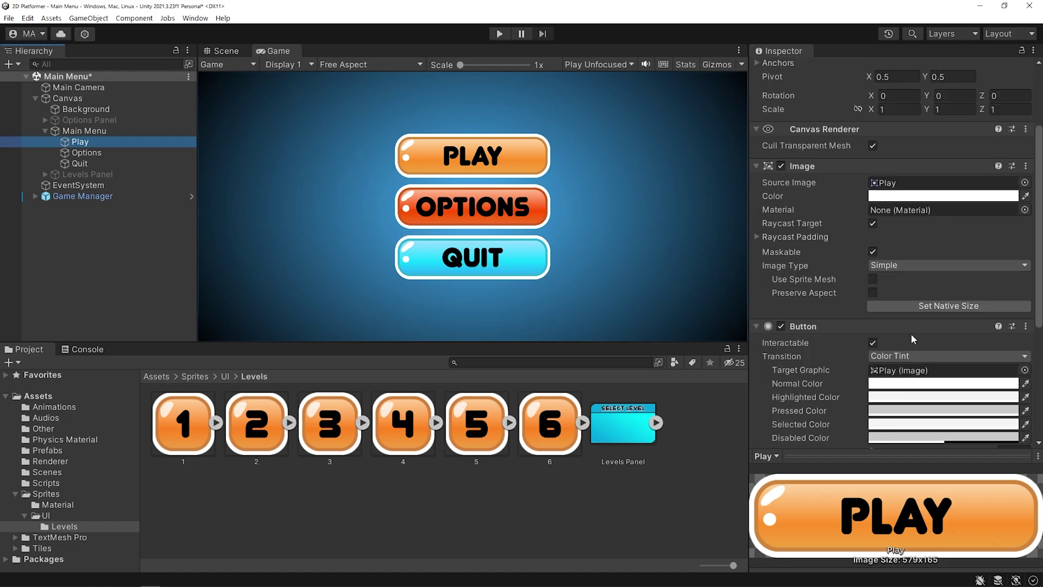
pyautogui.scroll(-4, 897, 310)
pyautogui.scroll(-3, 913, 310)
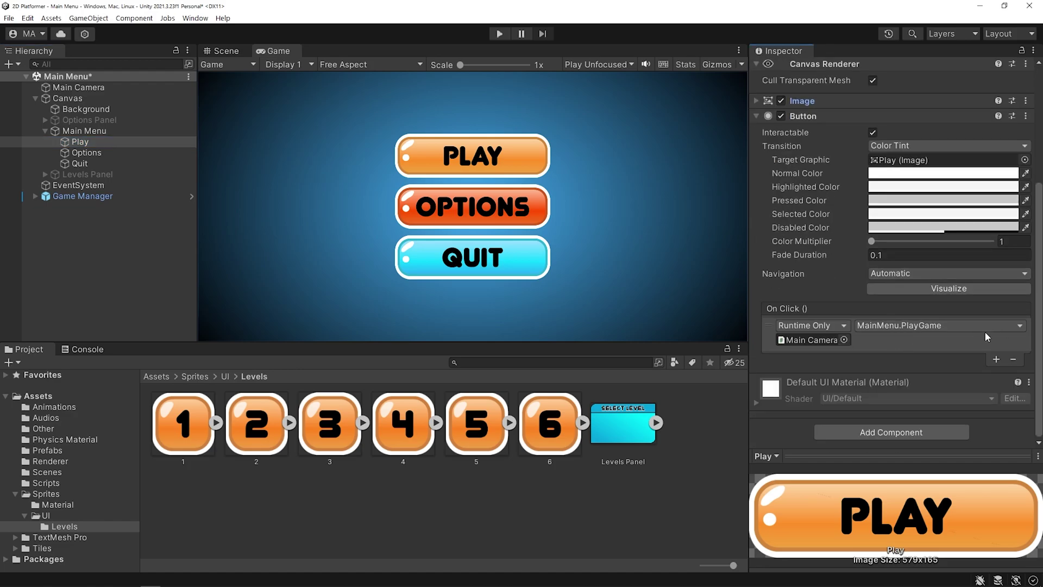
pyautogui.click(950, 339)
pyautogui.click(1014, 360)
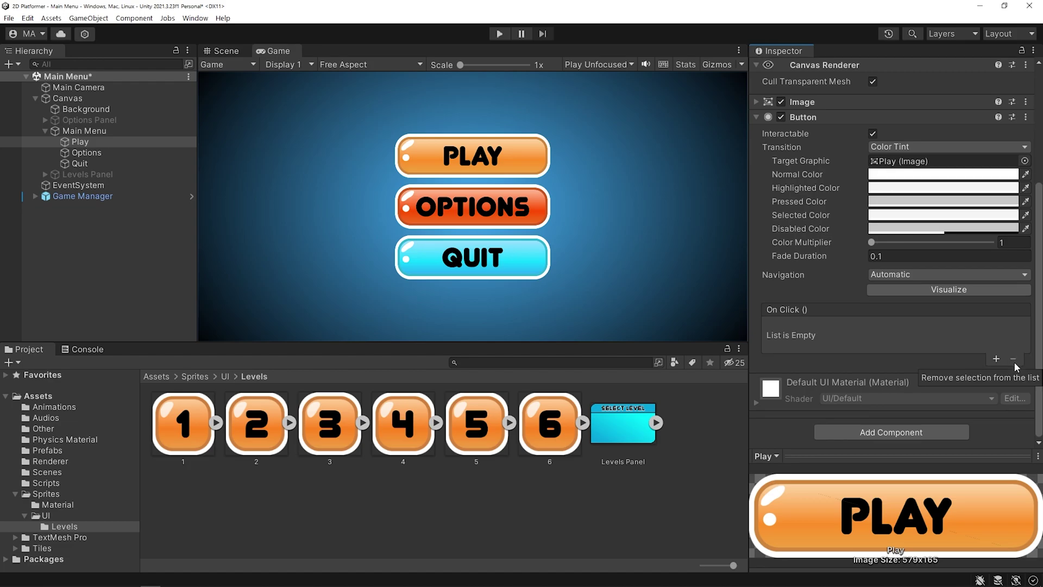
pyautogui.click(995, 360)
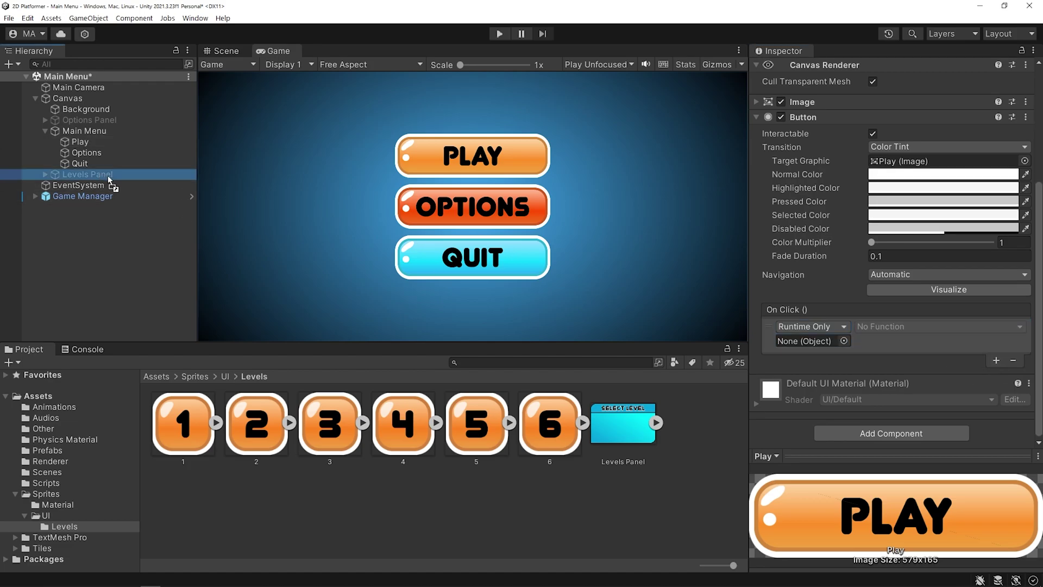
pyautogui.moveTo(83, 196); pyautogui.dragTo(794, 343)
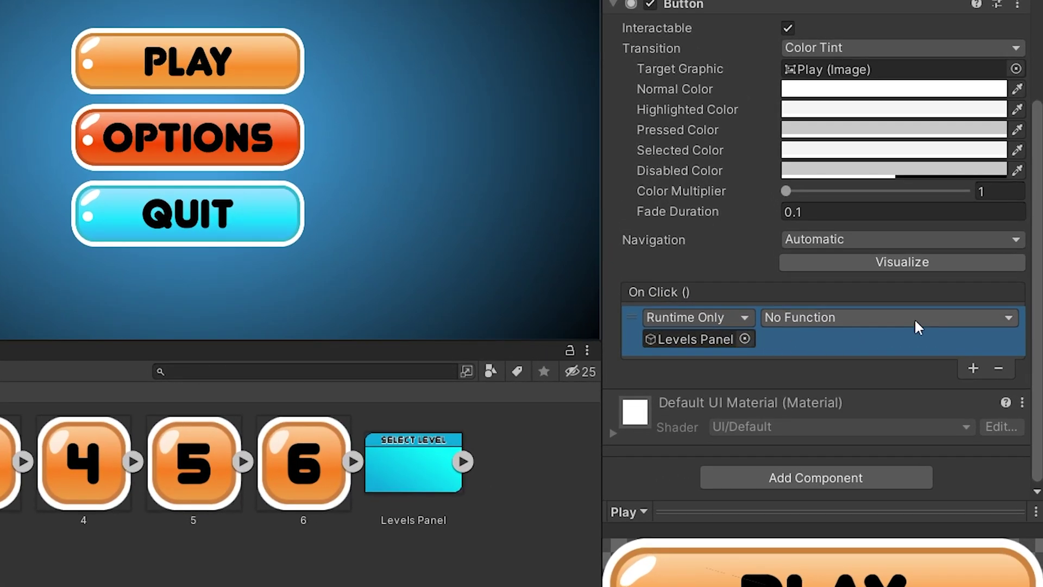
pyautogui.click(914, 317)
pyautogui.moveTo(819, 363)
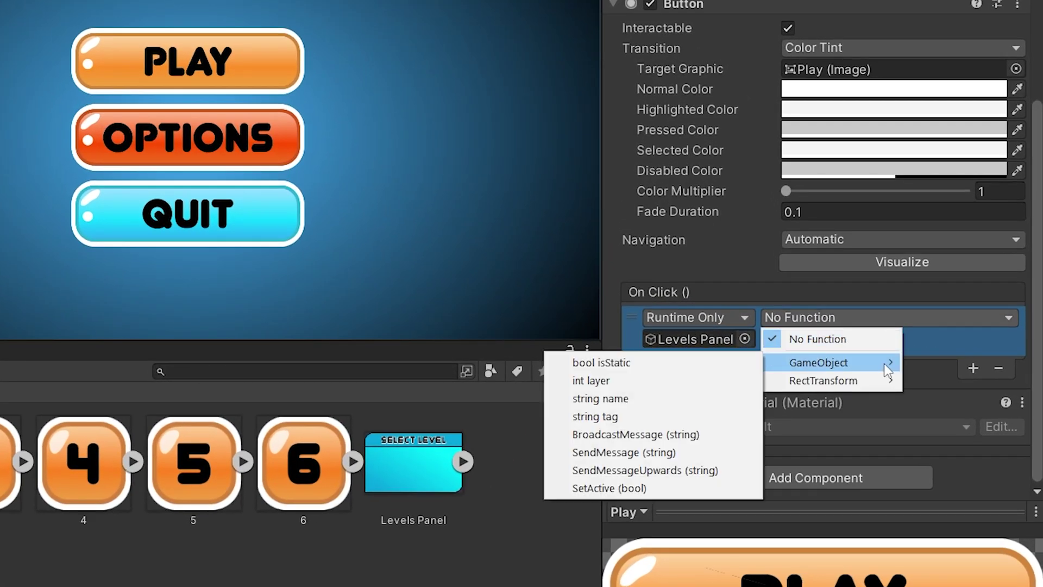
pyautogui.click(718, 487)
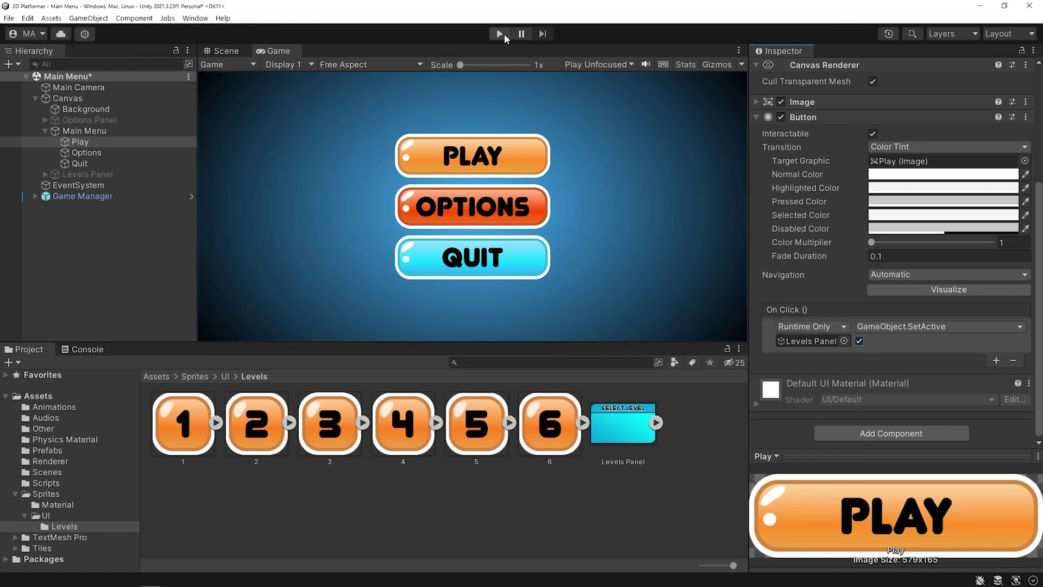
# - Test-run the game and choose PLAY to bring up the Select Level panel
pyautogui.click(500, 34)
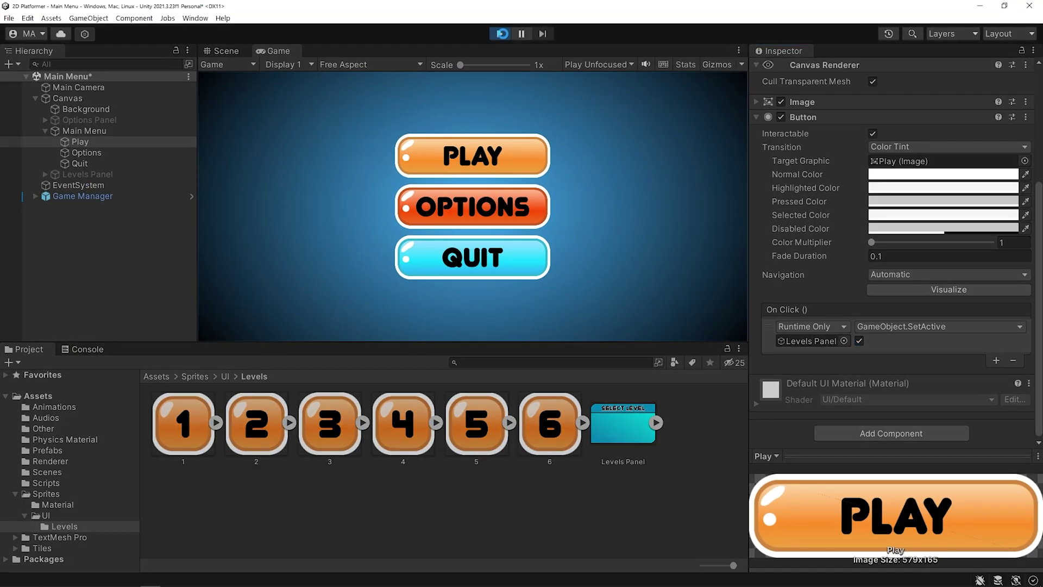
pyautogui.click(537, 152)
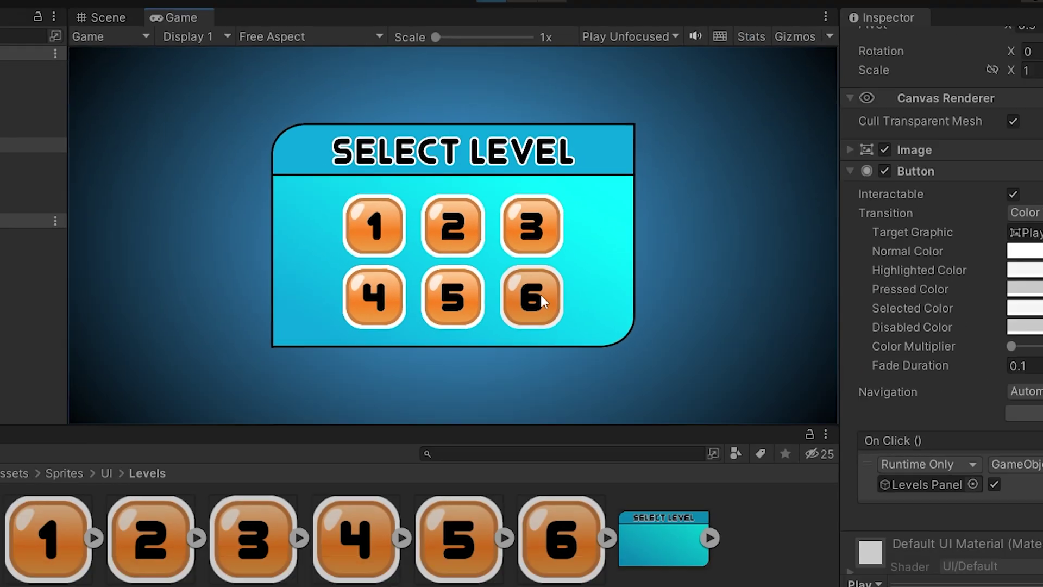
# - Create a new script named LevelMenu as a component on the Levels Panel object
pyautogui.click(86, 175)
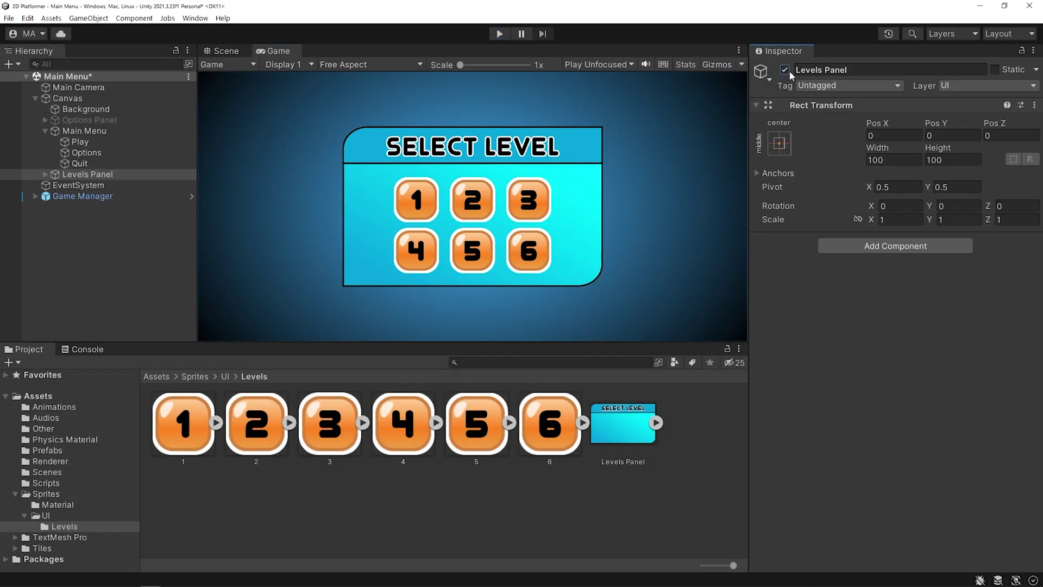
pyautogui.click(951, 245)
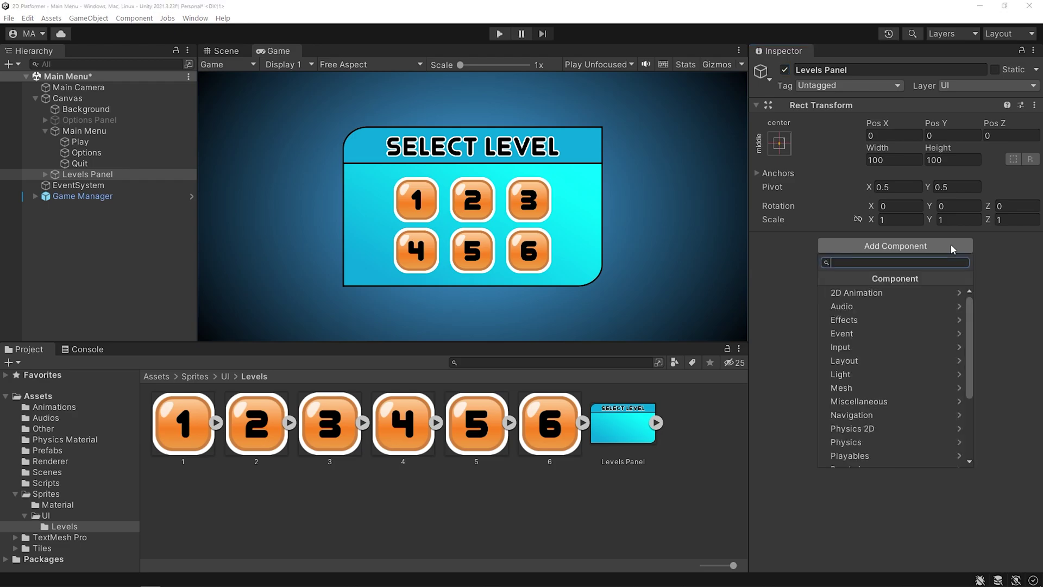
pyautogui.write('L')
pyautogui.write('evelMenu')
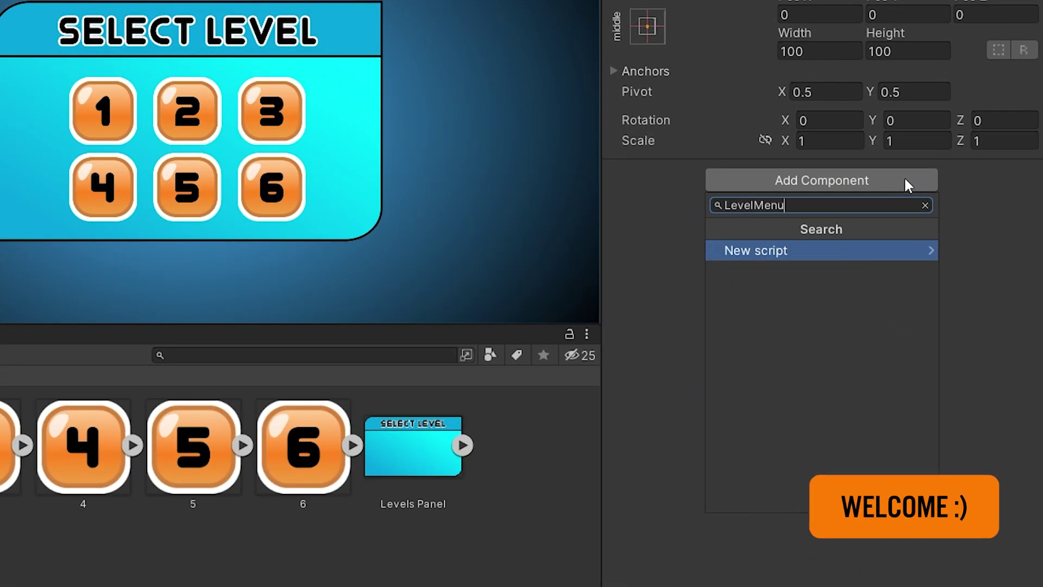
pyautogui.click(898, 248)
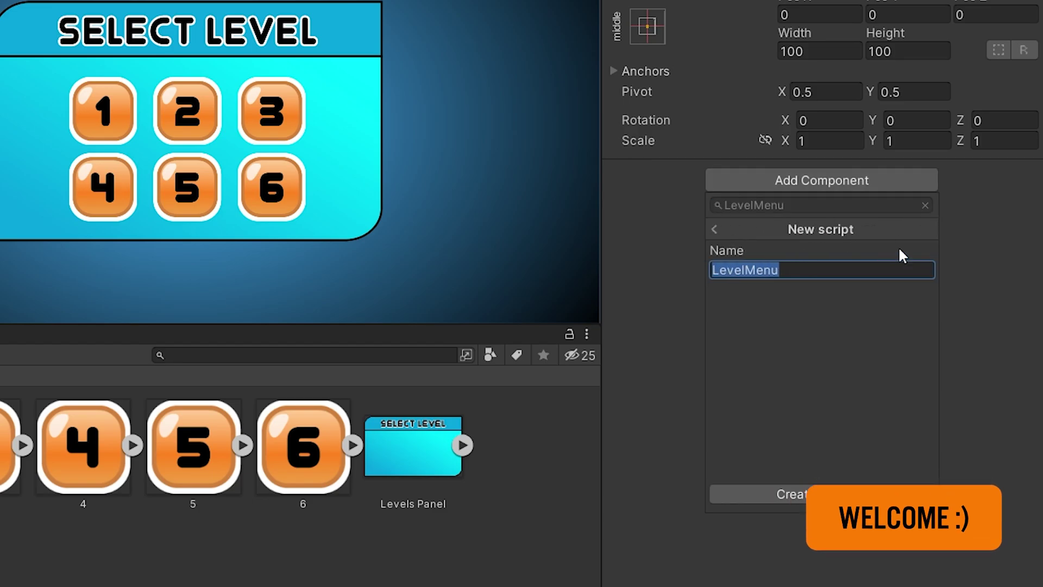
pyautogui.click(908, 494)
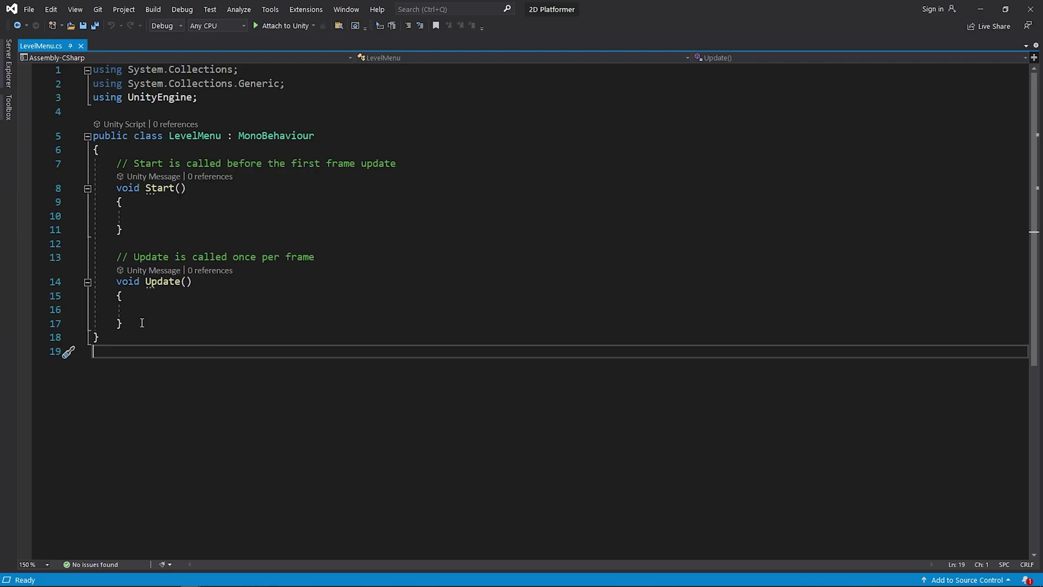
# - Replace Start and Update with OpenLevel(int levelId) loading scene "Level " + levelId, importing SceneManagement
pyautogui.moveTo(131, 327); pyautogui.dragTo(70, 163)
pyautogui.press('Delete')
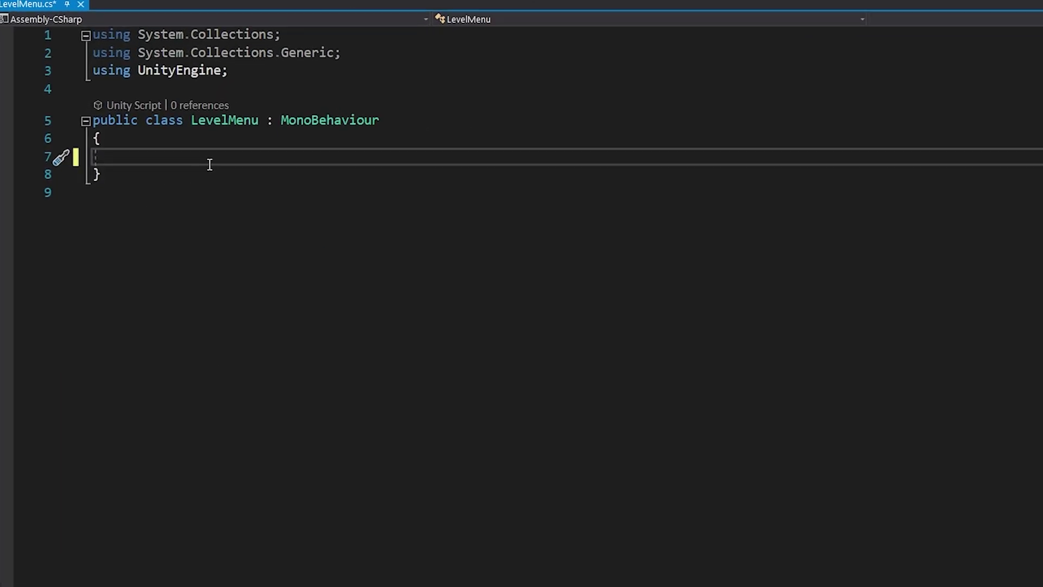
pyautogui.click(230, 68)
pyautogui.press('Return')
pyautogui.write('using unityEngine.SceneManagement;')
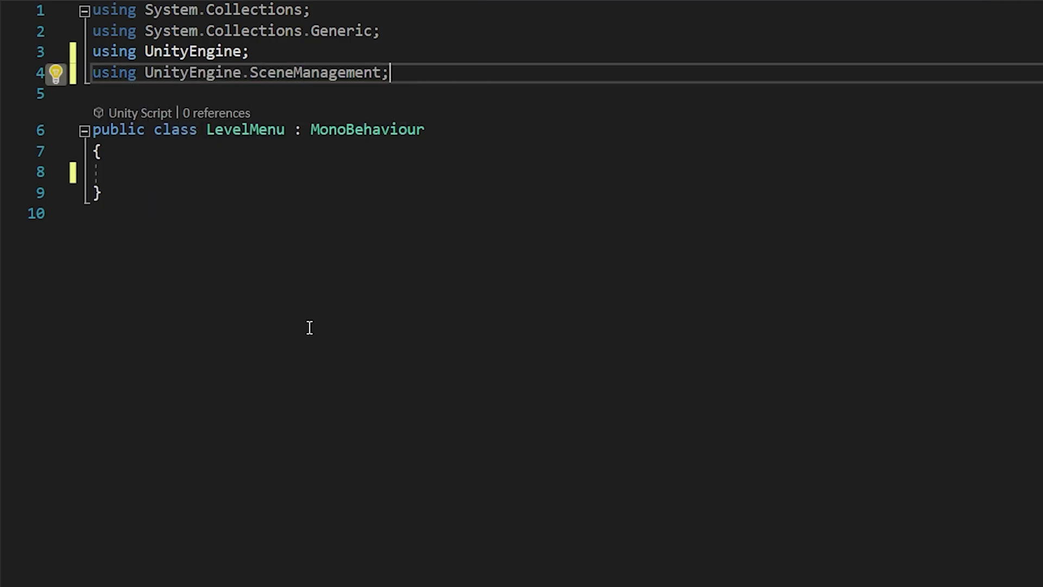
pyautogui.click(131, 172)
pyautogui.write('public void OpenLevel(int ')
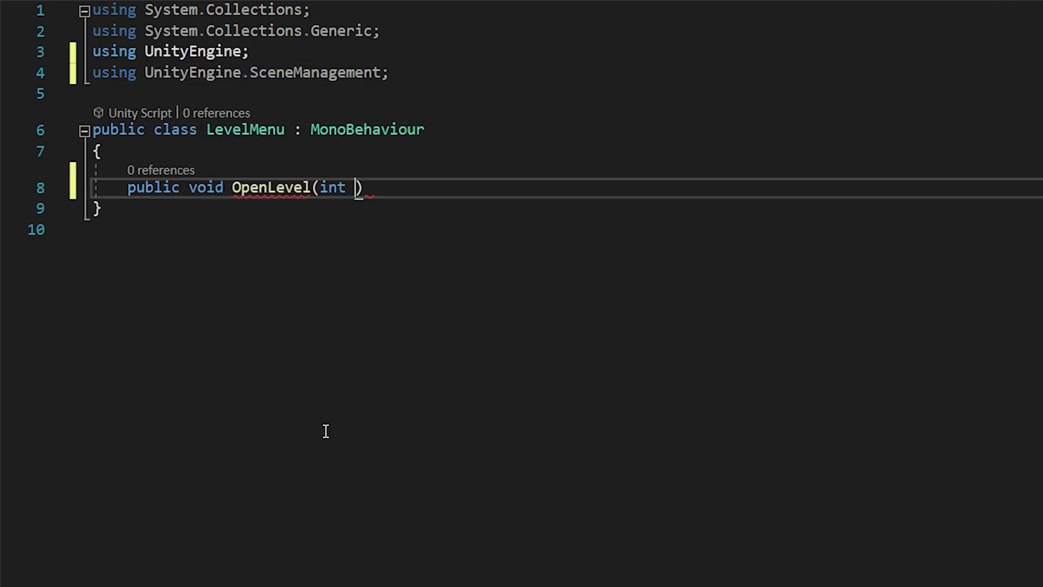
pyautogui.write('levelId) {')
pyautogui.press('Return')
pyautogui.write('string levelName = "L')
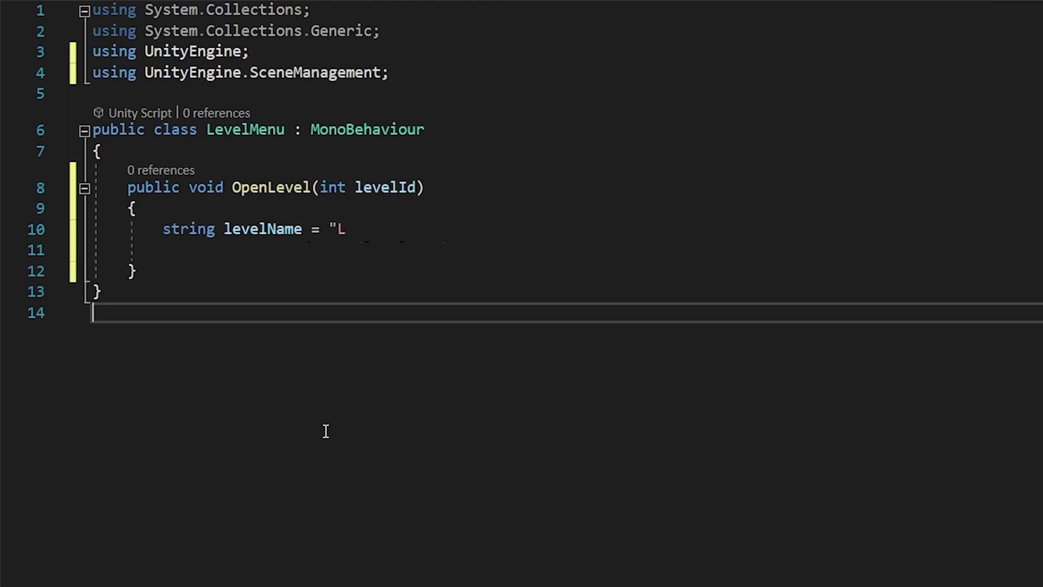
pyautogui.write('evel " + levelId; ')
pyautogui.write('SceneManager.LoadScene(levelName);')
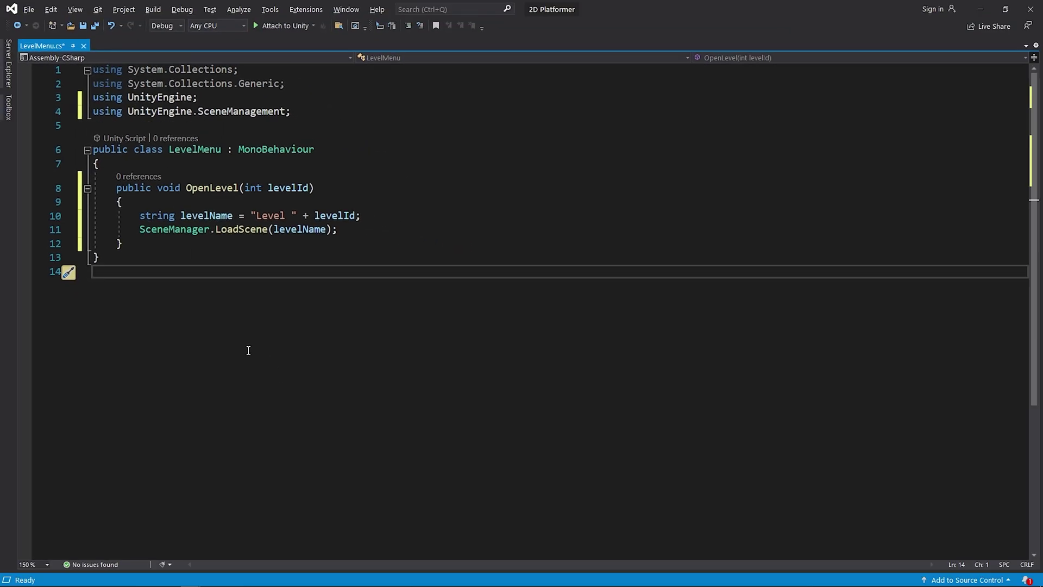
# - Multi-select the Level 1–6 buttons and add an On Click entry targeting Levels Panel
pyautogui.hotkey('alt', 'Tab')
pyautogui.click(45, 142)
pyautogui.click(55, 163)
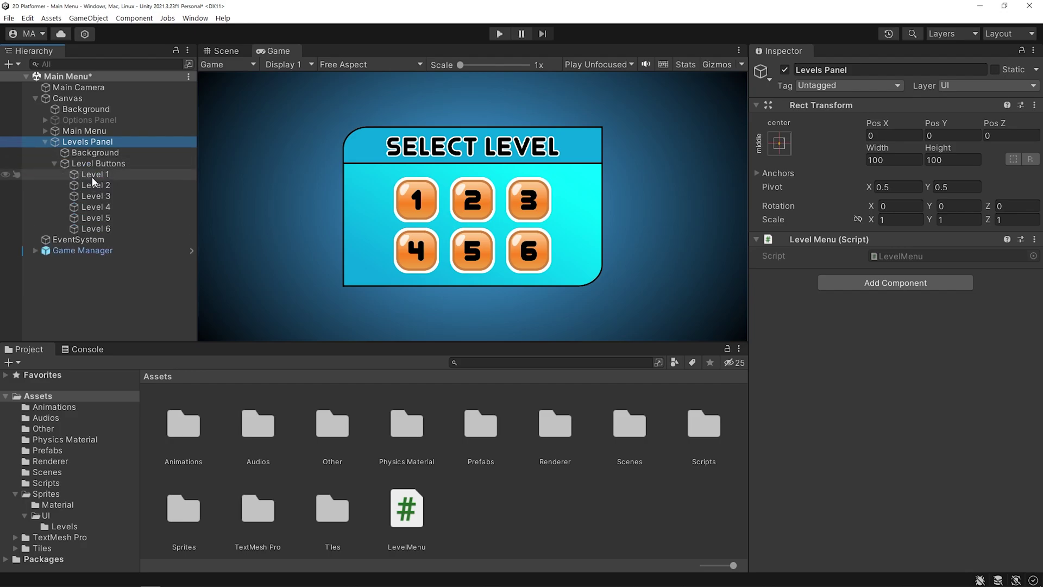
pyautogui.click(95, 173)
pyautogui.keyDown('shift'); pyautogui.click(96, 228); pyautogui.keyUp('shift')
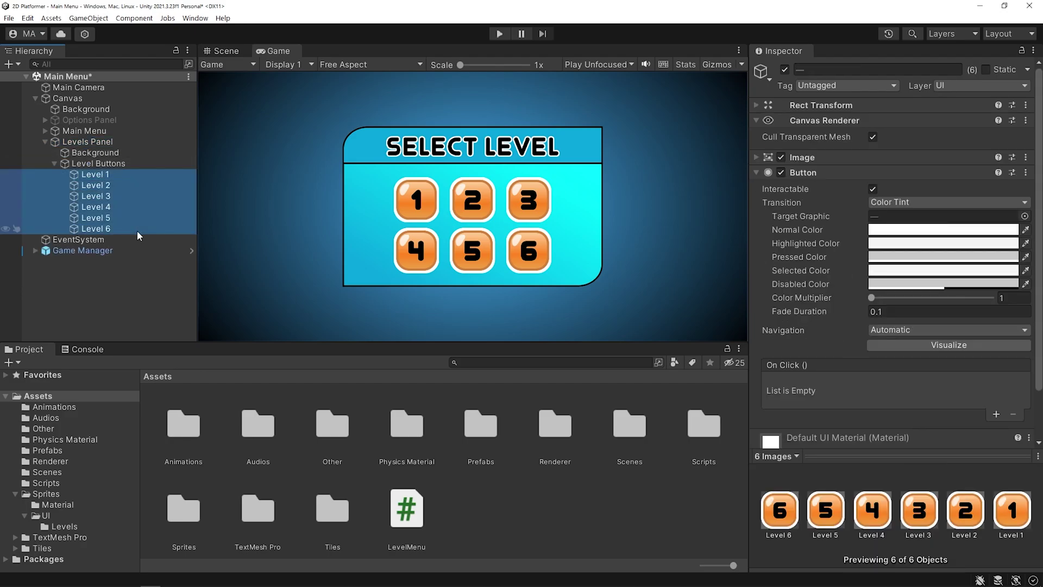
pyautogui.click(994, 416)
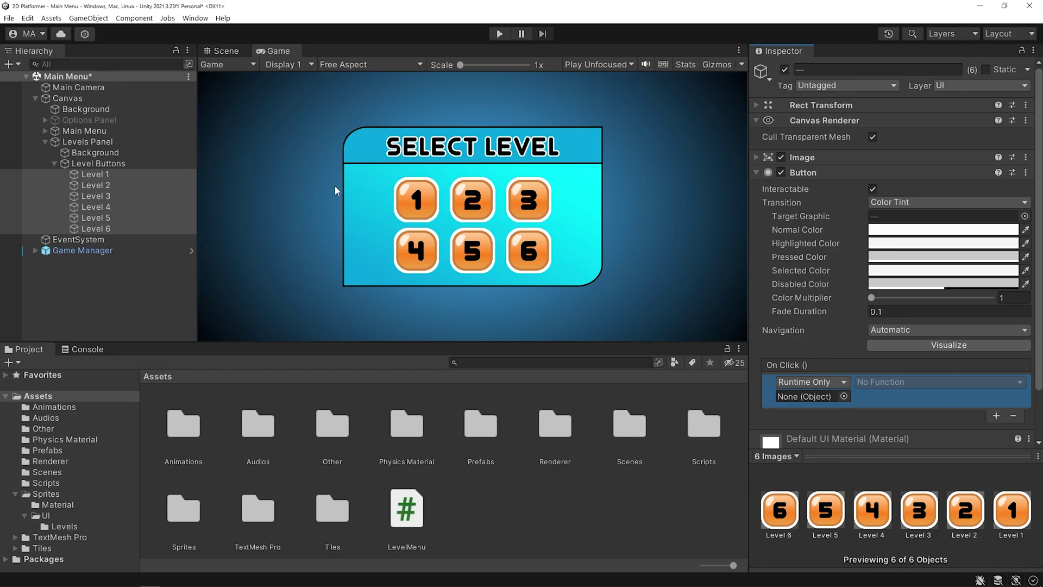
pyautogui.moveTo(87, 141); pyautogui.dragTo(811, 396)
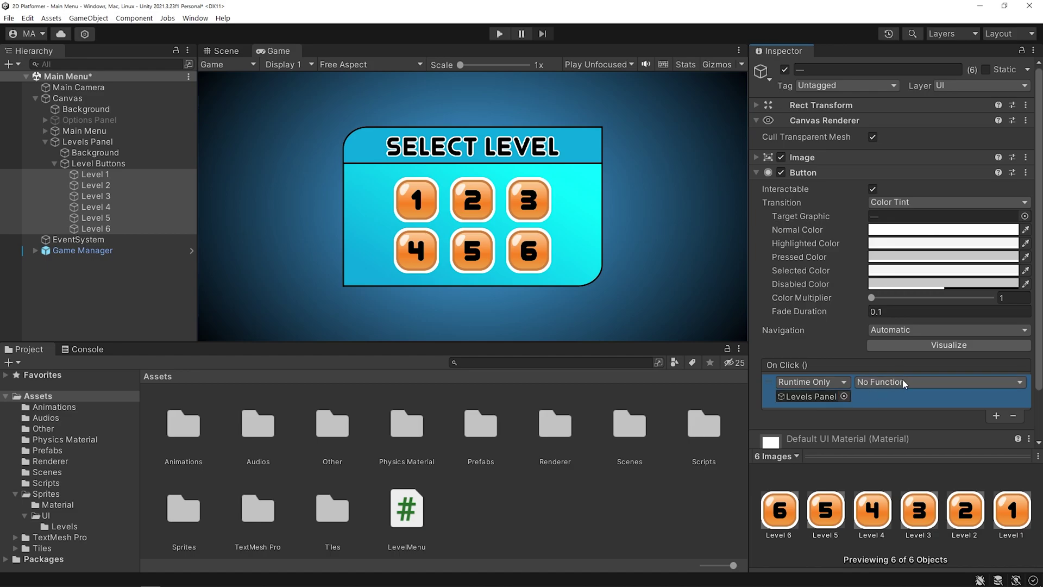
pyautogui.click(904, 382)
pyautogui.moveTo(896, 437)
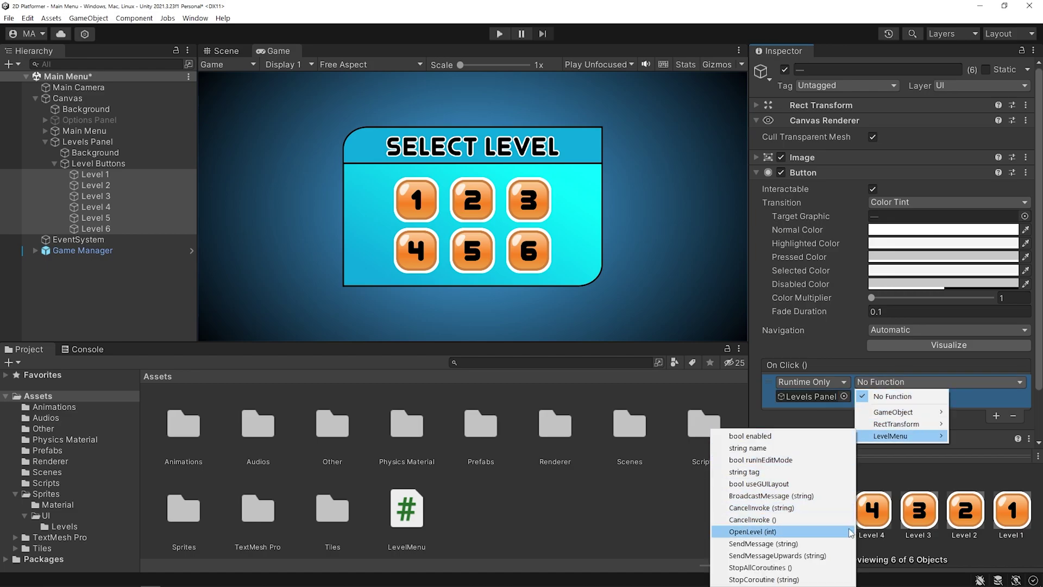
# - Choose LevelMenu.OpenLevel as the click function and set Level 1 and Level 2's level numbers
pyautogui.click(850, 531)
pyautogui.click(95, 174)
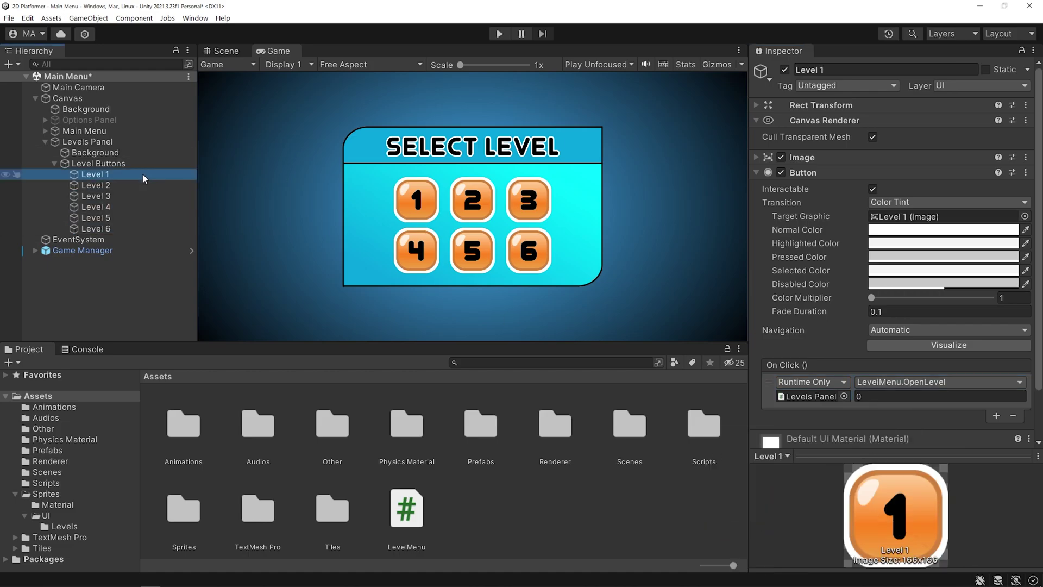
pyautogui.click(889, 395)
pyautogui.click(894, 397)
pyautogui.write('1')
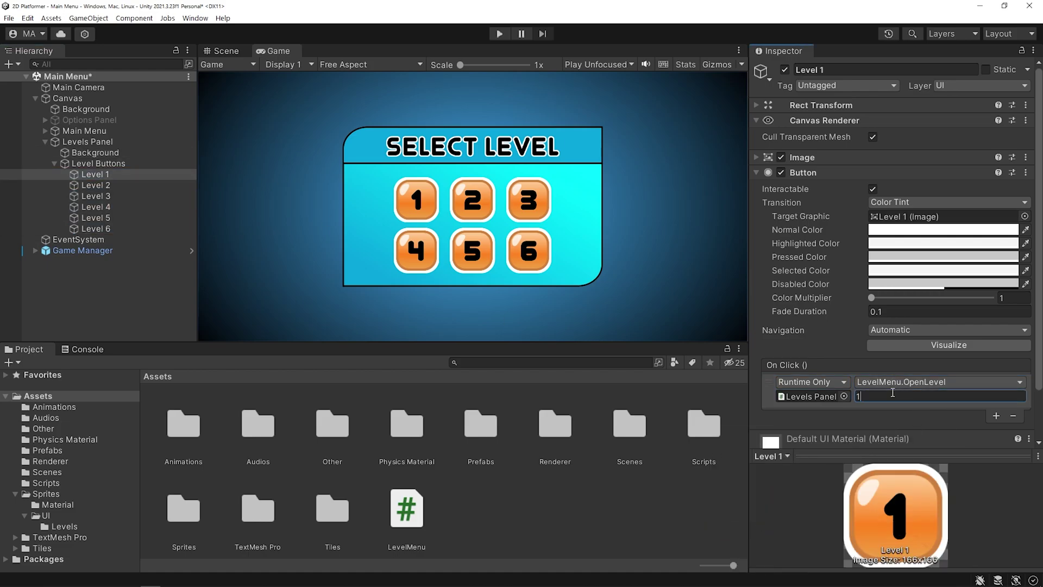
pyautogui.click(95, 185)
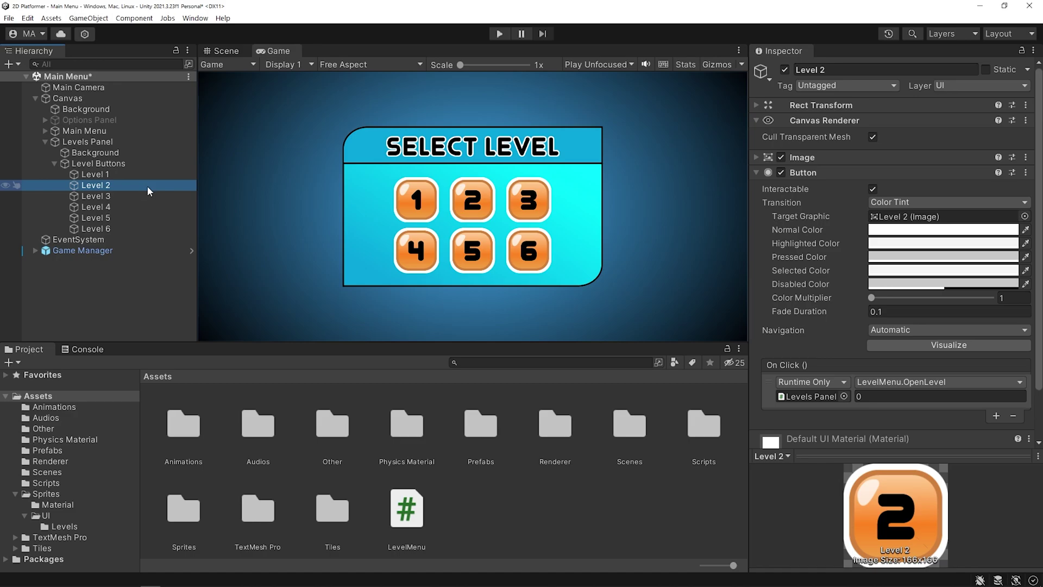
pyautogui.click(910, 398)
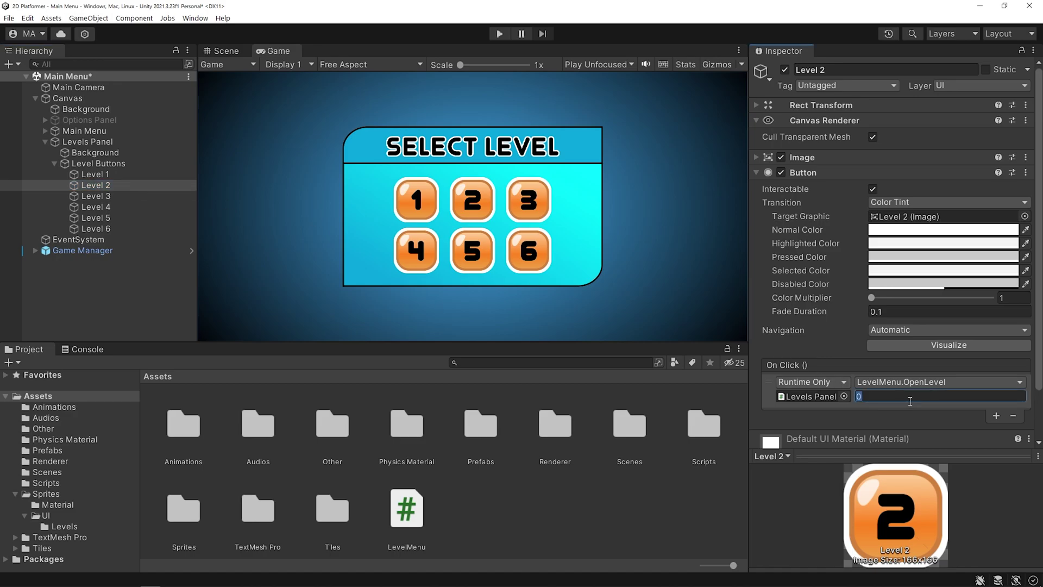
pyautogui.write('2')
# - Give the Level 3 through Level 6 buttons their own level numbers
pyautogui.click(95, 196)
pyautogui.click(909, 397)
pyautogui.write('3')
pyautogui.click(96, 206)
pyautogui.click(909, 397)
pyautogui.write('4')
pyautogui.click(95, 218)
pyautogui.click(877, 395)
pyautogui.click(95, 229)
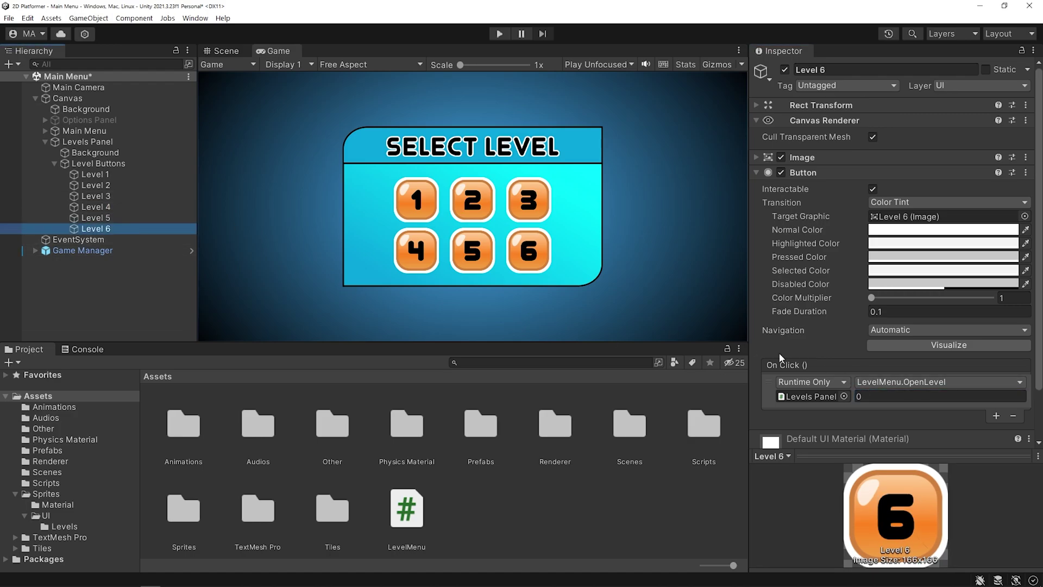
pyautogui.click(899, 395)
# - Step through the level buttons to verify each one's level number
pyautogui.click(158, 173)
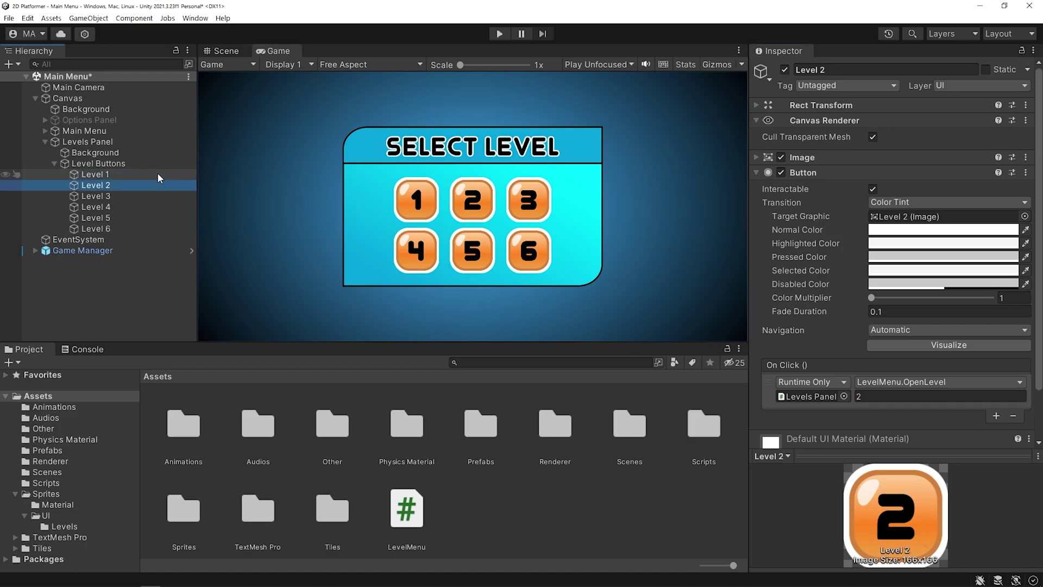
pyautogui.press('Down')
pyautogui.press('Down')
pyautogui.press('Down')
pyautogui.press('Up')
pyautogui.press('Up')
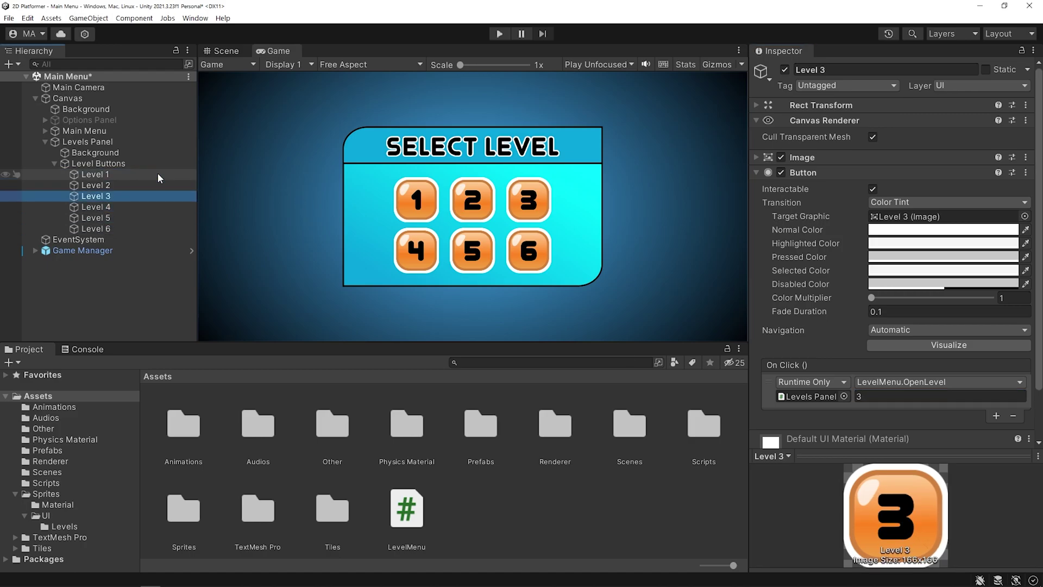
pyautogui.press('Up')
pyautogui.press('Up')
pyautogui.press('Up')
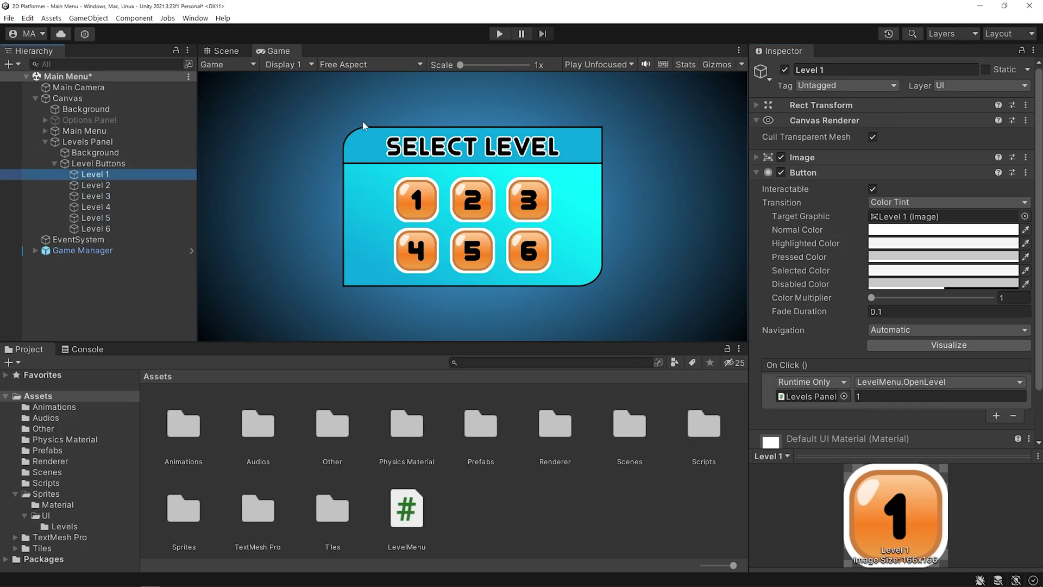
# - Play-test the menu, opening Level 1 and then Level 3 in separate runs
pyautogui.click(499, 34)
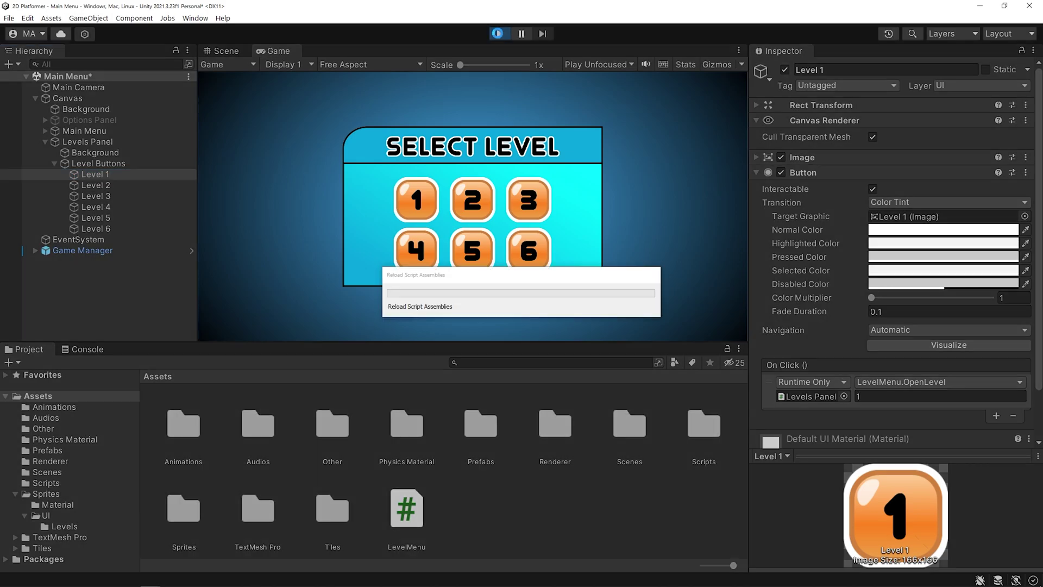
pyautogui.click(418, 201)
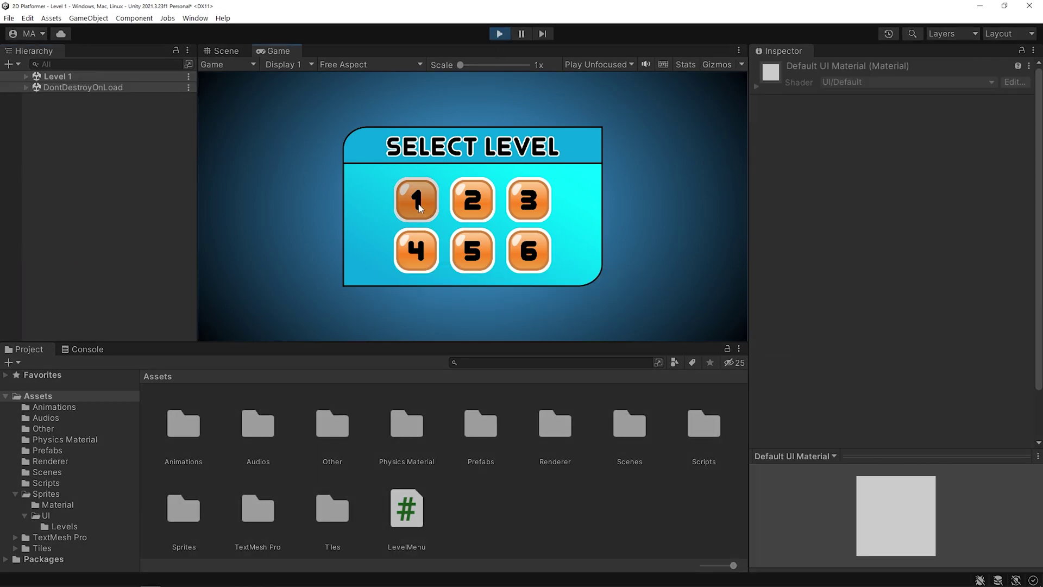
pyautogui.click(499, 34)
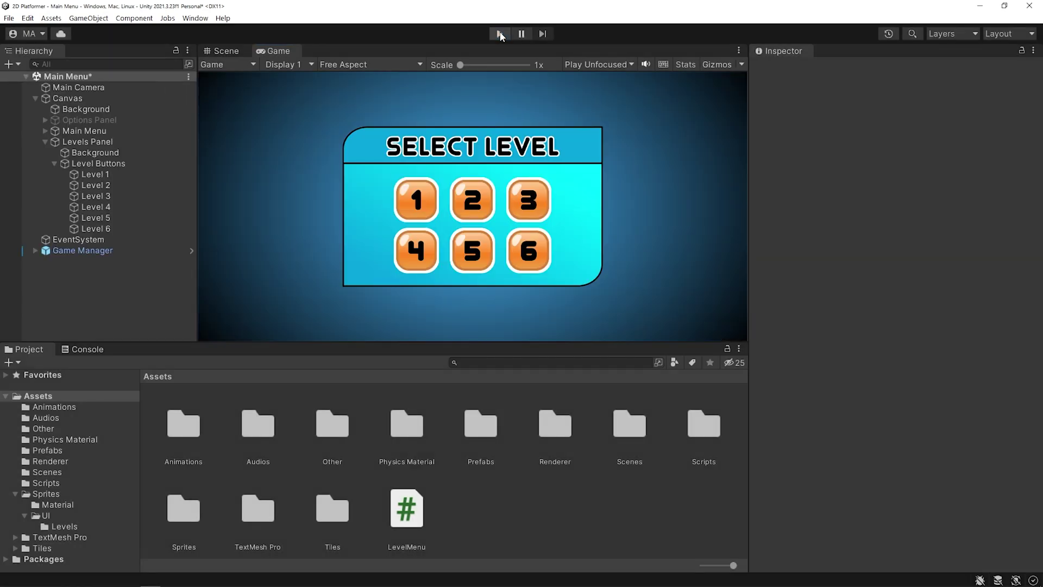
pyautogui.click(499, 35)
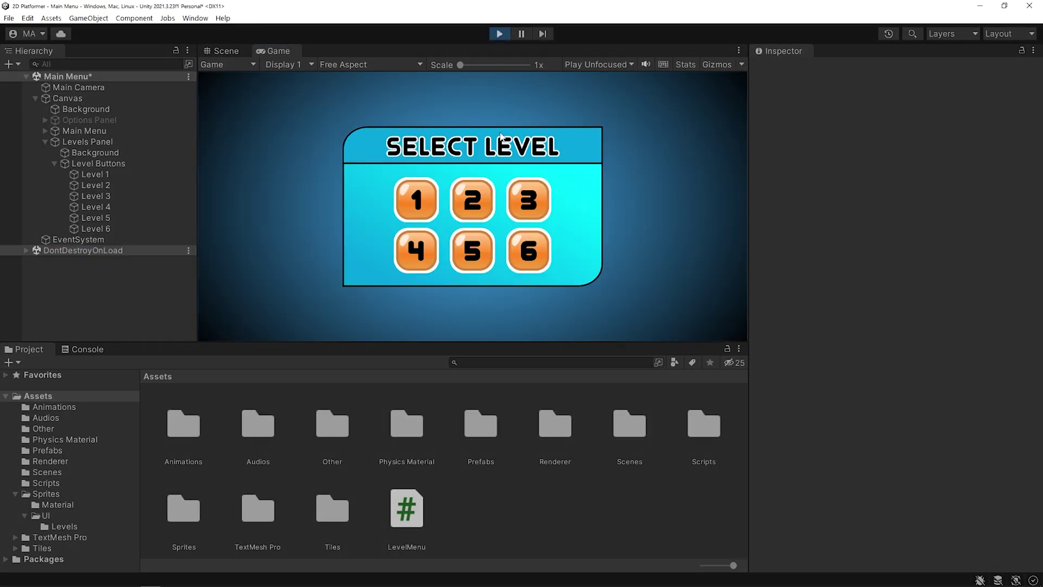
pyautogui.click(530, 201)
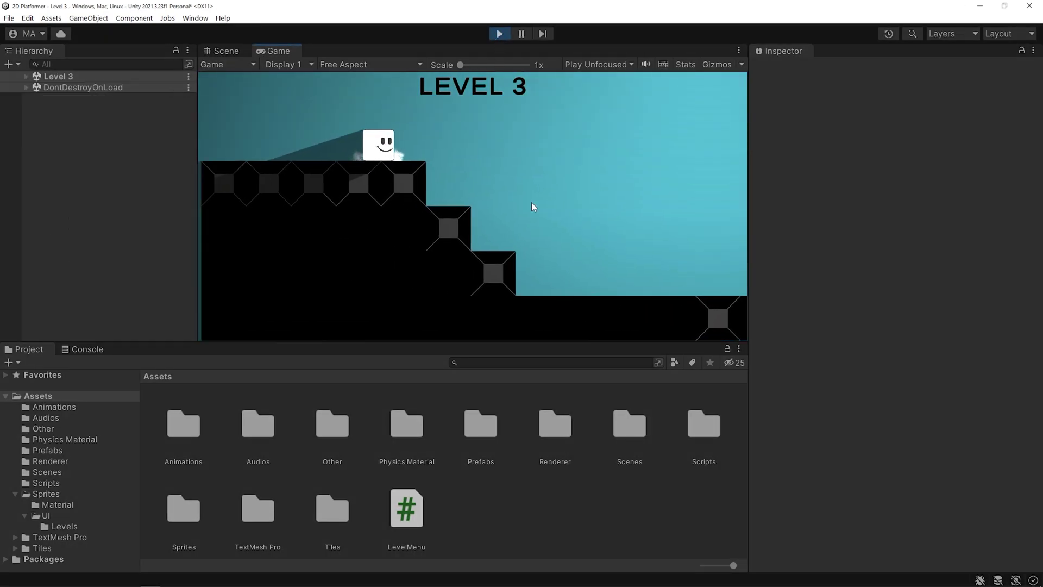
pyautogui.click(498, 35)
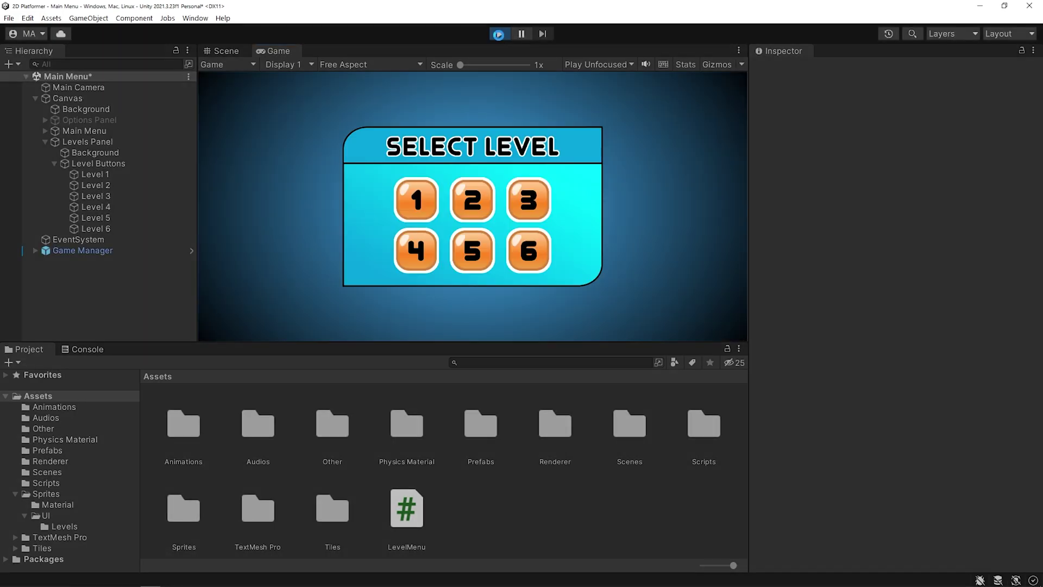
# - In a third run, try Level 5, then open Level 2 and run to the flag
pyautogui.click(499, 35)
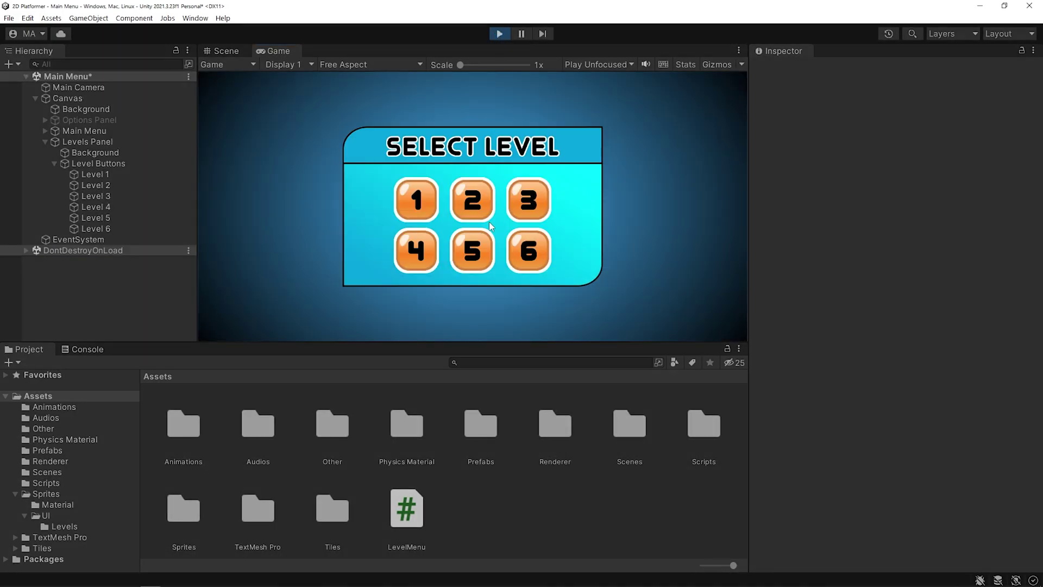
pyautogui.click(473, 252)
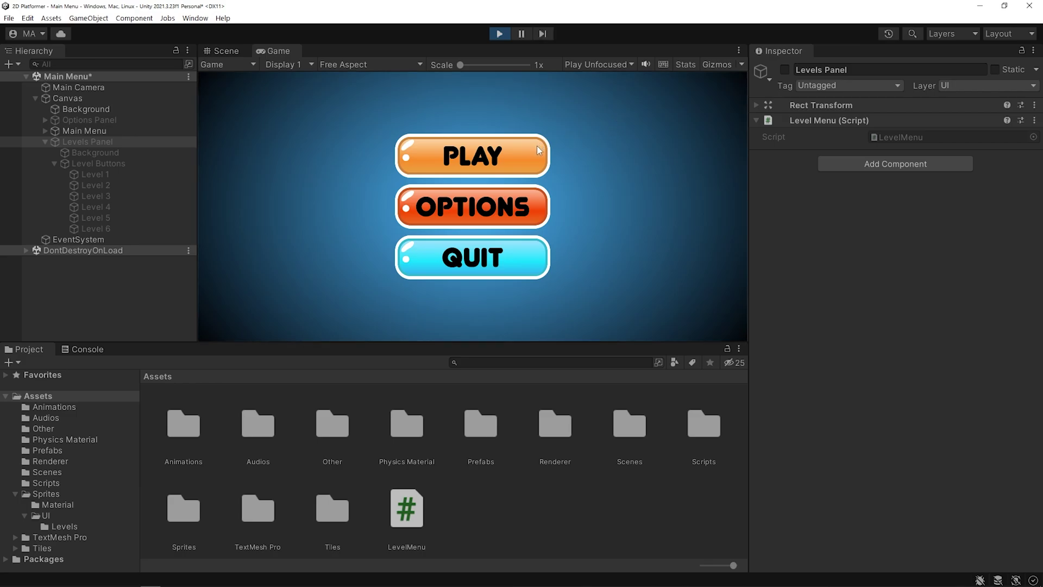
pyautogui.click(539, 151)
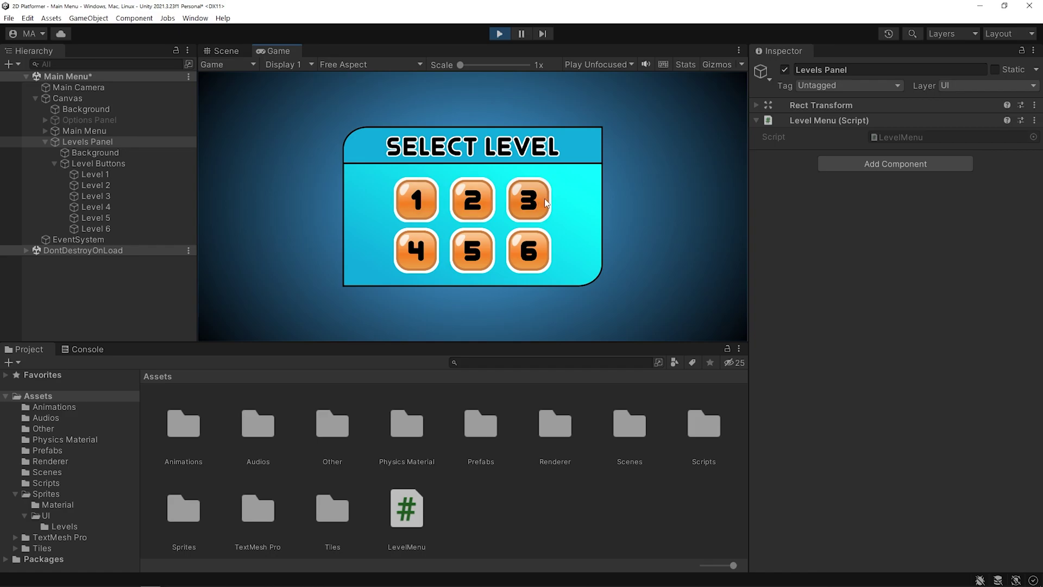
pyautogui.click(479, 208)
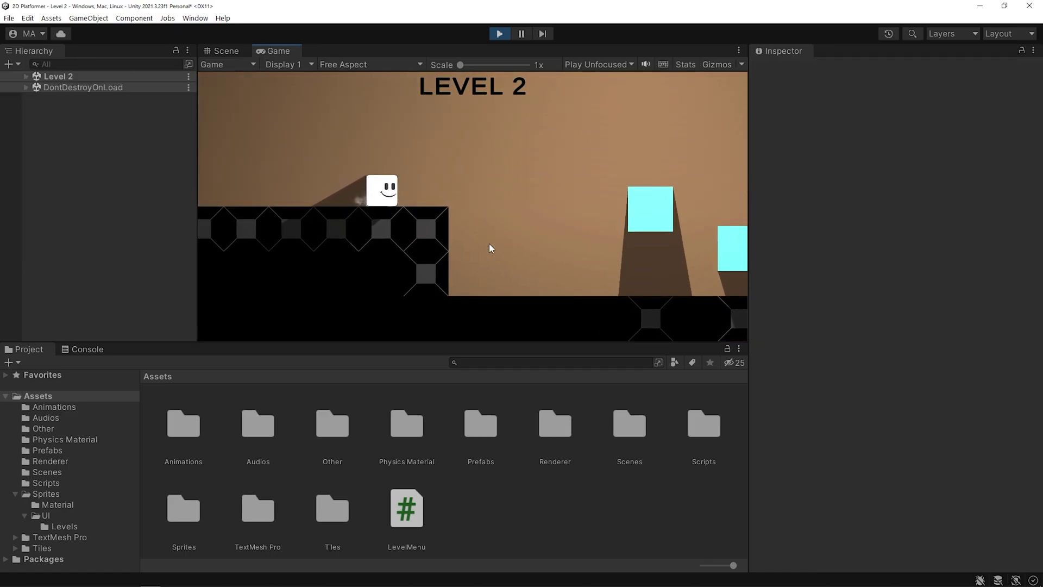
pyautogui.press('d')
pyautogui.press('d')
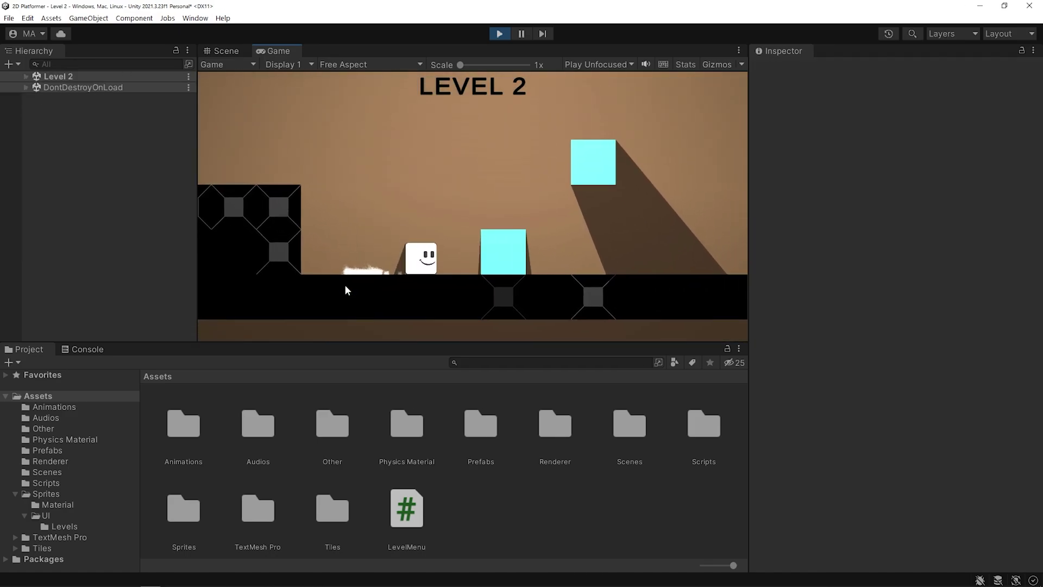
pyautogui.press('d')
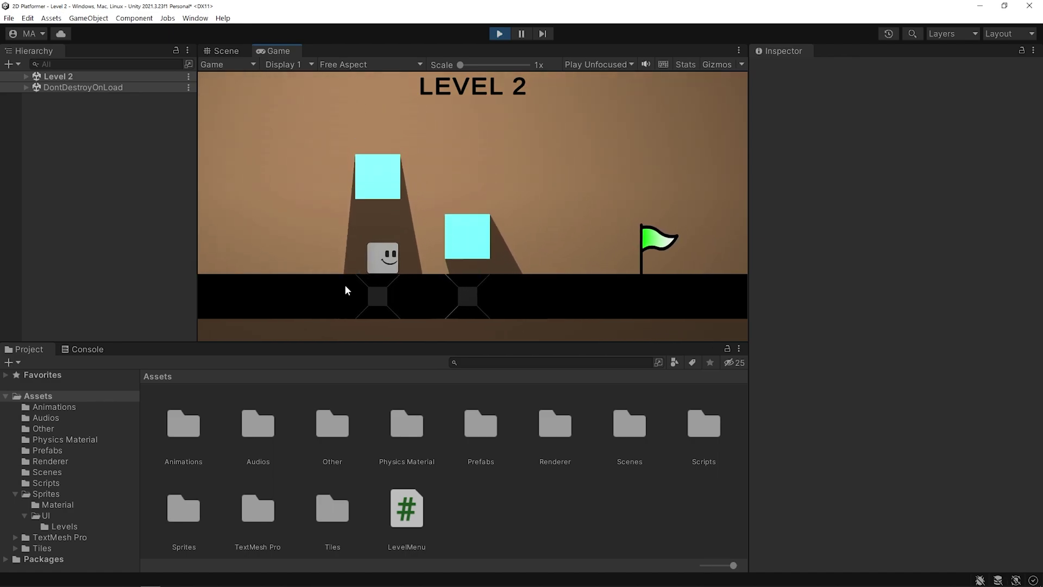
pyautogui.press('d')
pyautogui.press('d')
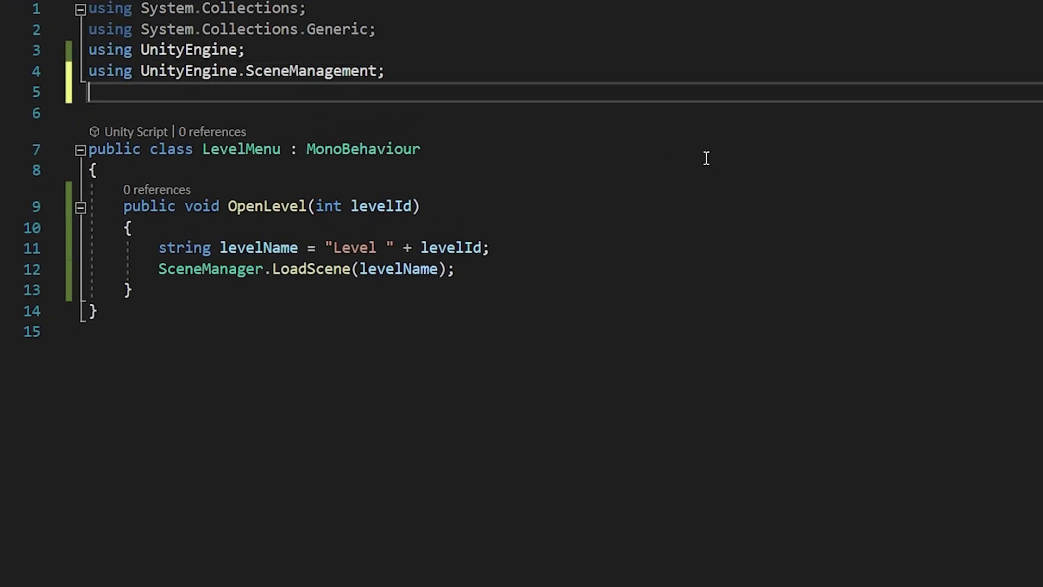
# - Add a public Button[] buttons field and an Awake that reads the saved UnlockedLevel
pyautogui.press('Return')
pyautogui.write('public Button[] buttons;')
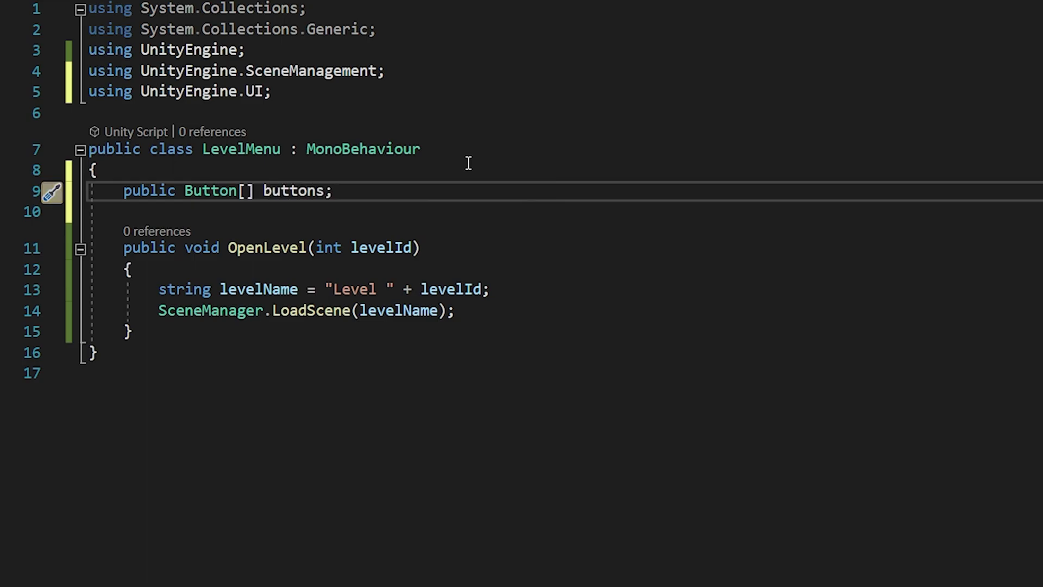
pyautogui.press('Return')
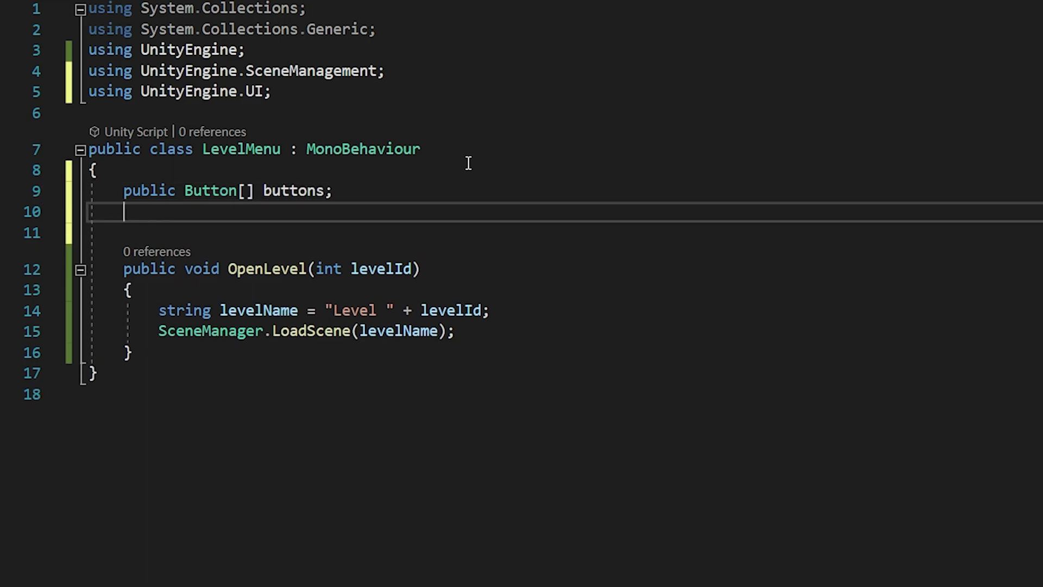
pyautogui.press('Return')
pyautogui.write('int unlockedLevel = PlayerPrefs.GetInt("UnlockedLevel", 1);')
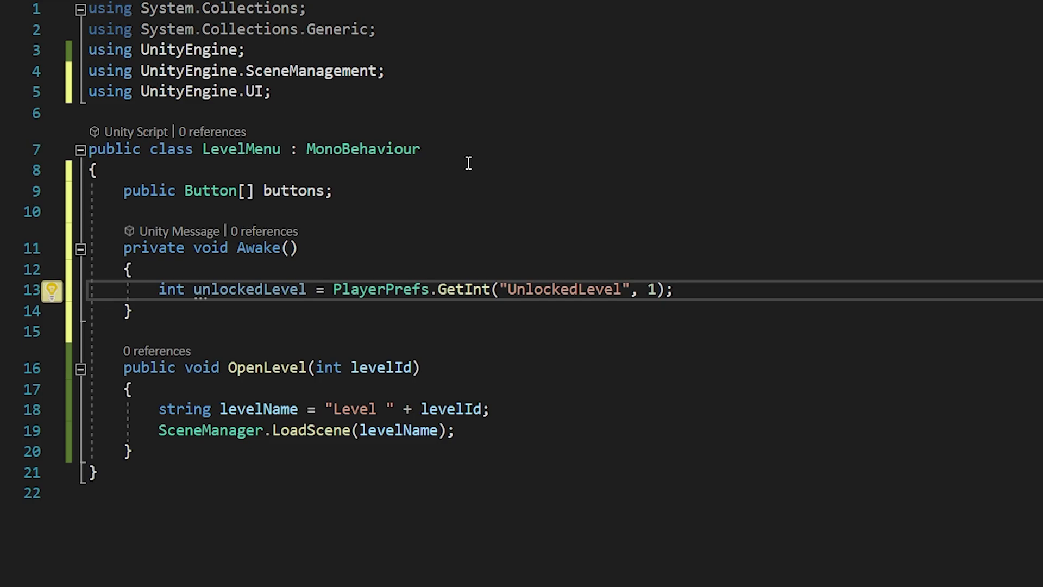
pyautogui.press('Return')
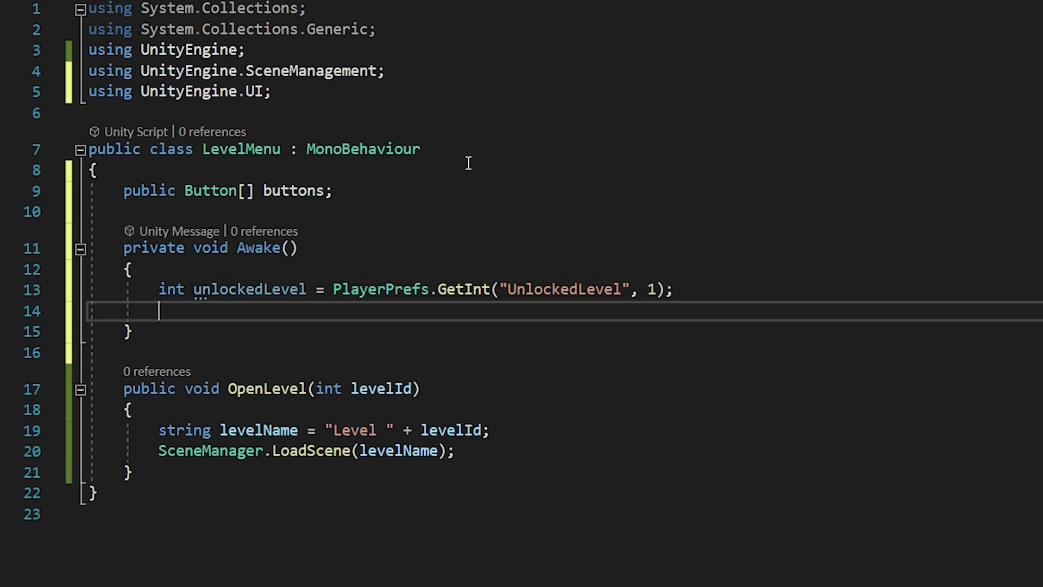
pyautogui.write('for')
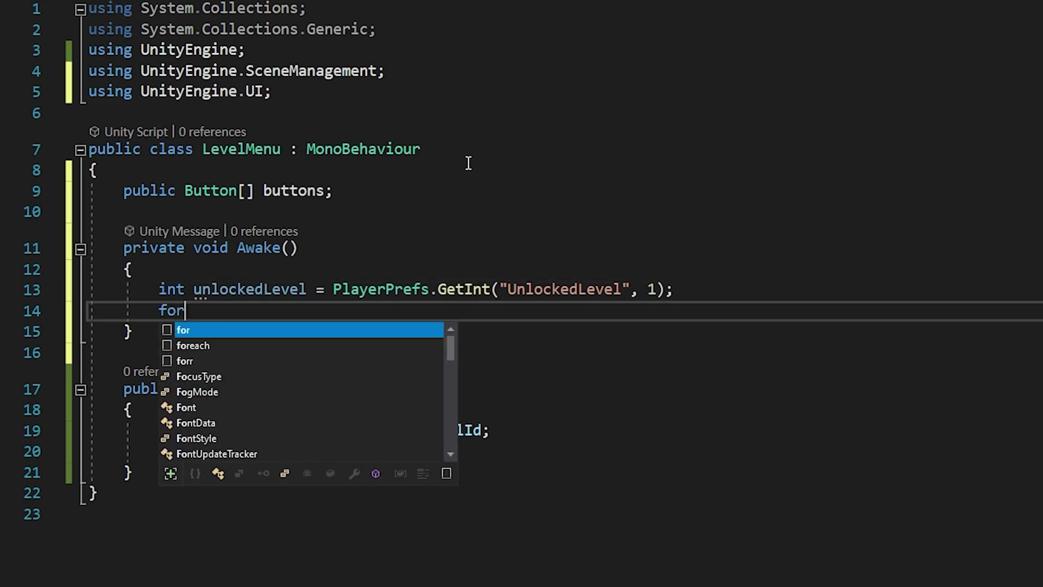
# - Write a for loop in Awake that disables every button
pyautogui.press('Tab')
pyautogui.press('Tab')
pyautogui.press('Tab')
pyautogui.press('Delete')
pyautogui.write('buttons.Length')
pyautogui.press('Return')
pyautogui.write('buttons[i].interactable = false;')
pyautogui.press('Down')
pyautogui.press('End')
pyautogui.press('Return')
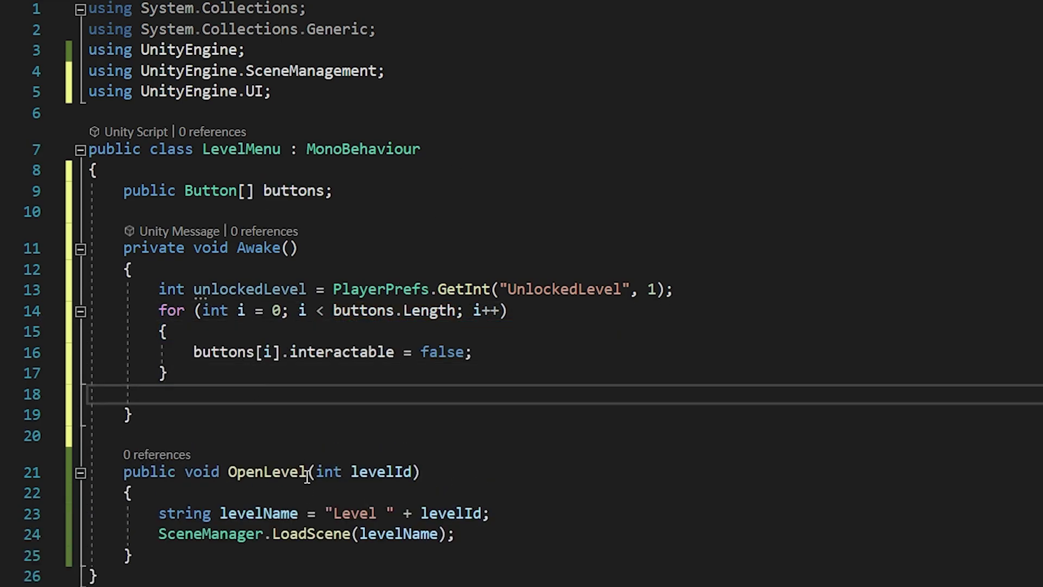
pyautogui.write('for')
# - Add a second loop re-enabling buttons up to unlockedLevel, and save the script
pyautogui.press('Tab')
pyautogui.press('Tab')
pyautogui.press('Tab')
pyautogui.press('Delete')
pyautogui.write('un; i++)')
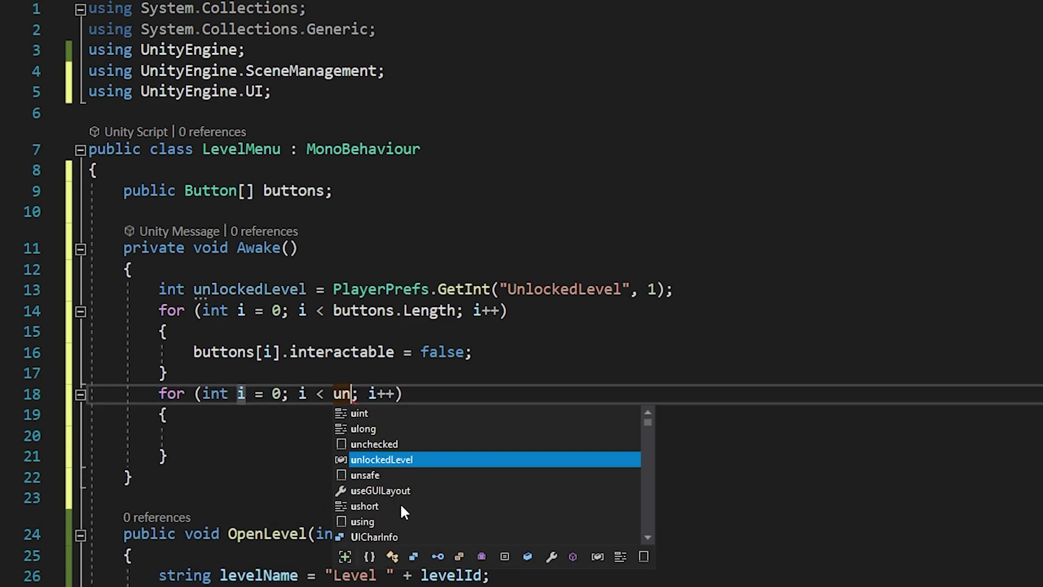
pyautogui.press('Tab')
pyautogui.click(402, 499)
pyautogui.write('buttons[i].interactable = true;')
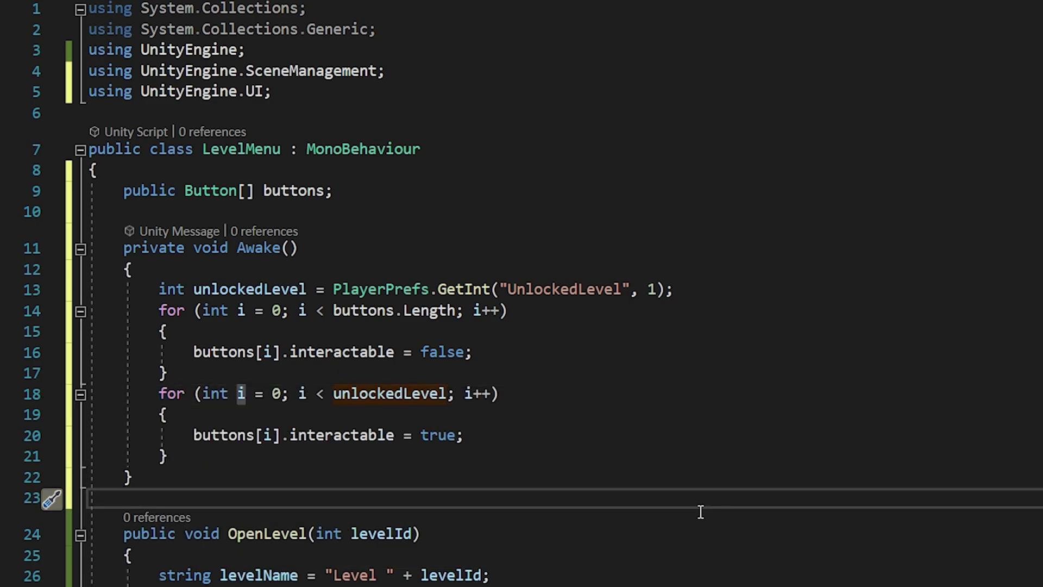
pyautogui.hotkey('ctrl', 's')
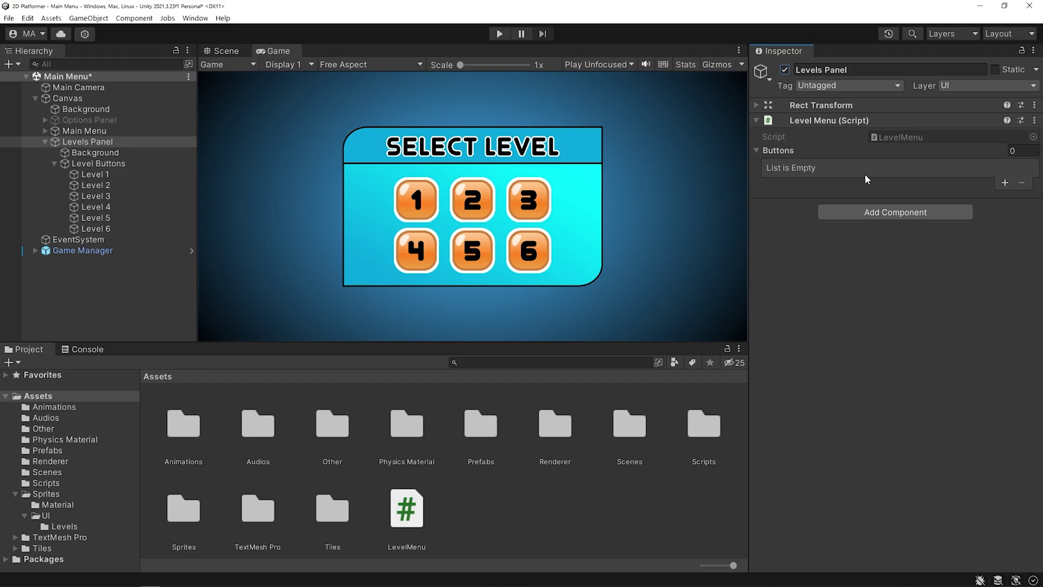
# - Set the Buttons array size to 6 and drag Level 1–6 into Elements 0–5
pyautogui.click(1014, 151)
pyautogui.write('6')
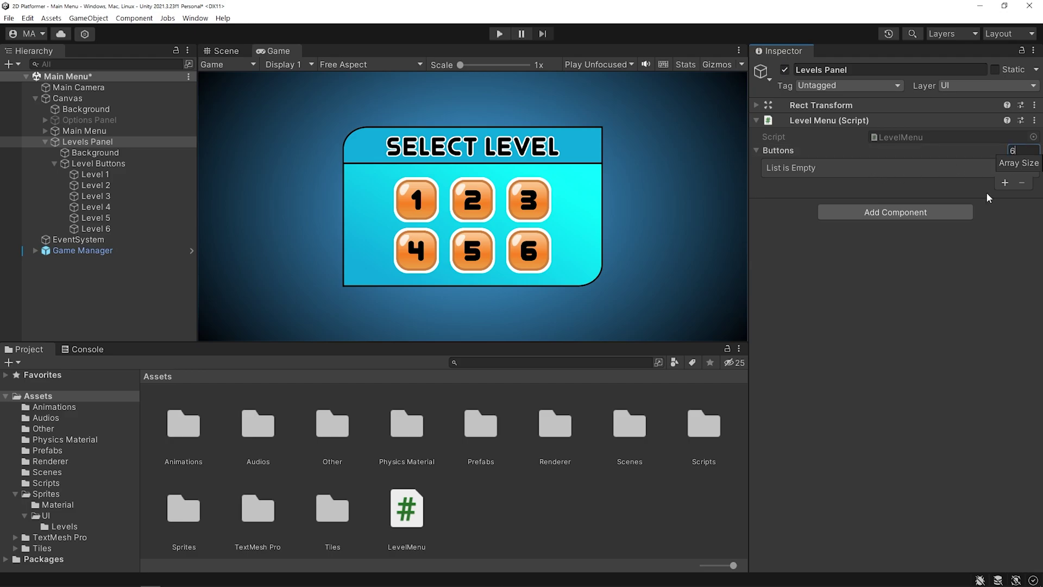
pyautogui.click(1002, 315)
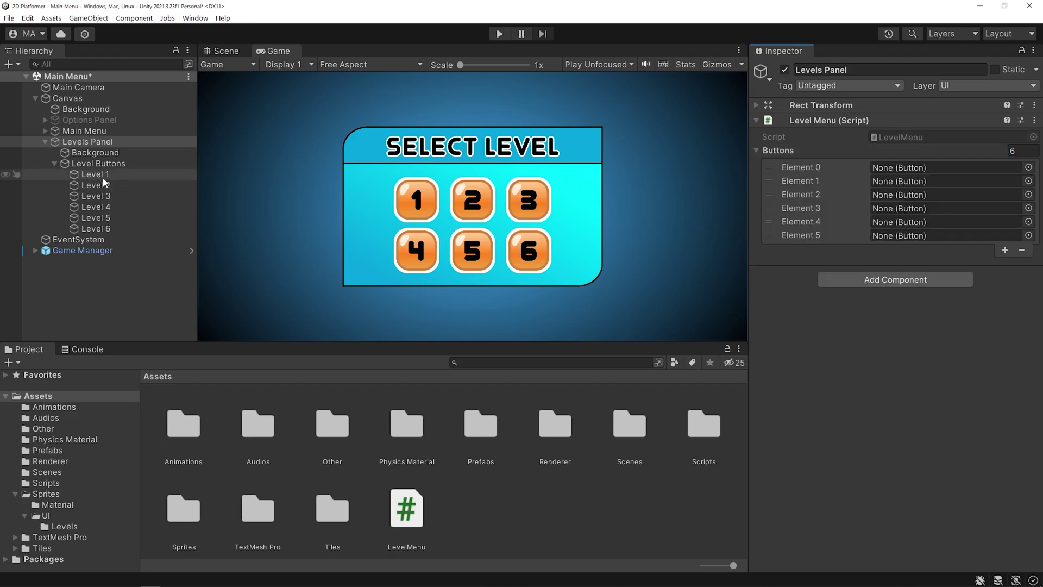
pyautogui.moveTo(95, 174); pyautogui.dragTo(905, 167)
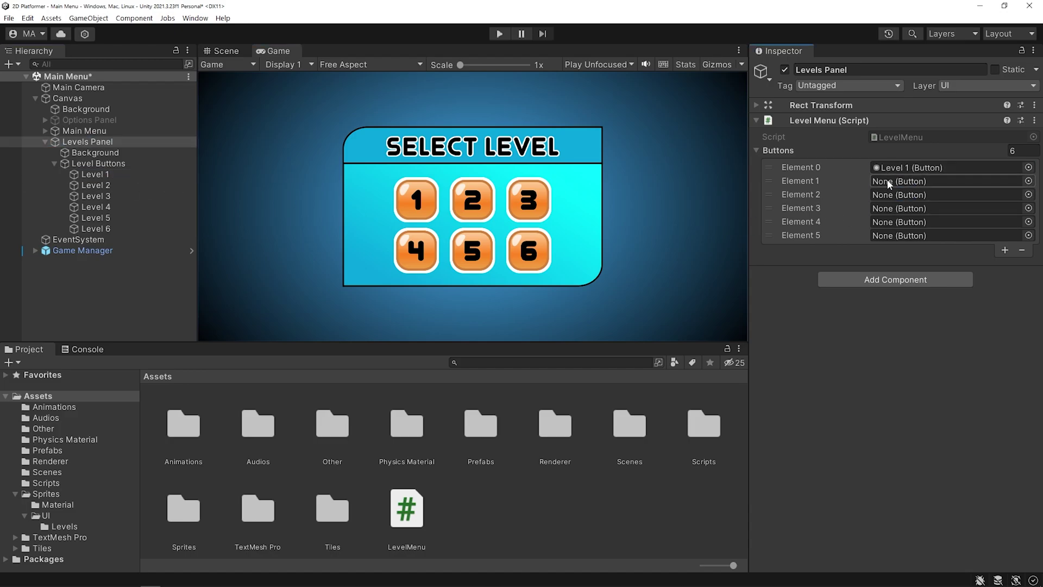
pyautogui.moveTo(95, 185); pyautogui.dragTo(898, 181)
pyautogui.moveTo(95, 196); pyautogui.dragTo(899, 195)
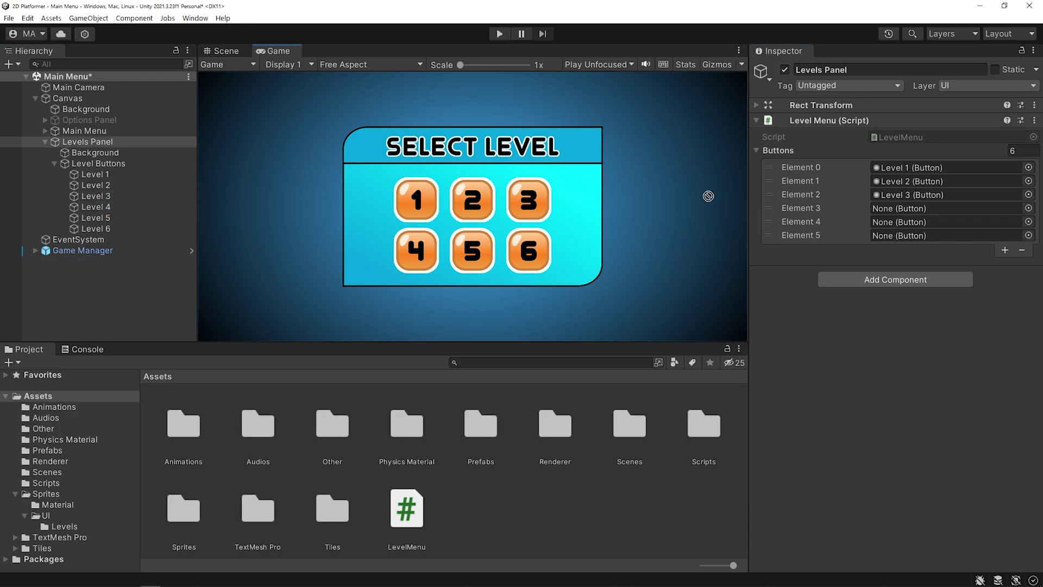
pyautogui.moveTo(95, 206)
pyautogui.mouseDown()
pyautogui.moveTo(898, 209)
pyautogui.moveTo(899, 222)
pyautogui.mouseUp()
pyautogui.moveTo(96, 228); pyautogui.dragTo(899, 235)
# - Play from the menu through Levels 1 and 2, then restart to recheck the unlocked buttons
pyautogui.click(501, 35)
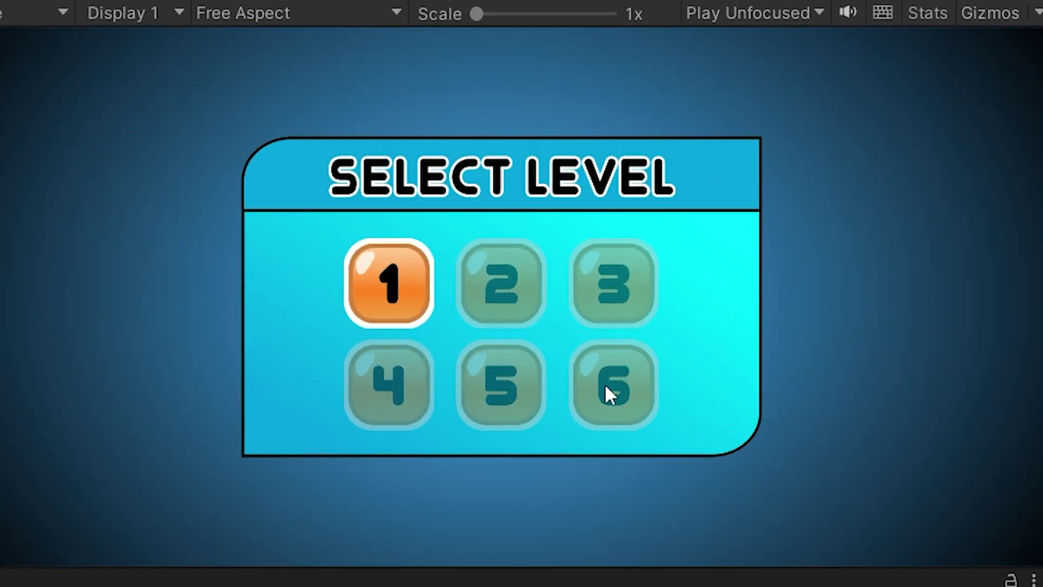
pyautogui.click(406, 284)
pyautogui.press('Right')
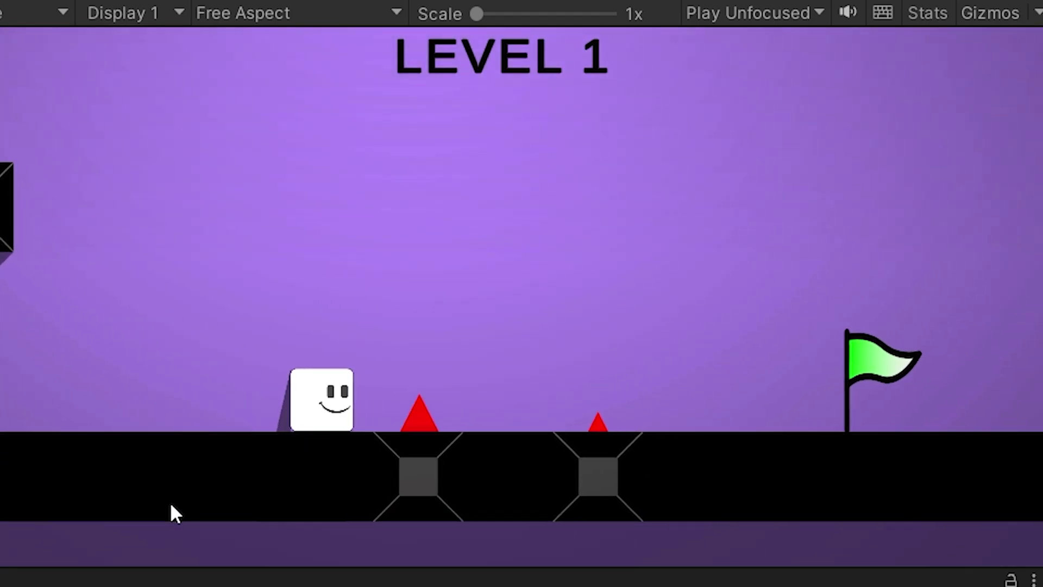
pyautogui.press('Right')
pyautogui.press('Right')
pyautogui.press('Right')
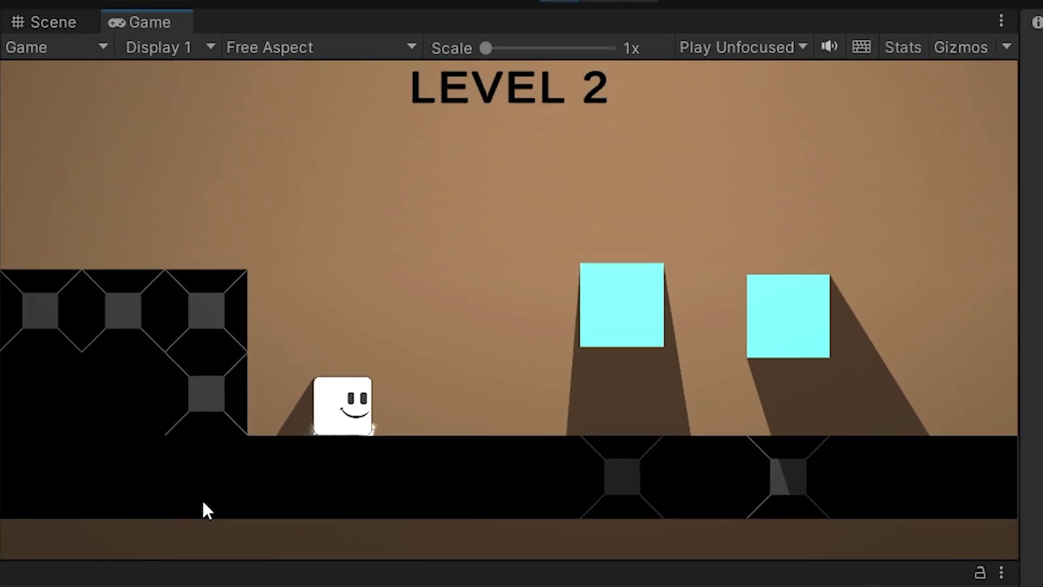
pyautogui.press('Right')
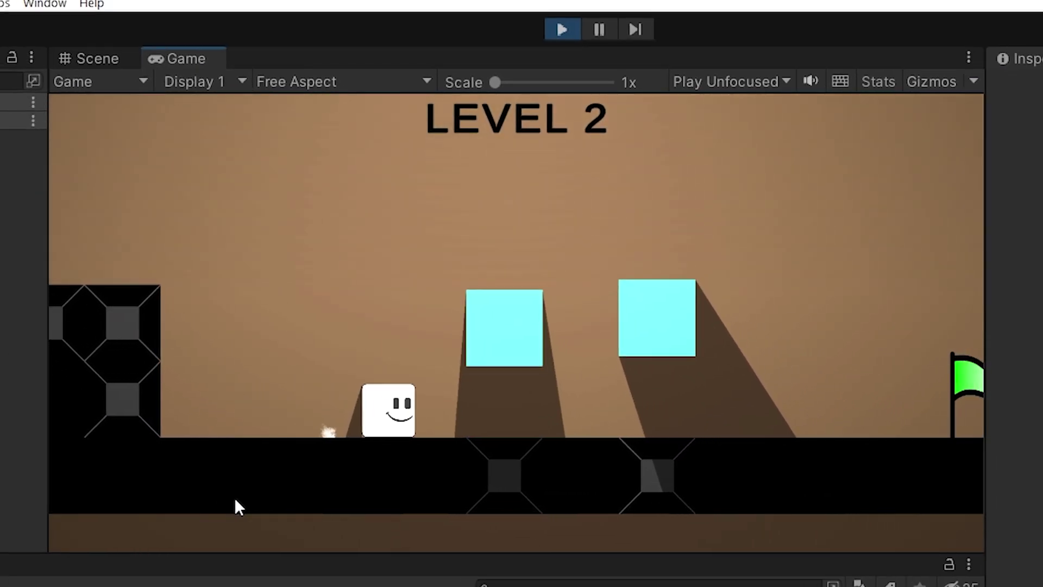
pyautogui.press('Right')
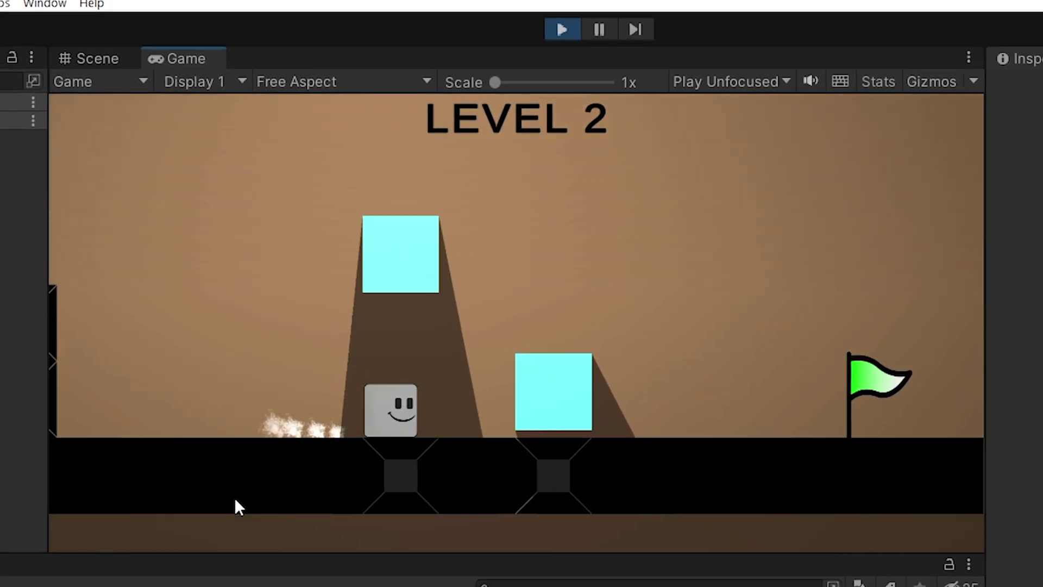
pyautogui.press('Right')
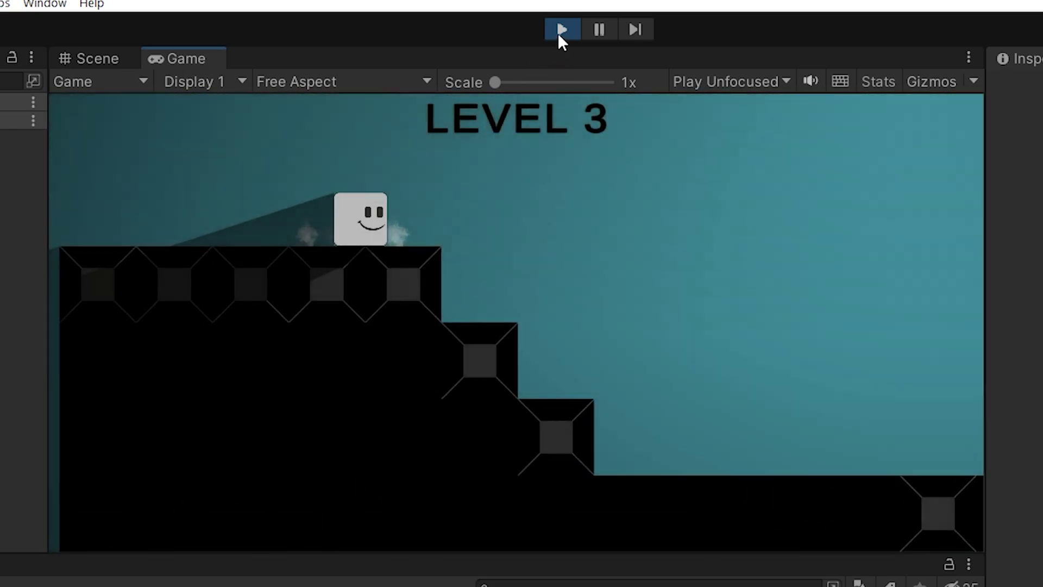
pyautogui.click(562, 30)
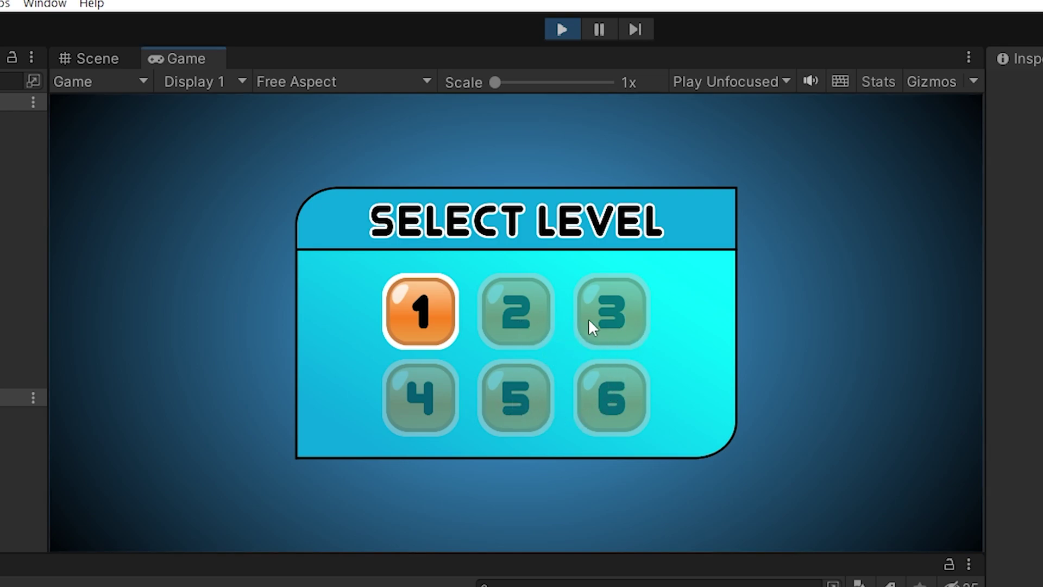
# - Stop play mode and open the Level 1 scene, saving the Main Menu scene
pyautogui.click(558, 29)
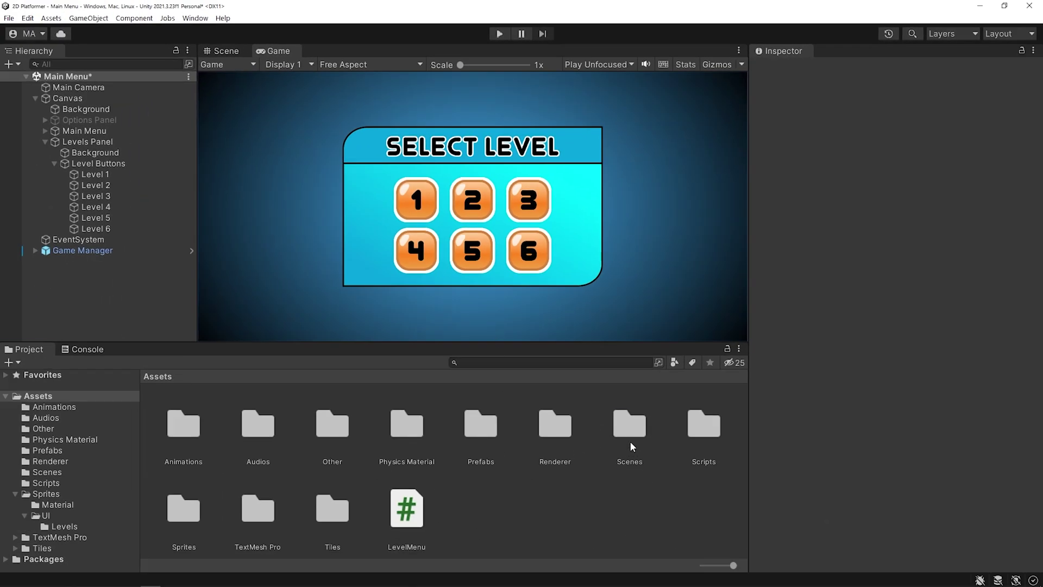
pyautogui.doubleClick(630, 425)
pyautogui.doubleClick(195, 440)
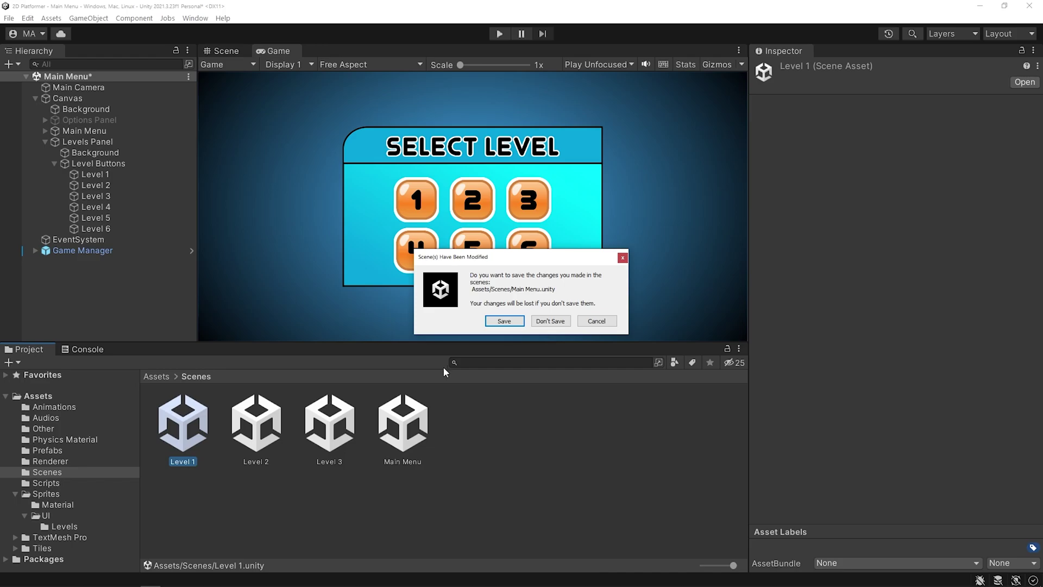
pyautogui.click(504, 322)
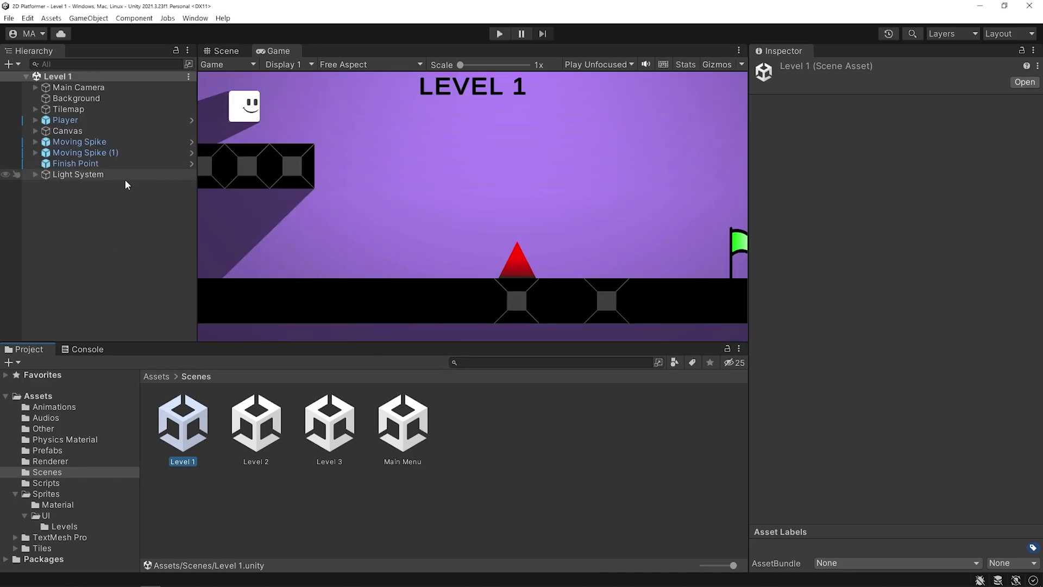
# - Select and frame Finish Point in the Scene view, then open its FinishPoint script
pyautogui.click(75, 164)
pyautogui.click(234, 54)
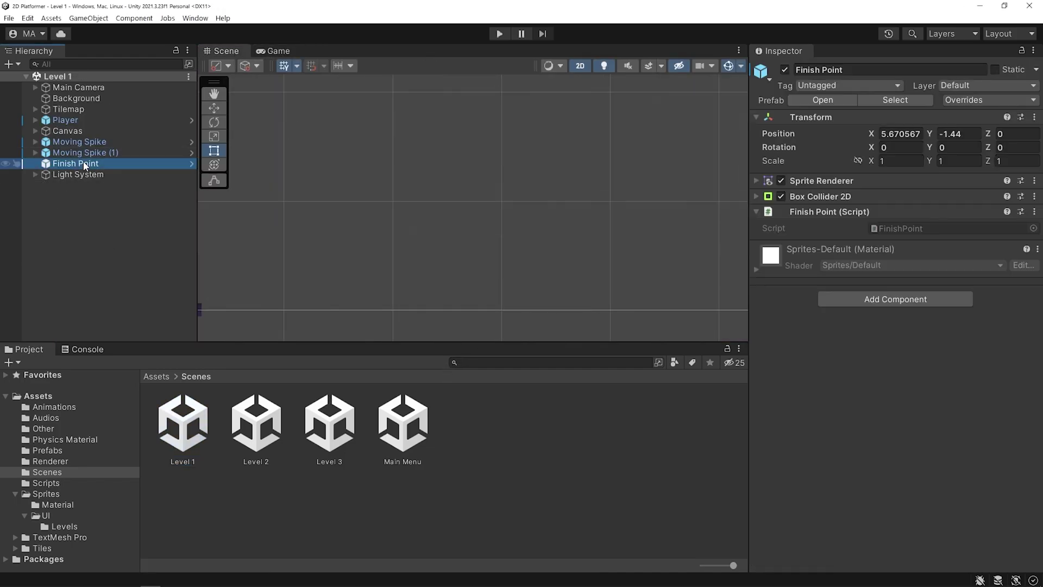
pyautogui.press('f')
pyautogui.scroll(-4, 477, 199)
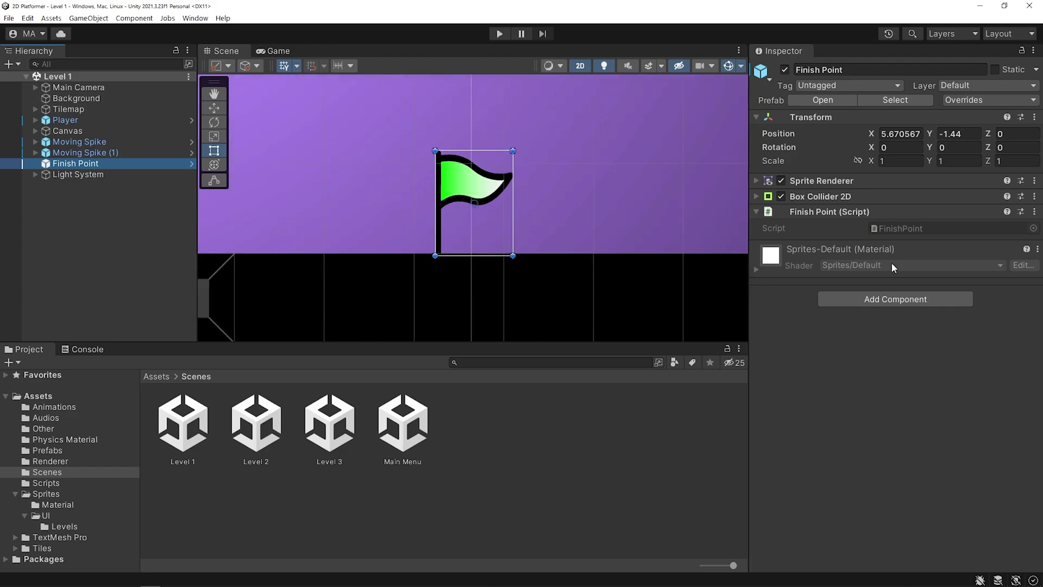
pyautogui.doubleClick(900, 228)
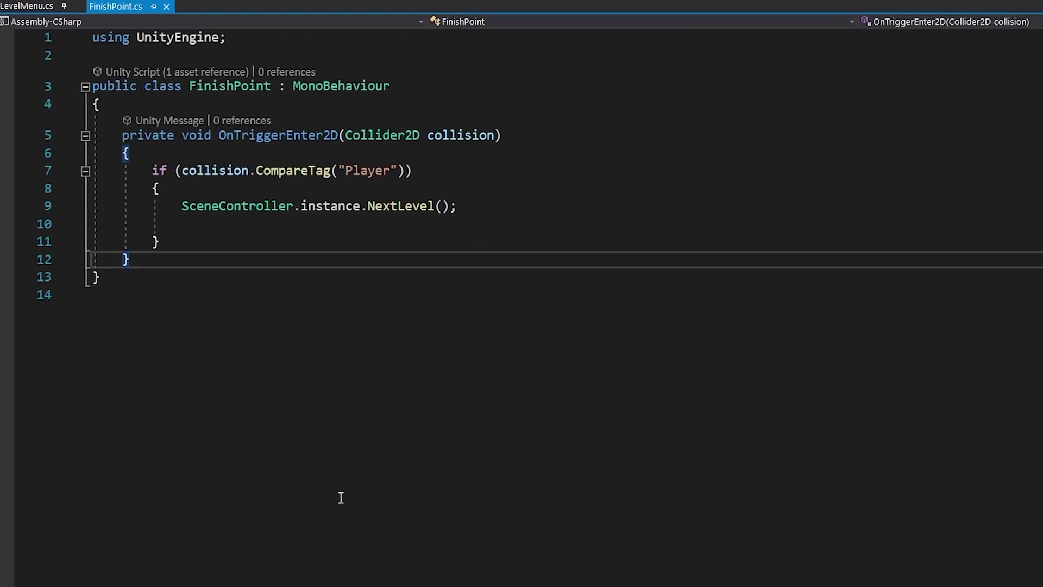
# - Declare an UnlockNewLevel method and add the UnityEngine.SceneManagement import
pyautogui.press('Return')
pyautogui.press('Return')
pyautogui.write('void UnlockNew')
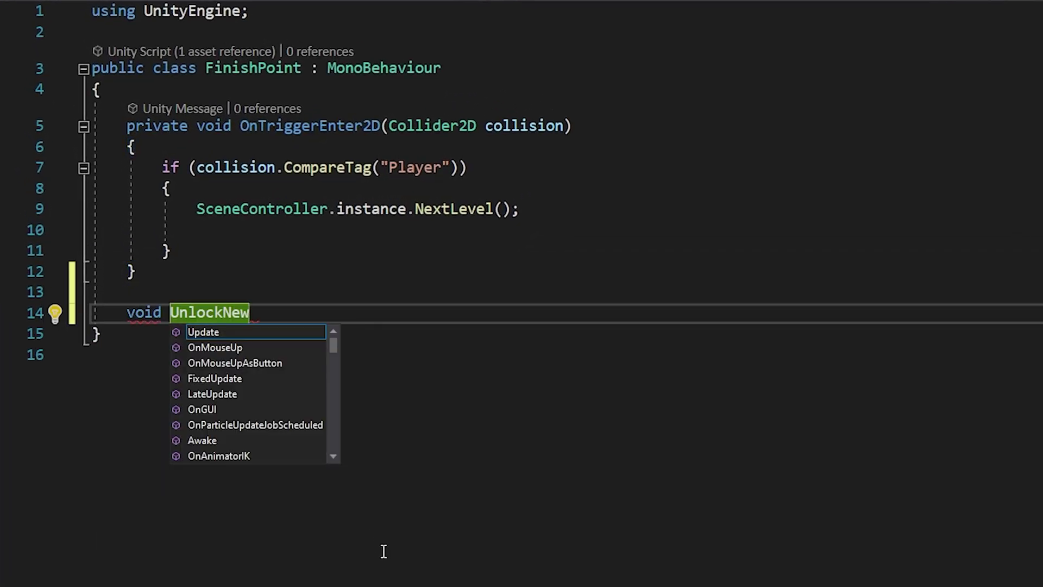
pyautogui.write('Level()')
pyautogui.press('Return')
pyautogui.write('{')
pyautogui.press('Return')
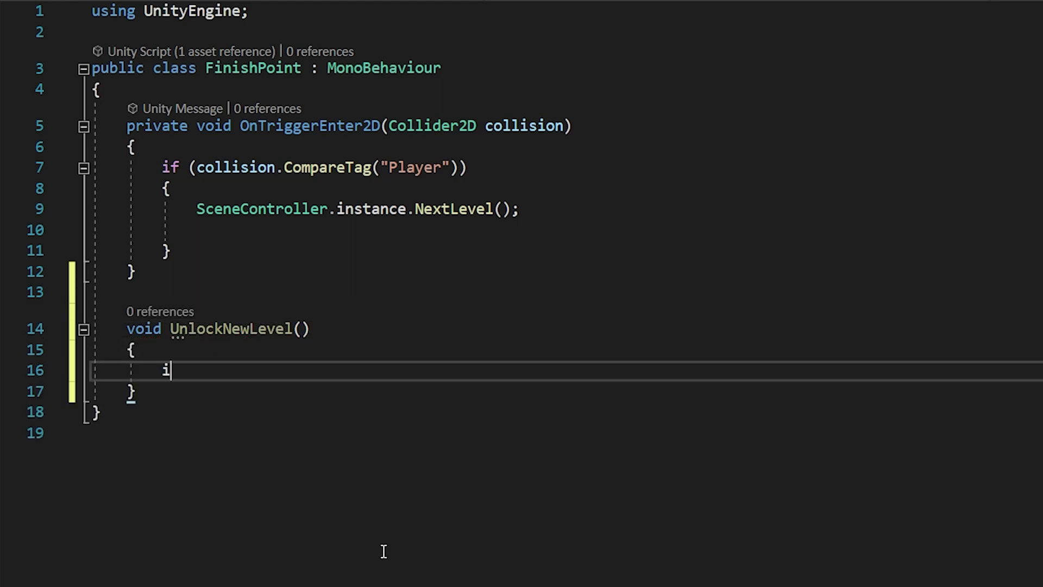
pyautogui.write('if()')
pyautogui.click(286, 10)
pyautogui.press('Return')
pyautogui.write('using unity')
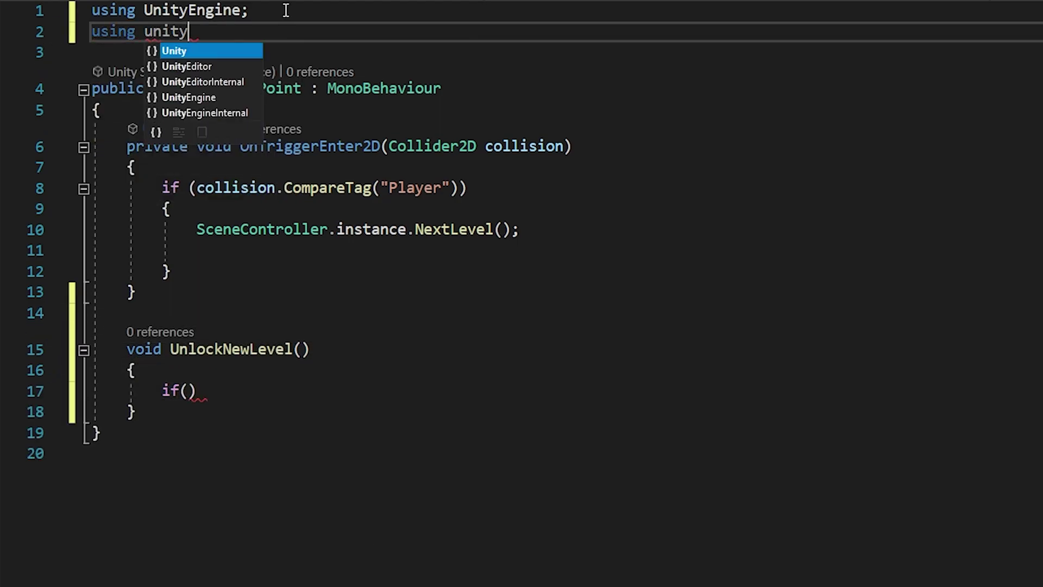
pyautogui.press('Tab')
pyautogui.write('.SceneManagement;')
# - Make UnlockNewLevel check buildIndex and save ReachedIndex and UnlockedLevel to PlayerPrefs
pyautogui.click(189, 390)
pyautogui.write('SceneManager.g')
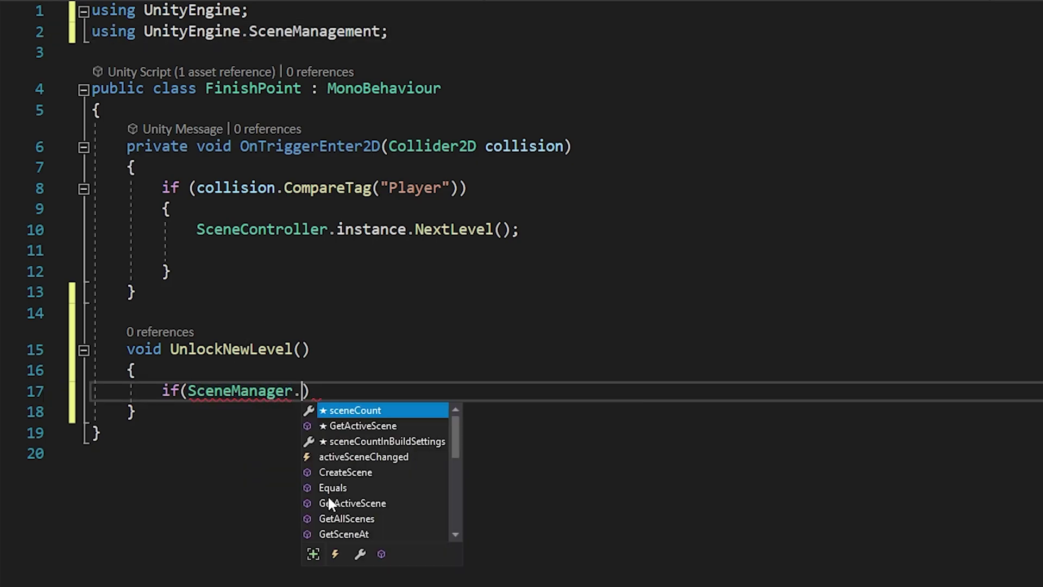
pyautogui.write('etActiveScene().bu')
pyautogui.press('Tab')
pyautogui.write('>=PlayerPrefs.GetInt(')
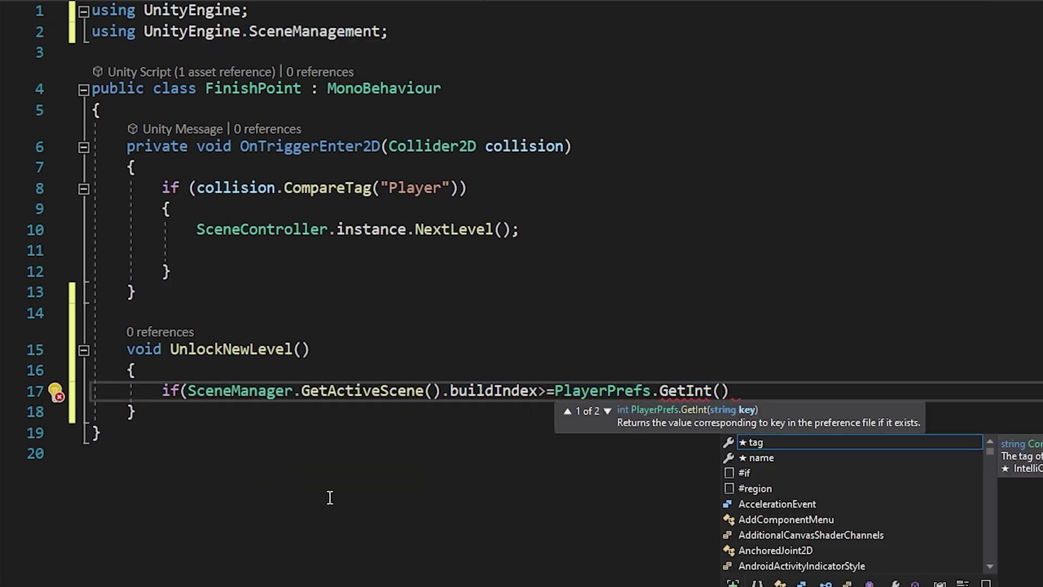
pyautogui.write('"ReachedIndex"')
pyautogui.press('End')
pyautogui.press('Return')
pyautogui.write('{             PlayerPrefs.SetInt("ReachedIndex", SceneManager.GetActiveScene().buildIndex + 1);             ')
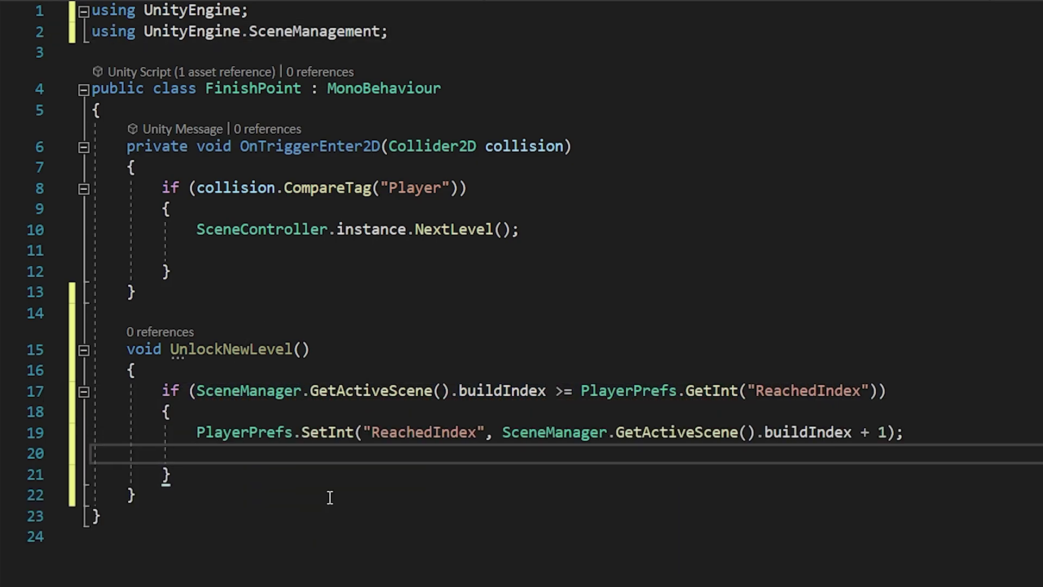
pyautogui.write('PlayerPrefs.SetInt("UnlockedLevel", PlayerPrefs.GetInt("UnlockedLevel", 1) + 1);')
pyautogui.press('Return')
pyautogui.write('PlayerPre')
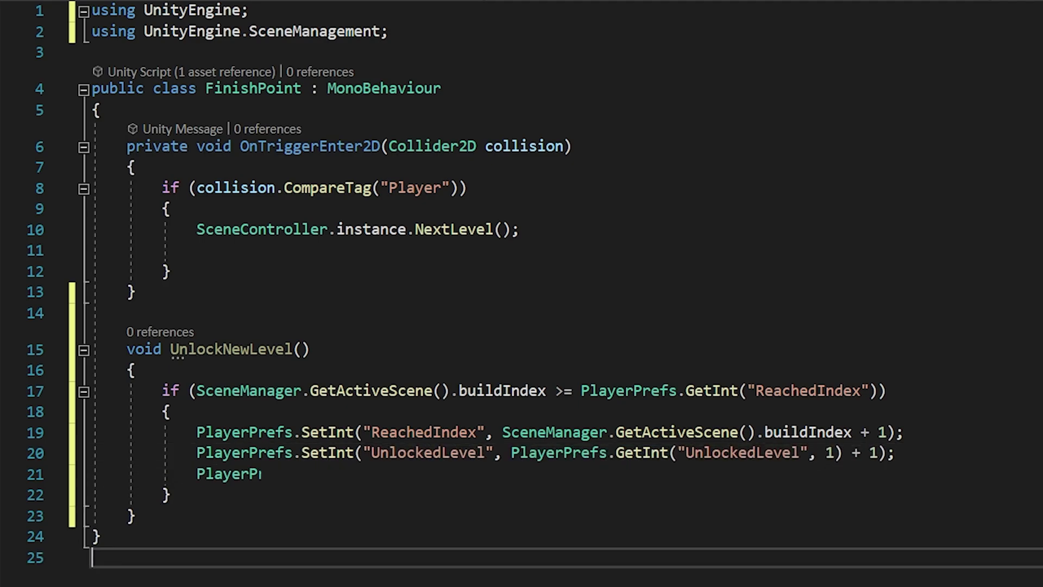
pyautogui.write('fs.Save();')
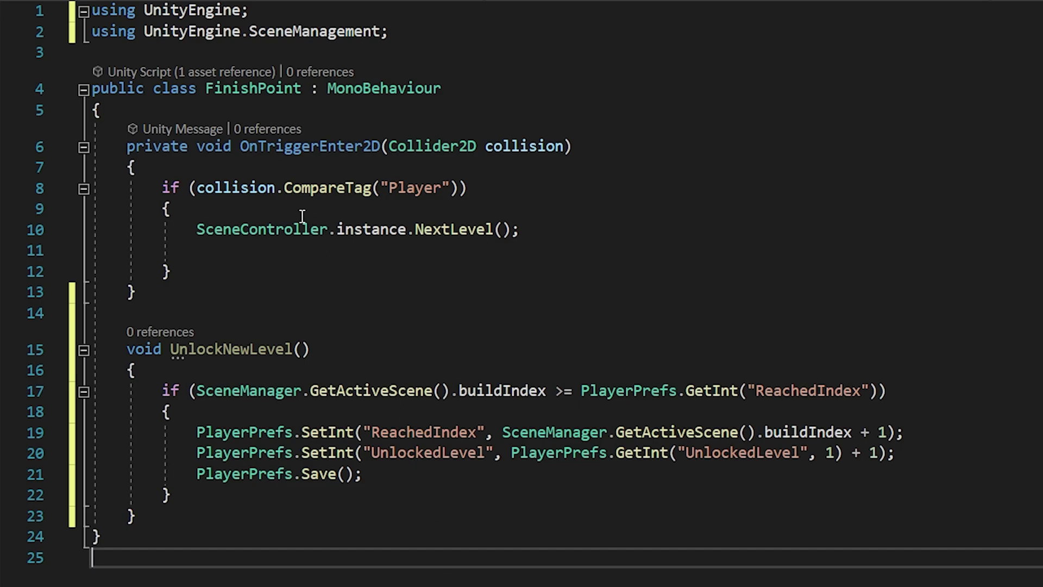
# - Call UnlockNewLevel just before NextLevel in OnTriggerEnter2D
pyautogui.press('Return')
pyautogui.write('un')
pyautogui.press('Tab')
pyautogui.write('();')
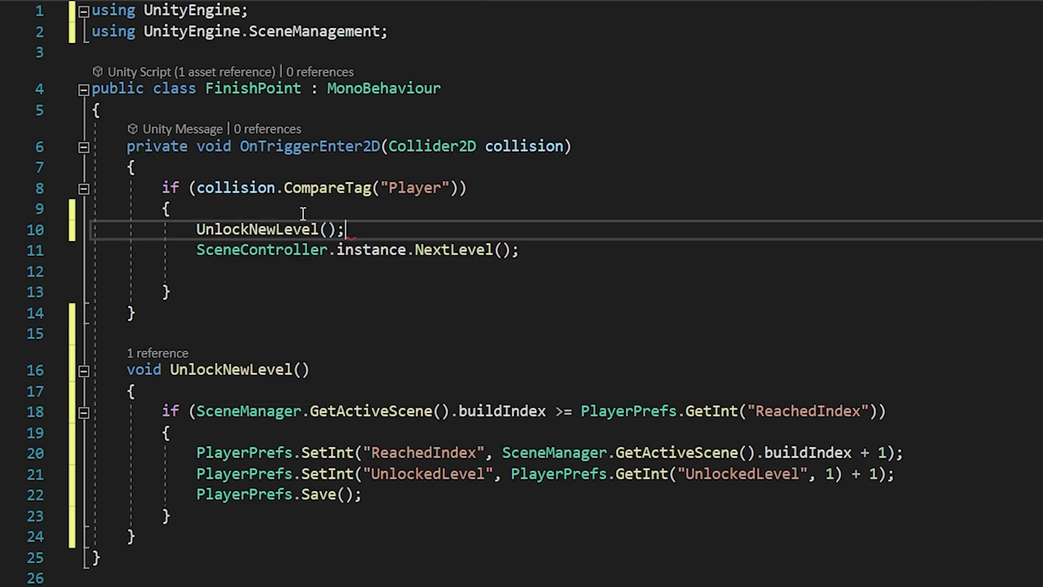
pyautogui.click(474, 580)
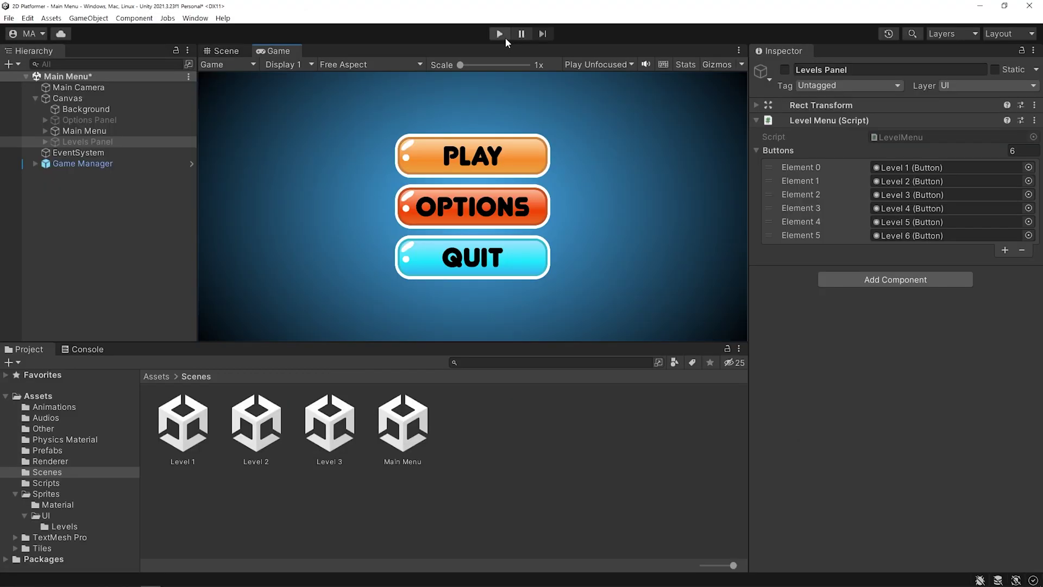
# - Start a test run and open Level 1 from the Select Level menu
pyautogui.click(499, 34)
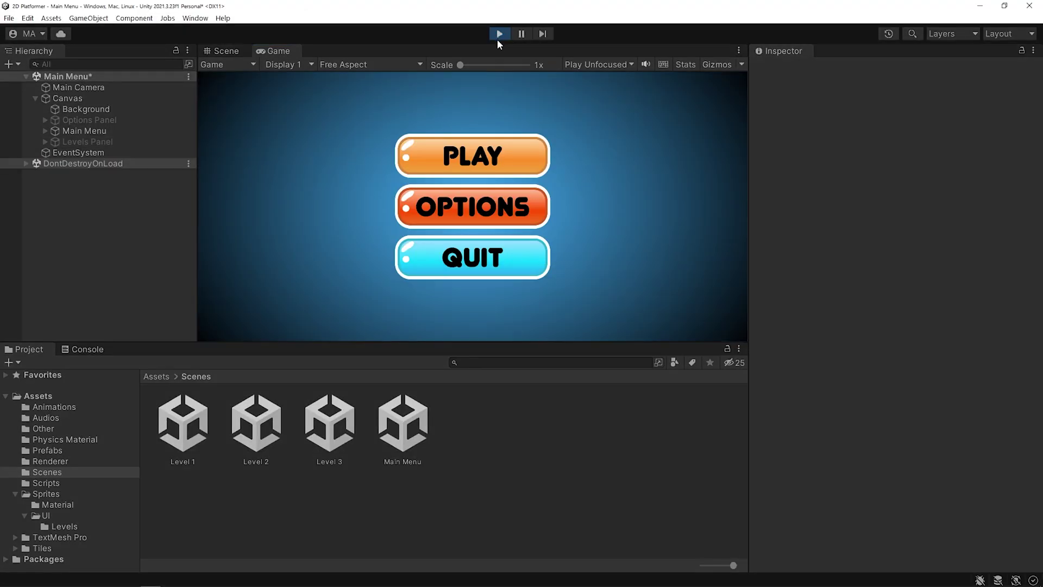
pyautogui.click(532, 150)
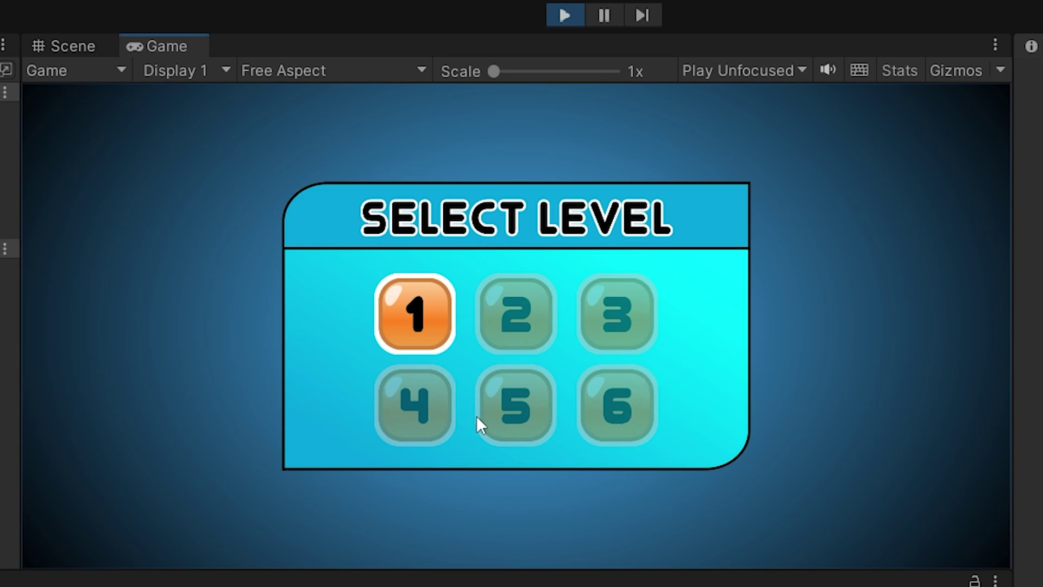
pyautogui.click(422, 320)
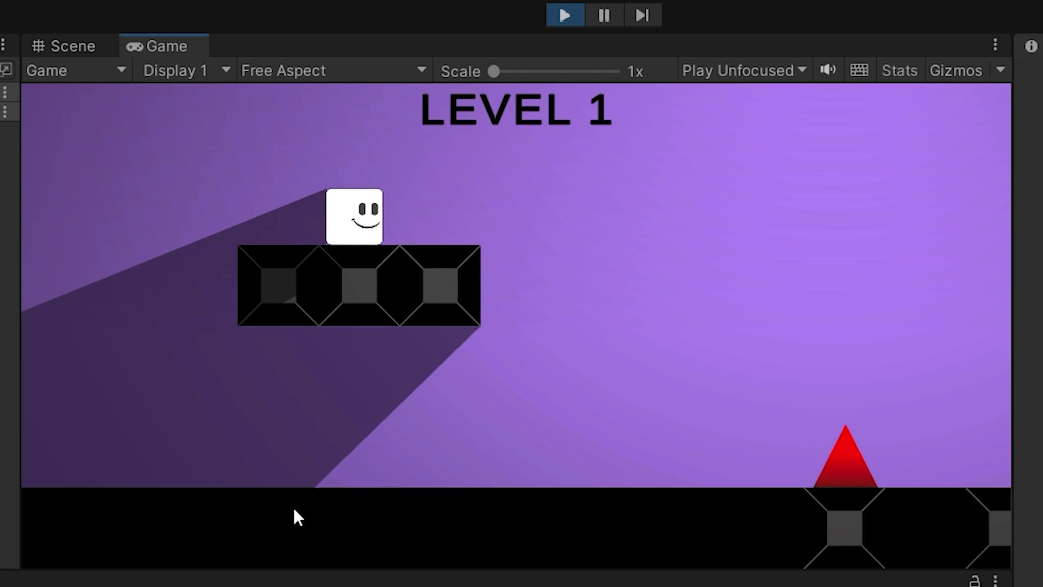
# - Run the player past the red spike to the finish flag, then stop after Level 2 loads
pyautogui.press('Right')
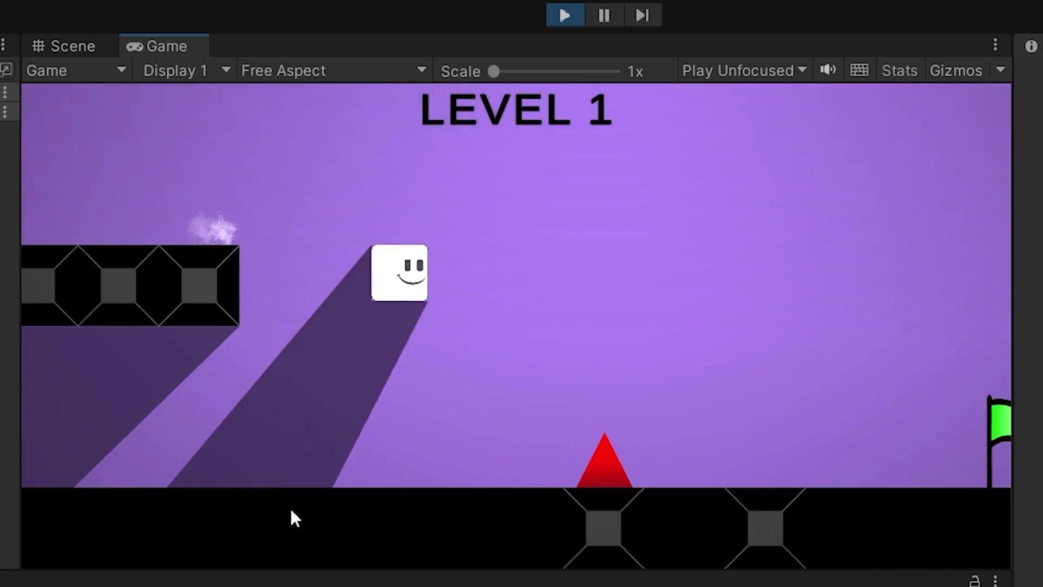
pyautogui.press('Right')
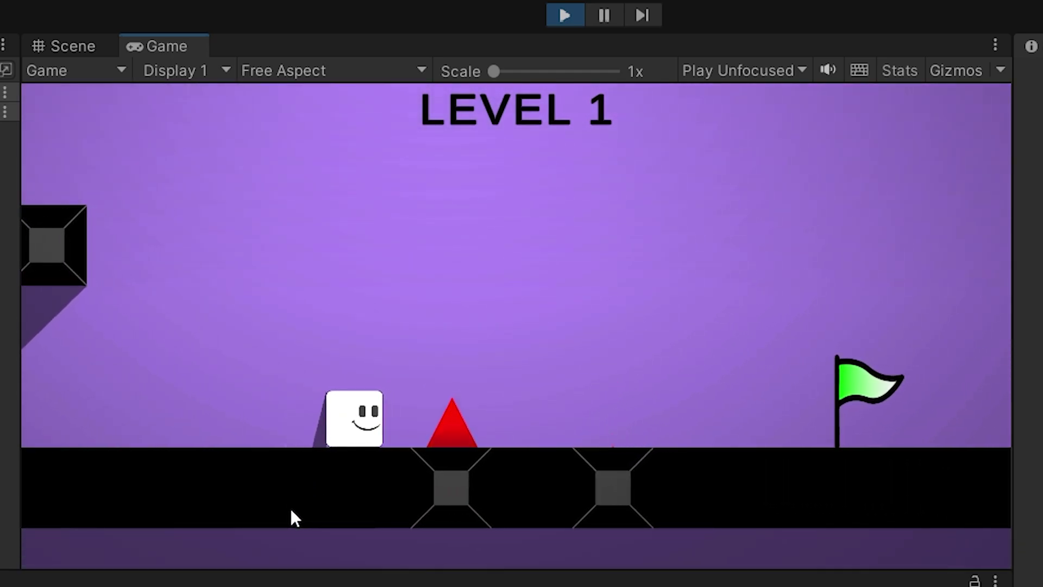
pyautogui.press('Right')
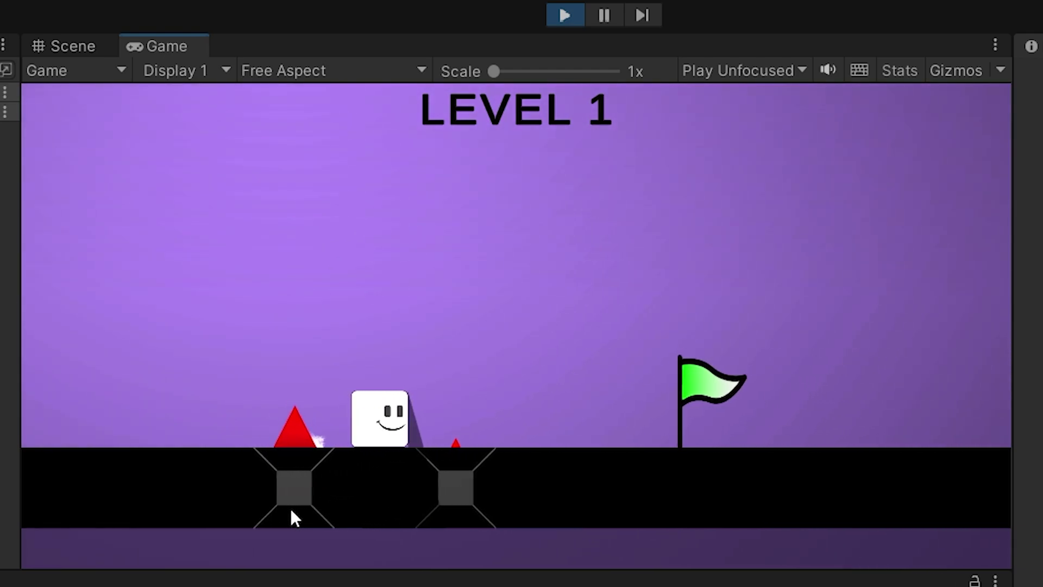
pyautogui.press('Right')
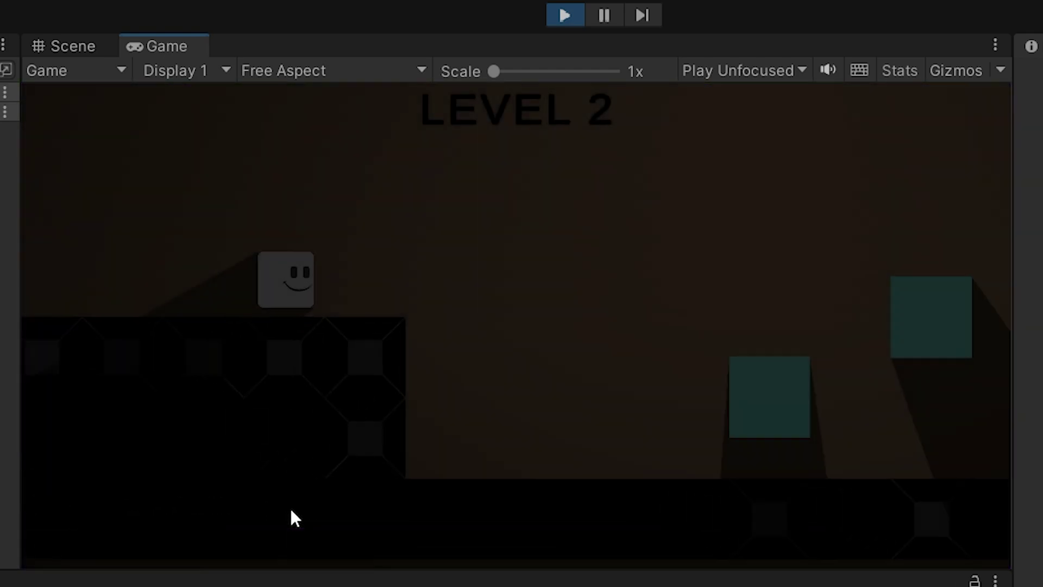
pyautogui.press('Right')
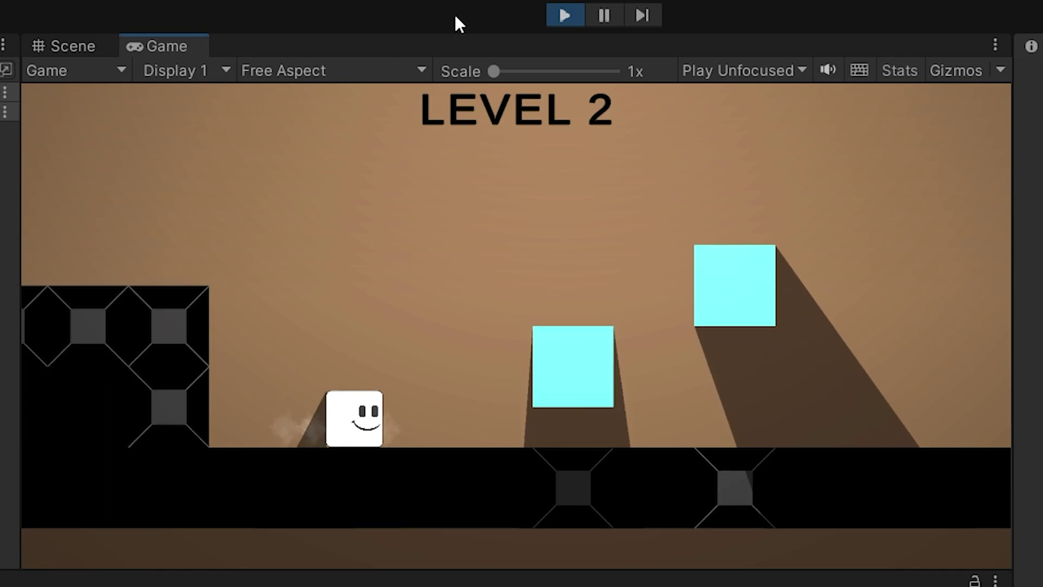
pyautogui.click(568, 17)
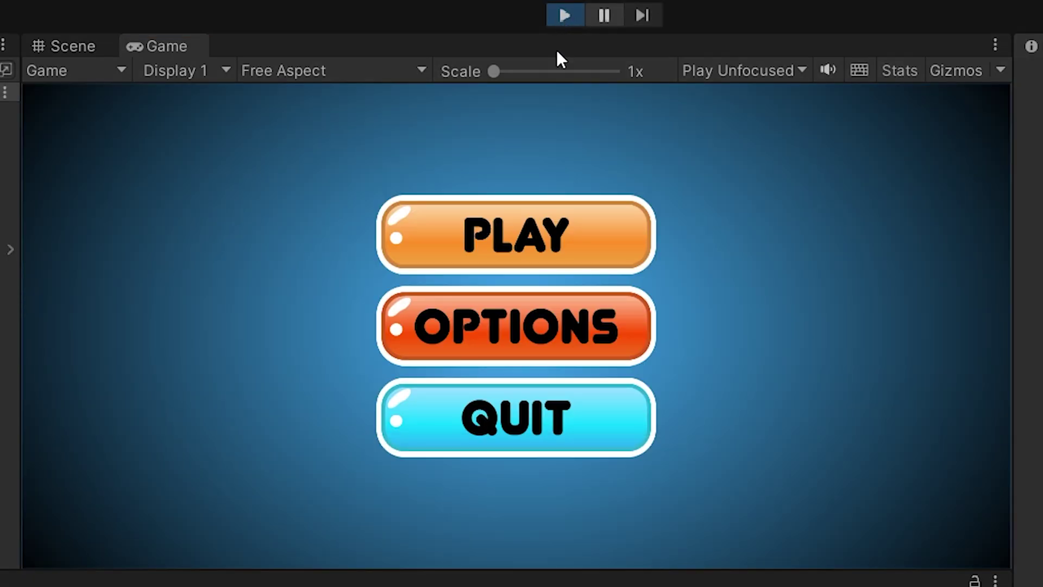
# - Open Level 2 from the level menu and run the player to its finish flag
pyautogui.click(606, 237)
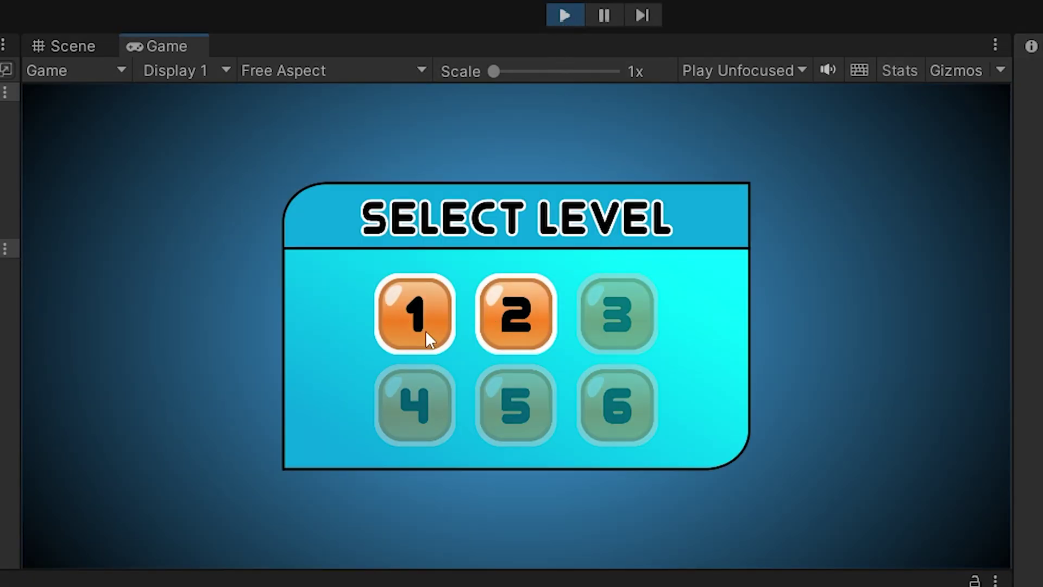
pyautogui.click(517, 321)
pyautogui.press('Right')
pyautogui.press('Right')
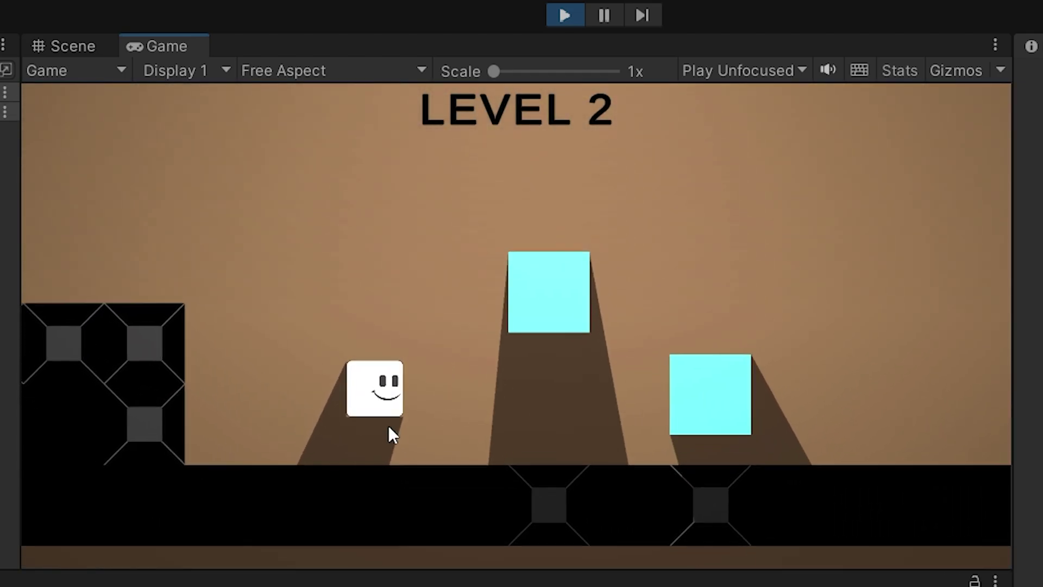
pyautogui.press('Right')
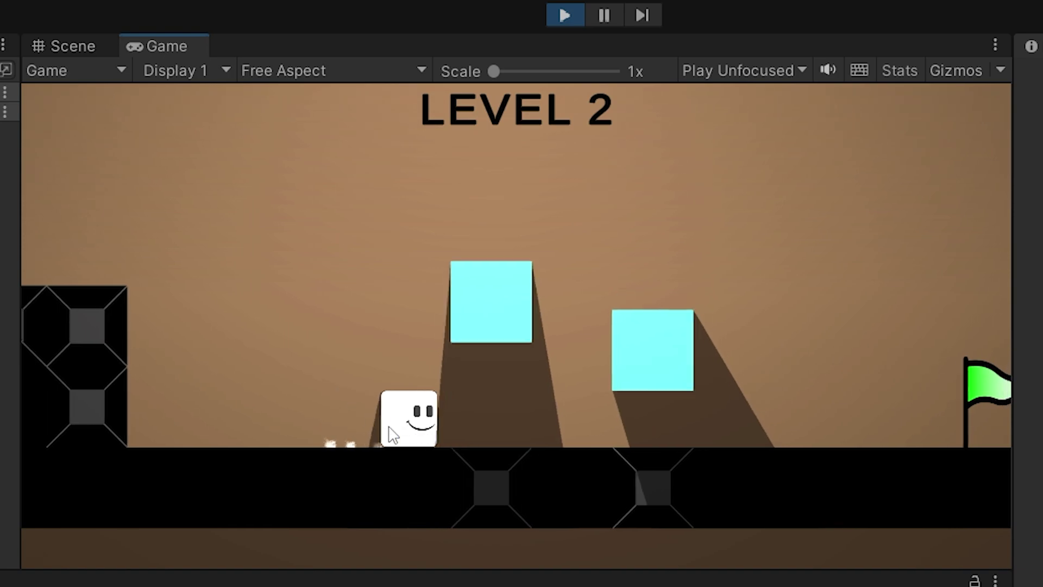
pyautogui.press('Right')
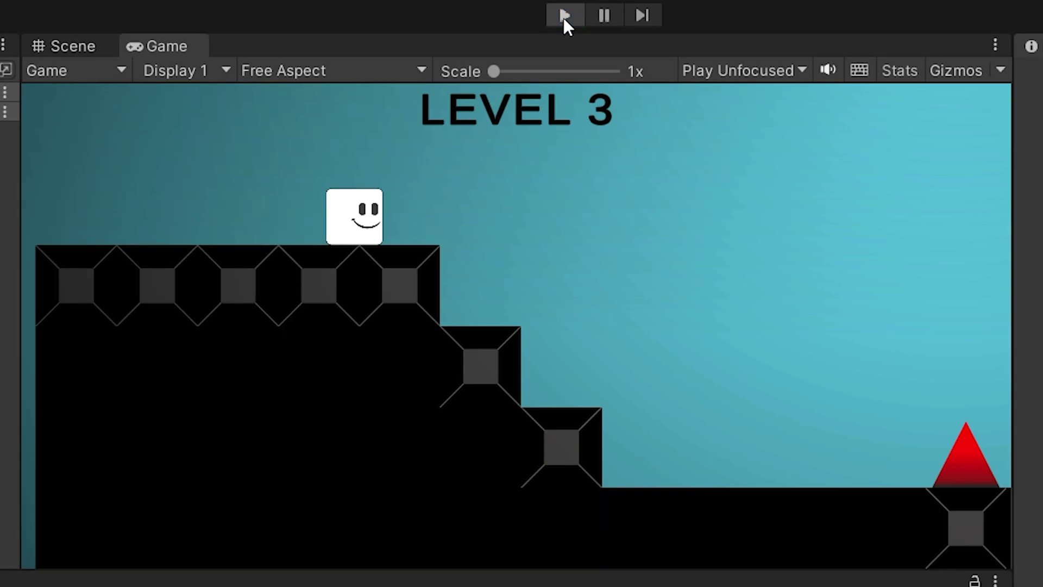
# - Restart at the main menu and open the newly unlocked Level 3 from the level menu
pyautogui.click(564, 15)
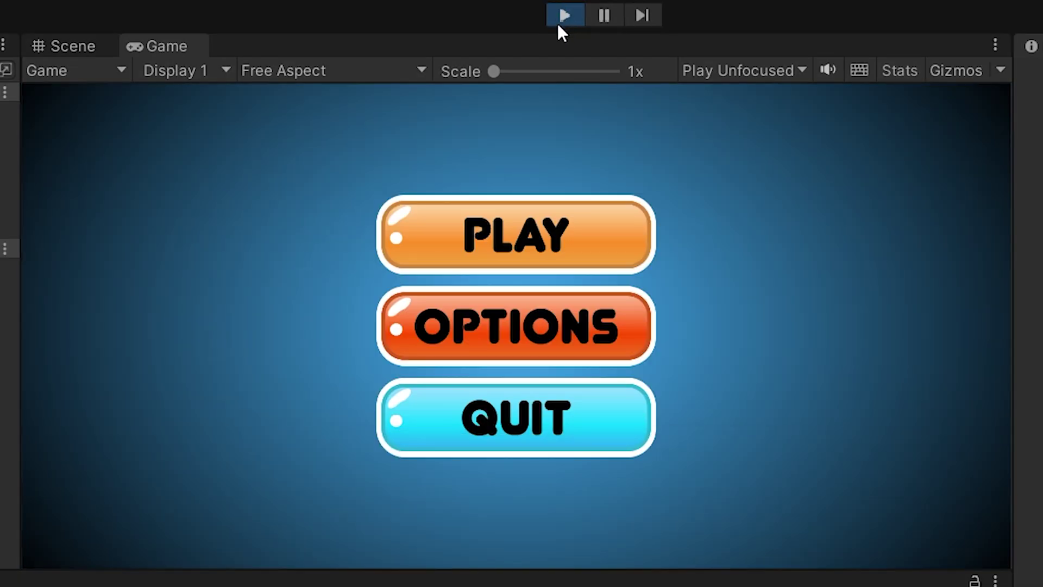
pyautogui.click(613, 217)
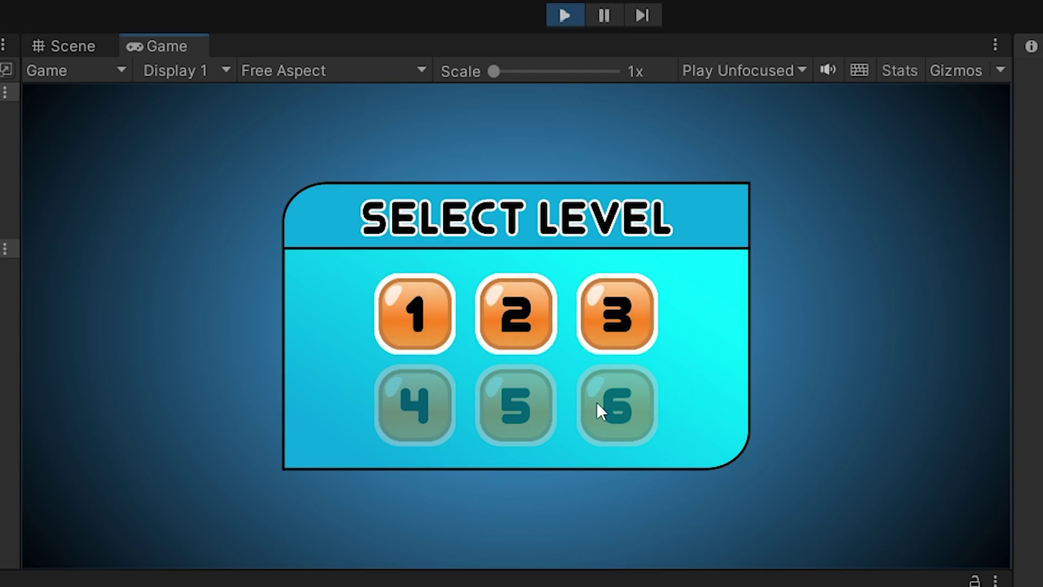
pyautogui.click(633, 332)
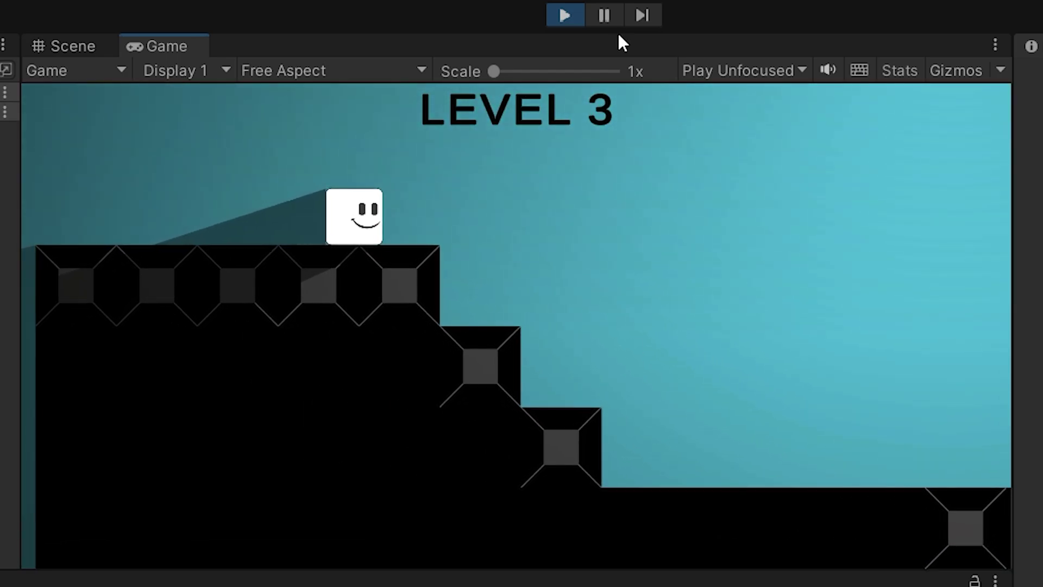
# - Stop the game and add a levelButtons GameObject field below buttons in LevelMenu
pyautogui.click(564, 16)
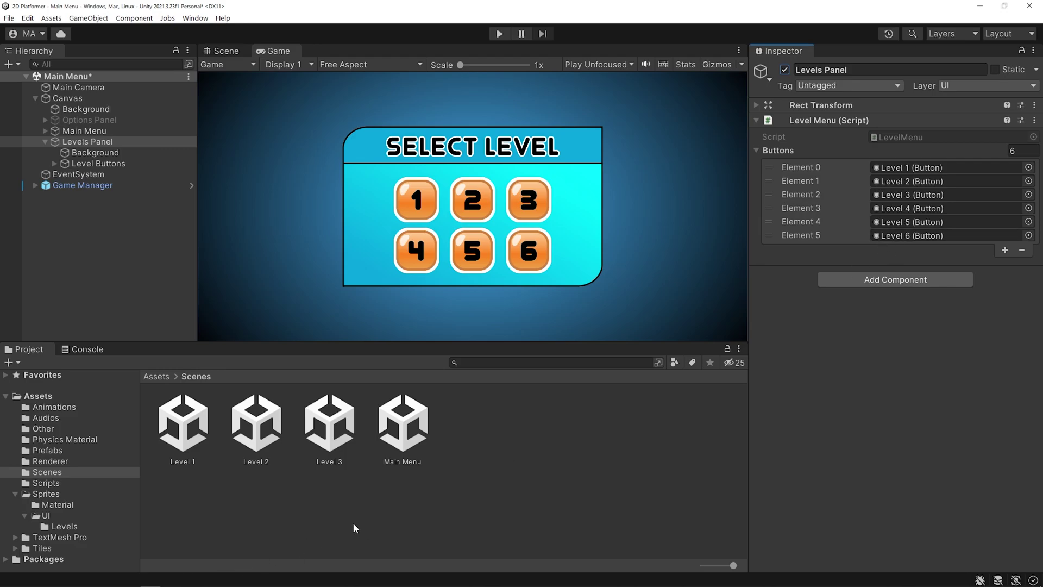
pyautogui.hotkey('alt', 'Tab')
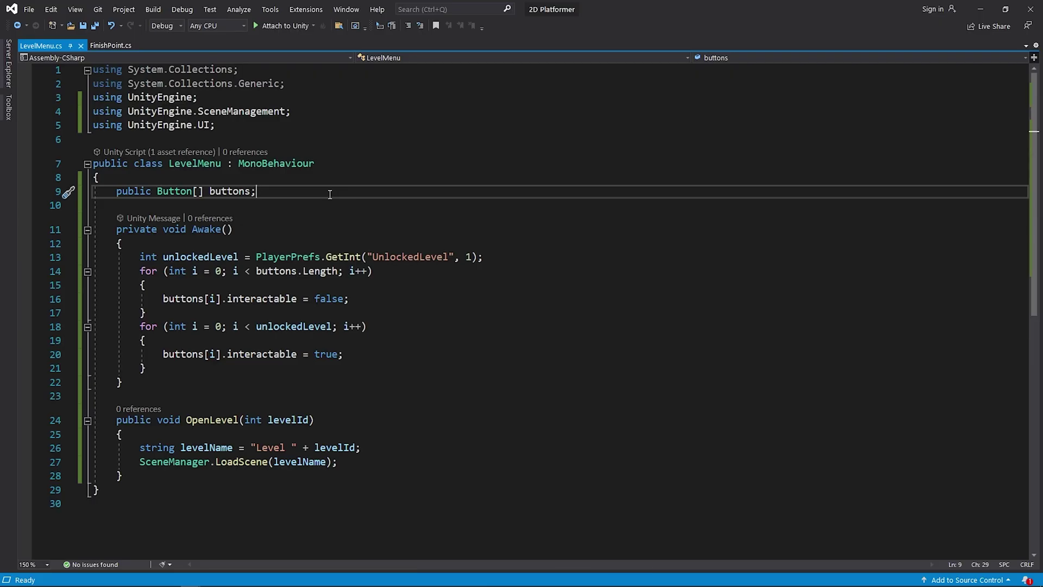
pyautogui.press('Return')
pyautogui.write('public GameObject levelButtons;')
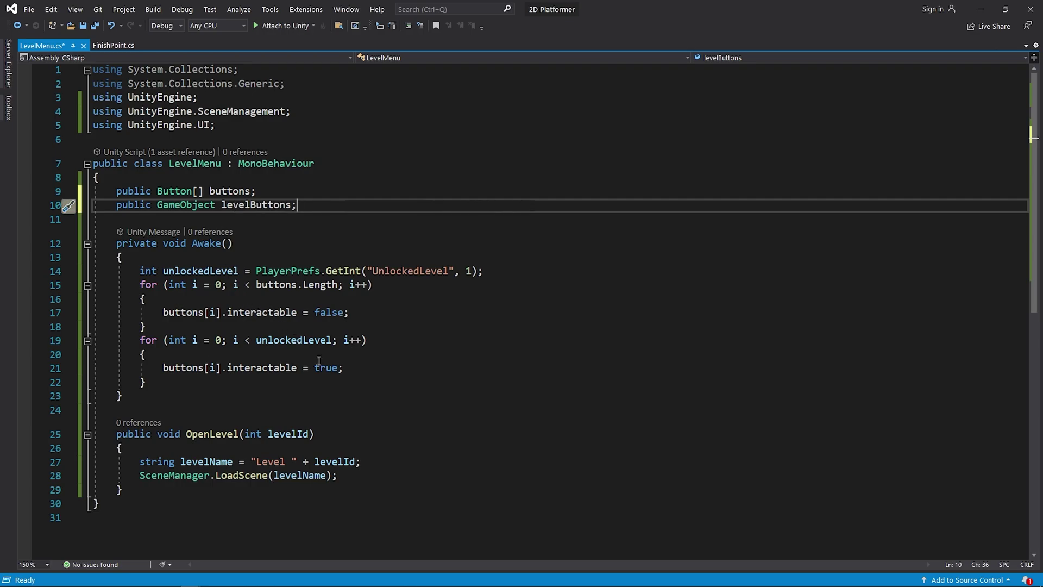
pyautogui.scroll(-1, 331, 385)
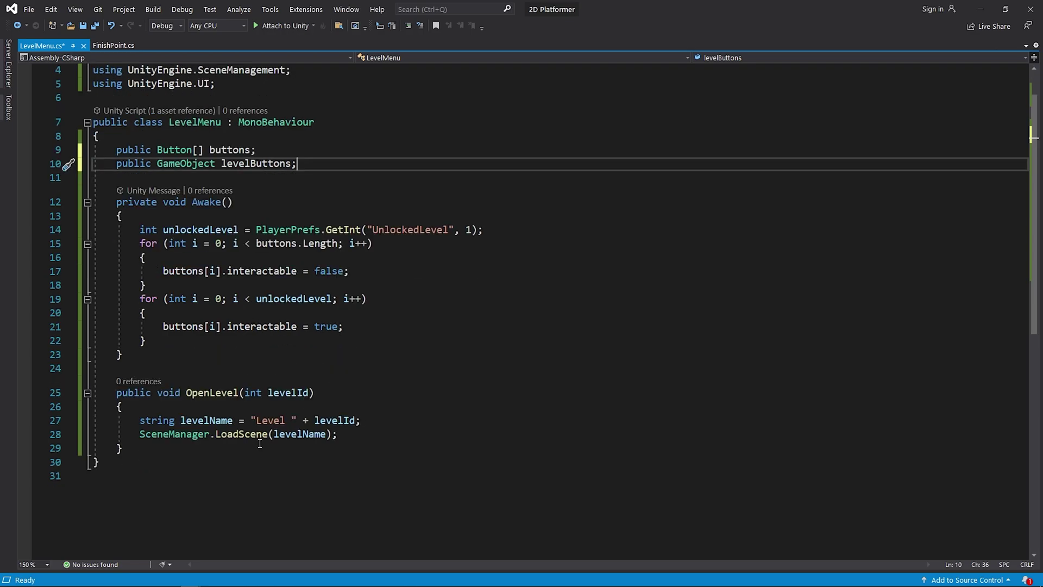
# - Write ButtonsToArray(), looping over levelButtons' children to fill buttons with GetChild(i).GetComponent<Button>()
pyautogui.click(88, 392)
pyautogui.press('Return')
pyautogui.press('Return')
pyautogui.write('void ButtonsToArray()')
pyautogui.press('Return')
pyautogui.write('{')
pyautogui.press('Return')
pyautogui.write('int childCount = levelButtons.transform.childCount;')
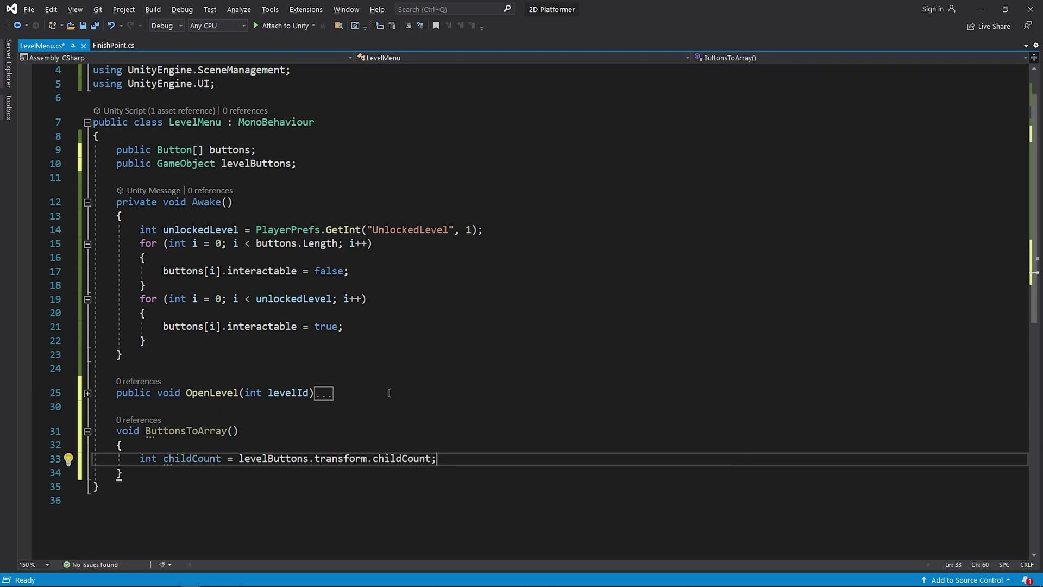
pyautogui.press('Return')
pyautogui.write('buttons = new Button[childCount];')
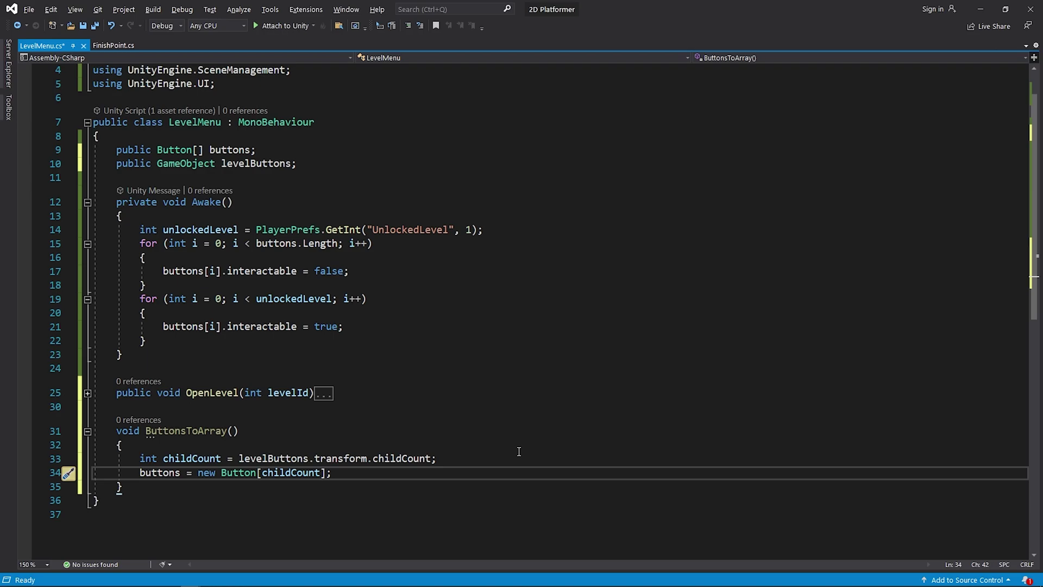
pyautogui.press('Return')
pyautogui.write('for')
pyautogui.press('Tab')
pyautogui.press('Tab')
pyautogui.scroll(-3, 518, 451)
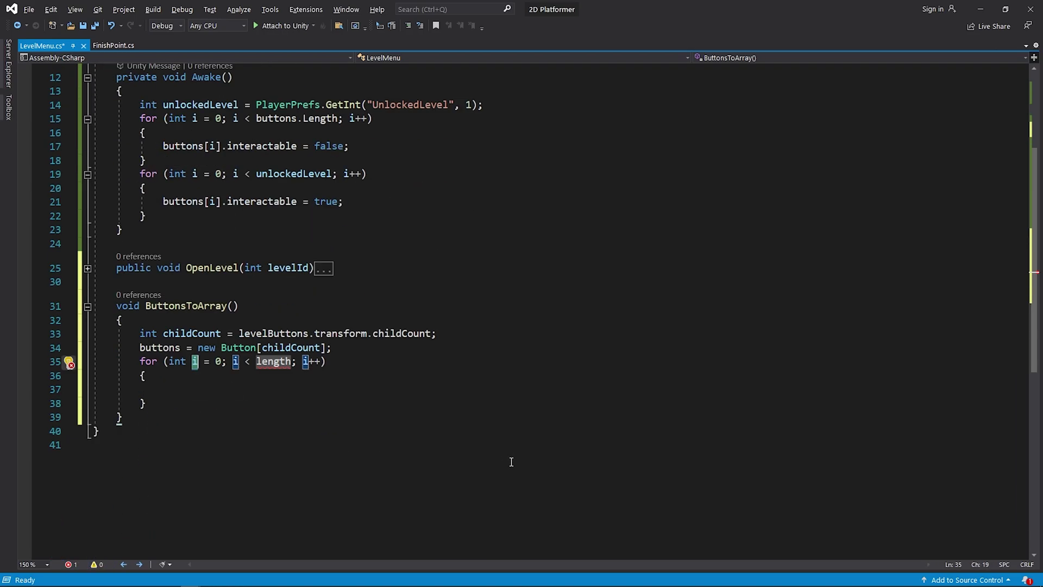
pyautogui.press('Tab')
pyautogui.press('Tab')
pyautogui.write('childCount')
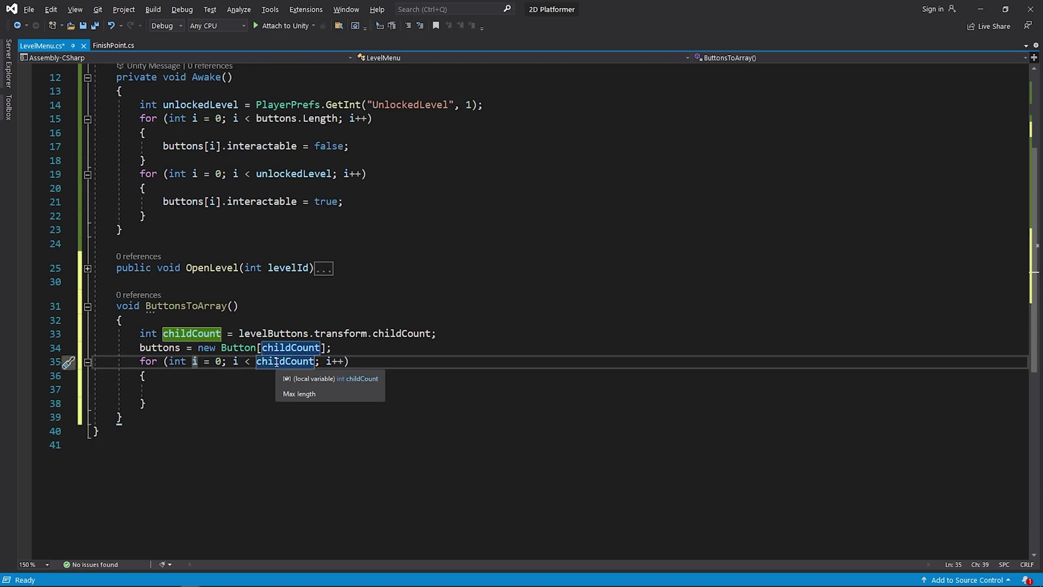
pyautogui.press('Return')
pyautogui.write('buttons[i] = levelButtons.transform.GetChild(i).gameObject.GetComponent<Button>();')
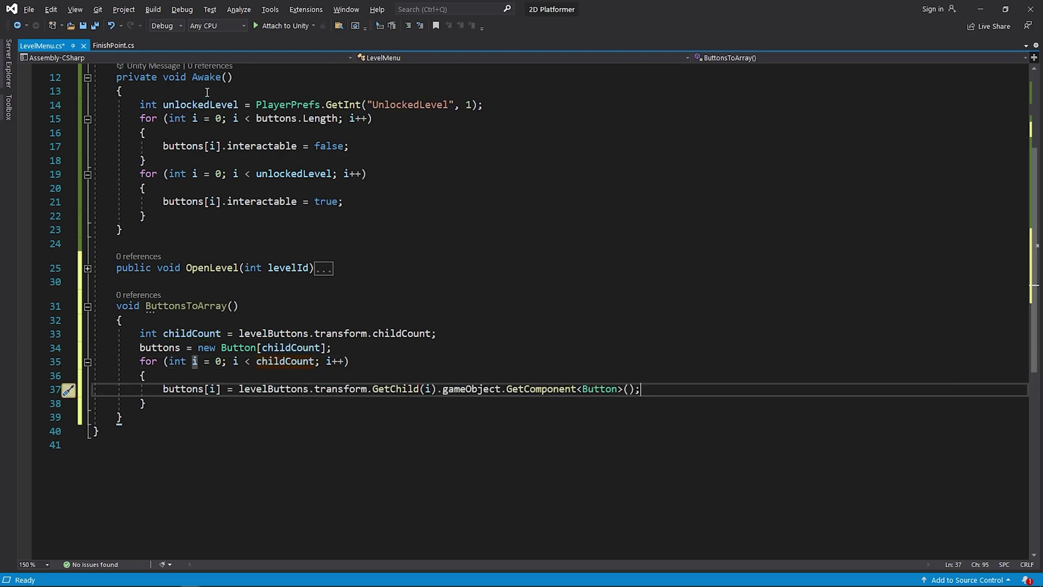
# - Call ButtonsToArray() at the top of Awake and save the script
pyautogui.click(207, 90)
pyautogui.press('Return')
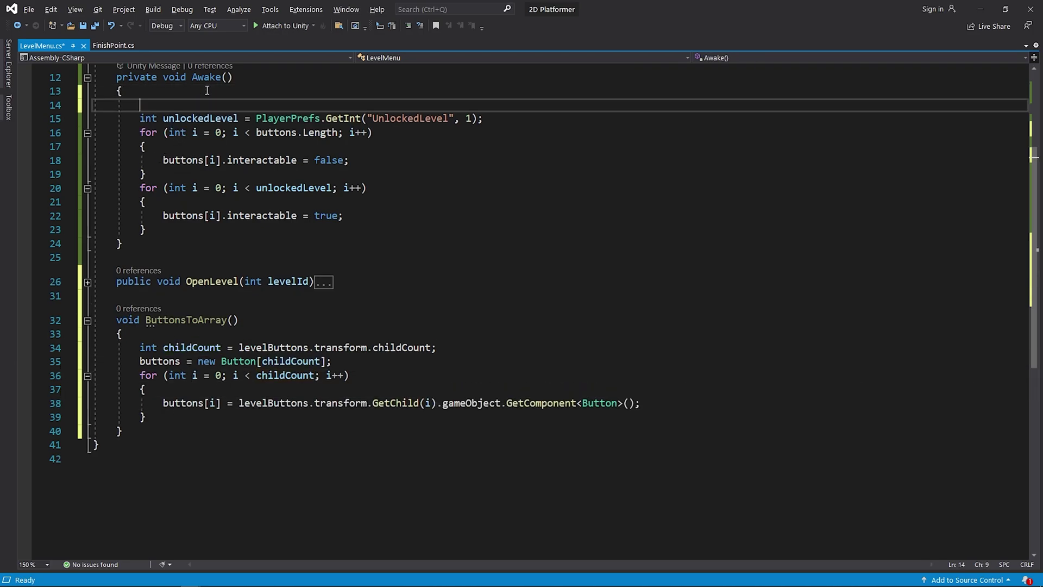
pyautogui.write('buttons')
pyautogui.press('Tab')
pyautogui.write('();')
pyautogui.click(517, 265)
pyautogui.hotkey('ctrl', 's')
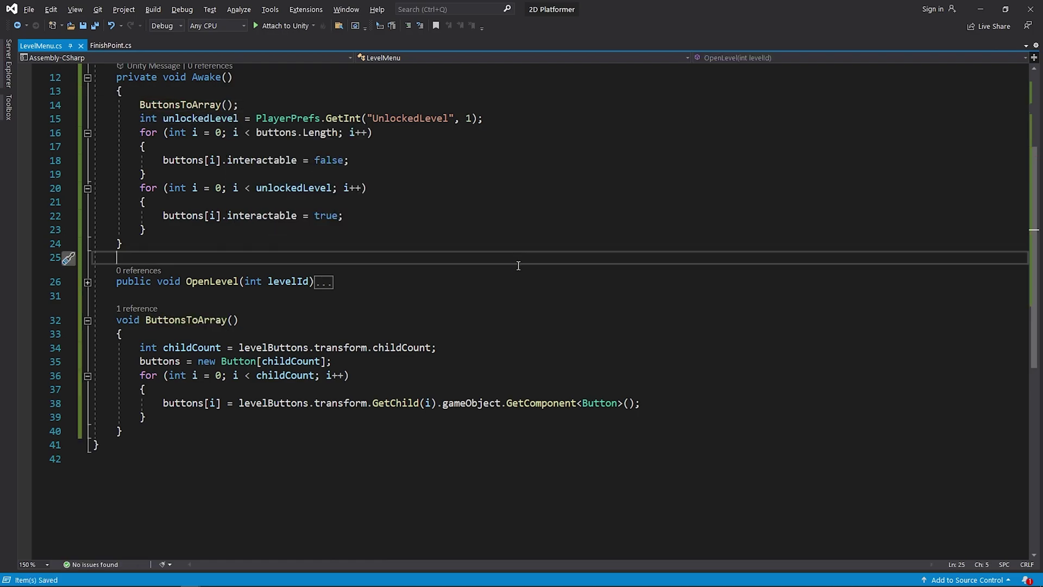
# - Empty the Buttons list, assign Level Buttons to LevelMenu's Level Buttons field, and test-run it
pyautogui.hotkey('alt', 'Tab')
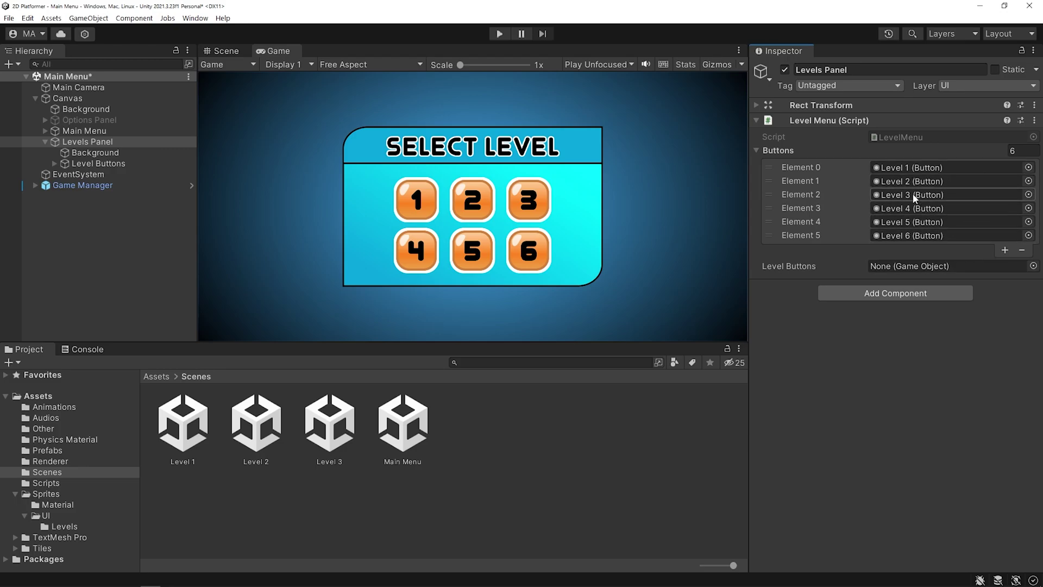
pyautogui.click(832, 167)
pyautogui.press('Delete')
pyautogui.press('Delete')
pyautogui.press('Delete')
pyautogui.press('Delete')
pyautogui.press('Delete')
pyautogui.press('Delete')
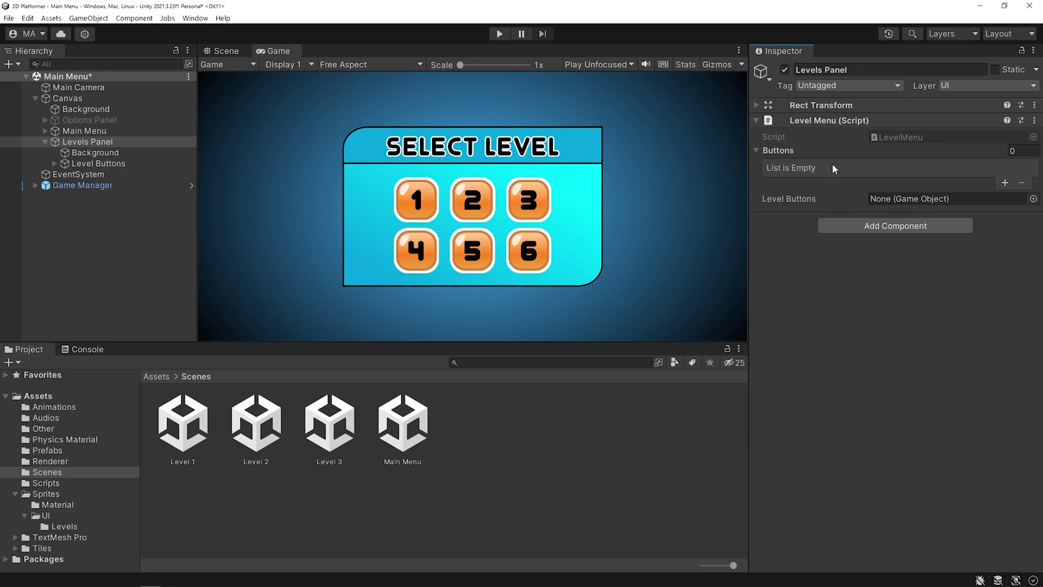
pyautogui.click(55, 163)
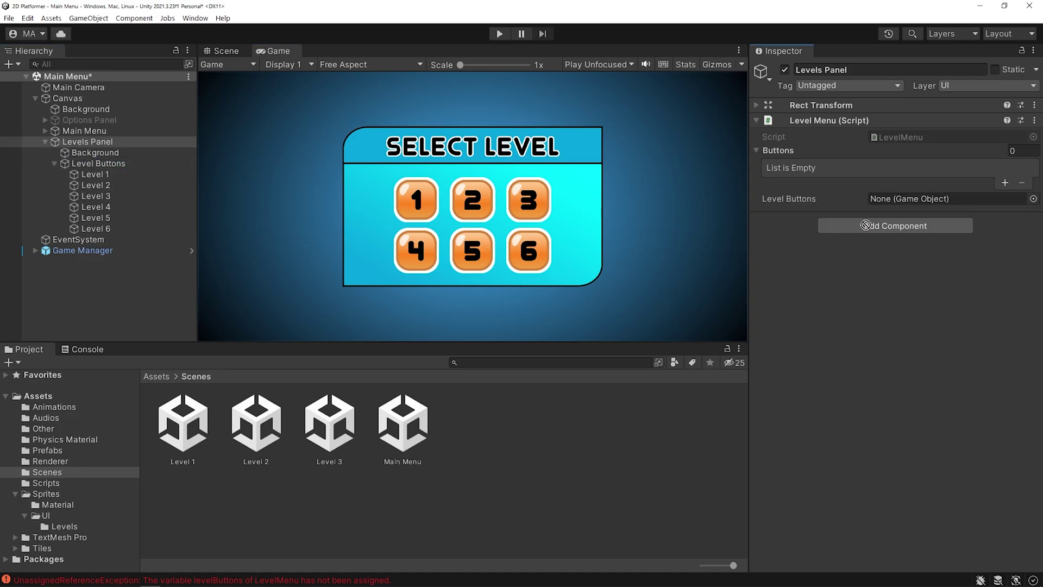
pyautogui.moveTo(872, 225); pyautogui.dragTo(908, 199)
pyautogui.click(499, 34)
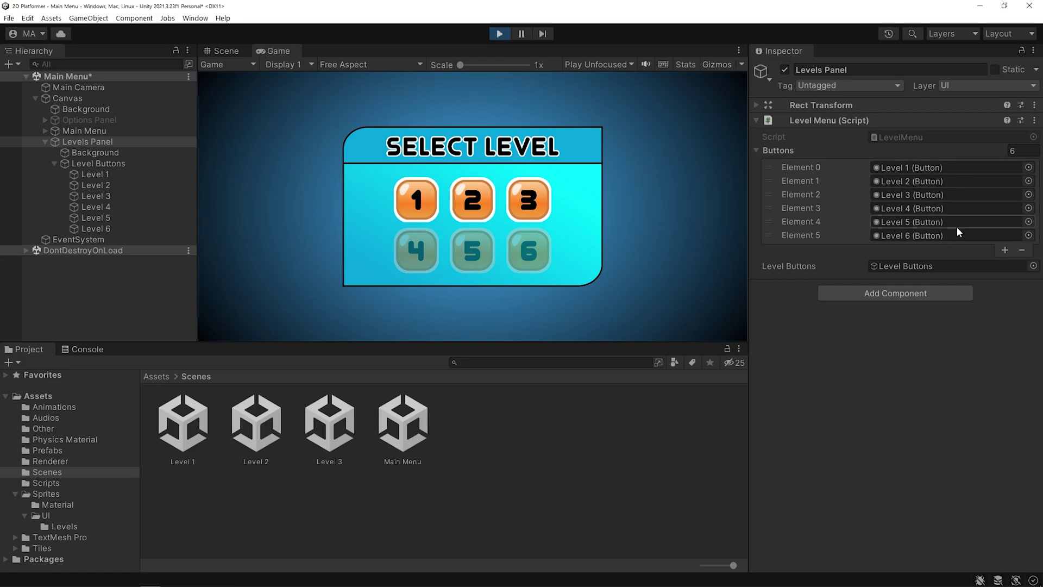
pyautogui.click(499, 33)
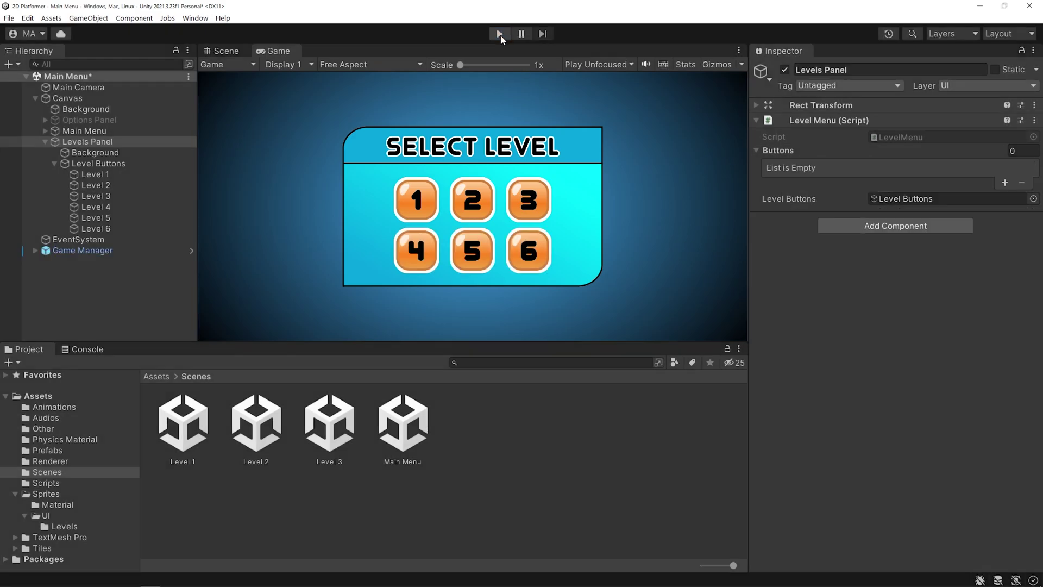
# - Delete the Level 4, 5 and 6 buttons from the Hierarchy and start a new test run
pyautogui.click(121, 227)
pyautogui.keyDown('ctrl'); pyautogui.click(121, 217); pyautogui.keyUp('ctrl')
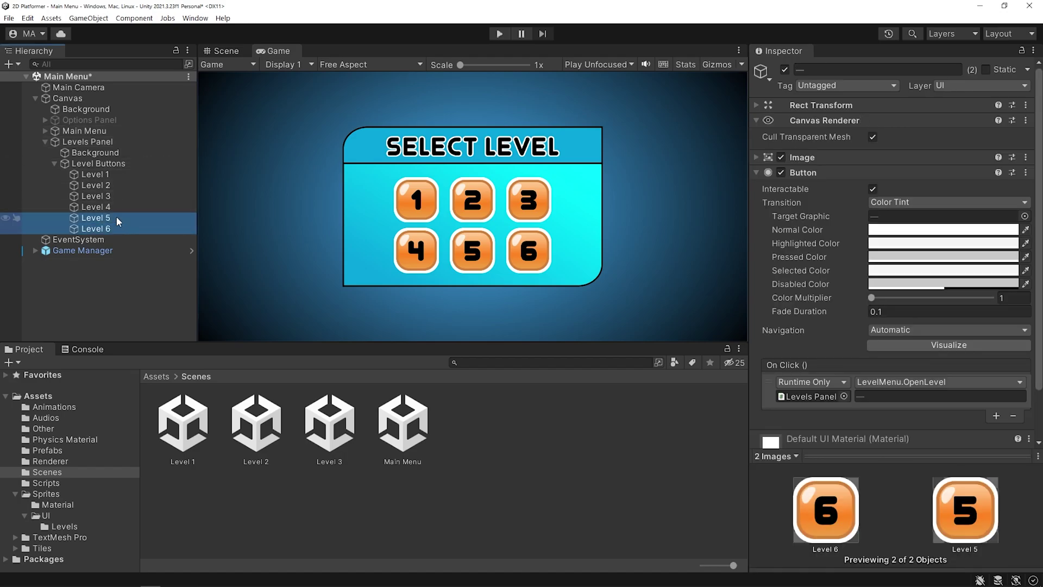
pyautogui.keyDown('ctrl'); pyautogui.click(117, 207); pyautogui.keyUp('ctrl')
pyautogui.press('Delete')
pyautogui.click(88, 142)
pyautogui.click(500, 33)
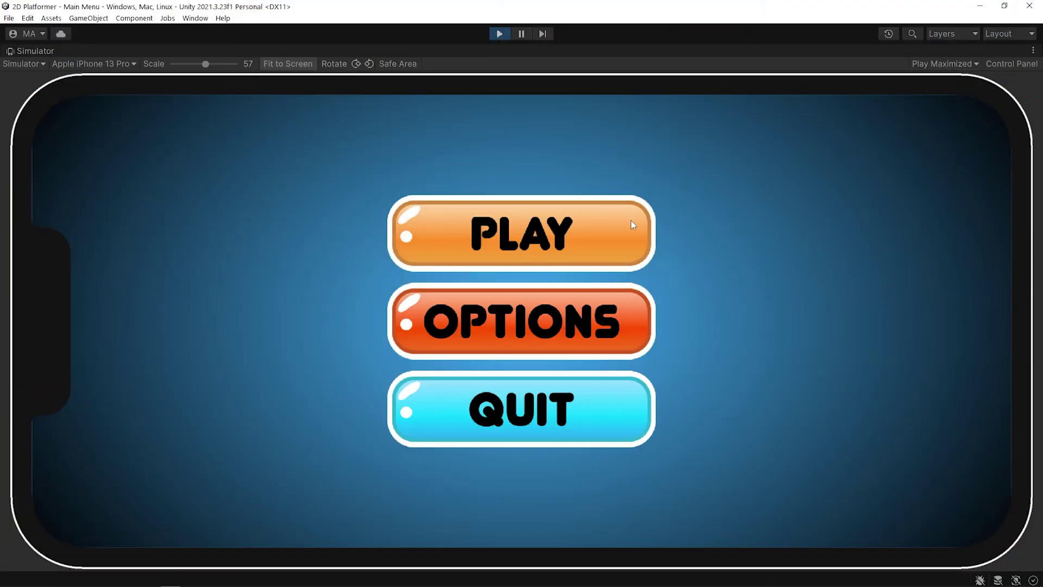
# - Open the Select Level menu and choose Level 2
pyautogui.click(631, 221)
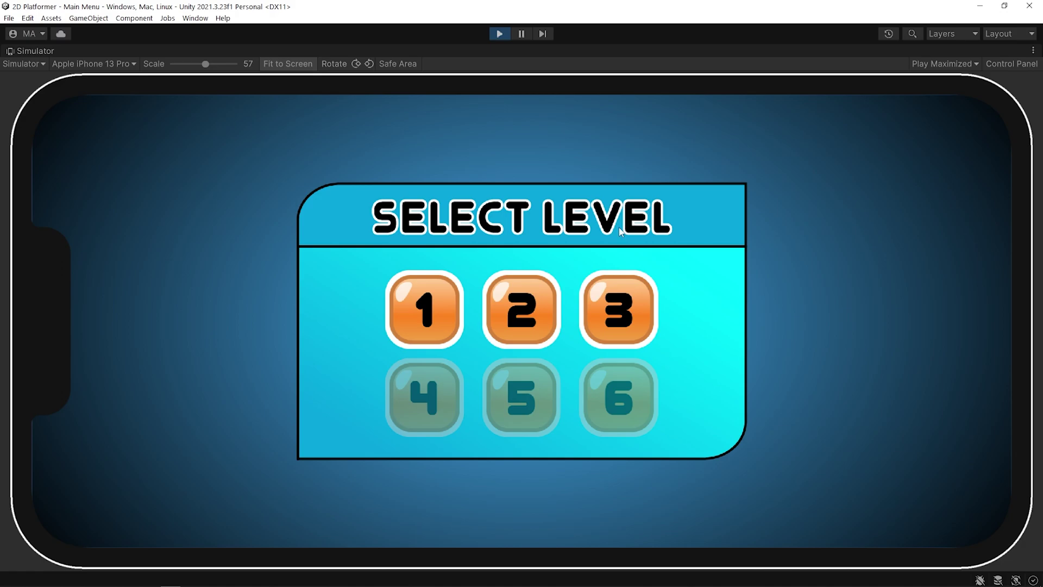
pyautogui.click(551, 287)
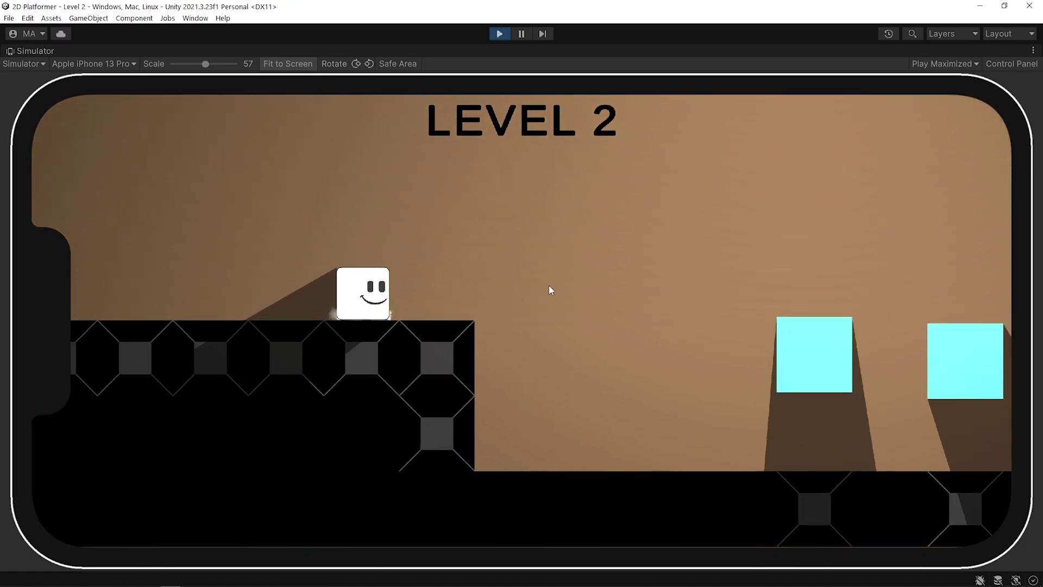